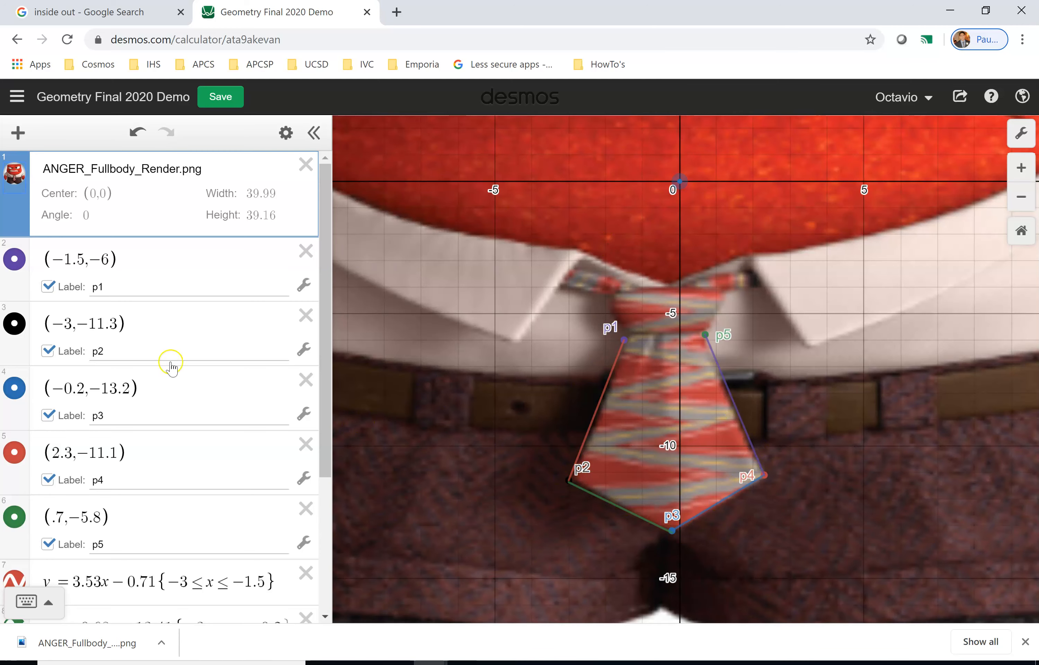
Hide the Anger background image and save the Geometry Final 2020 Demo graph.
left_click(10, 183)
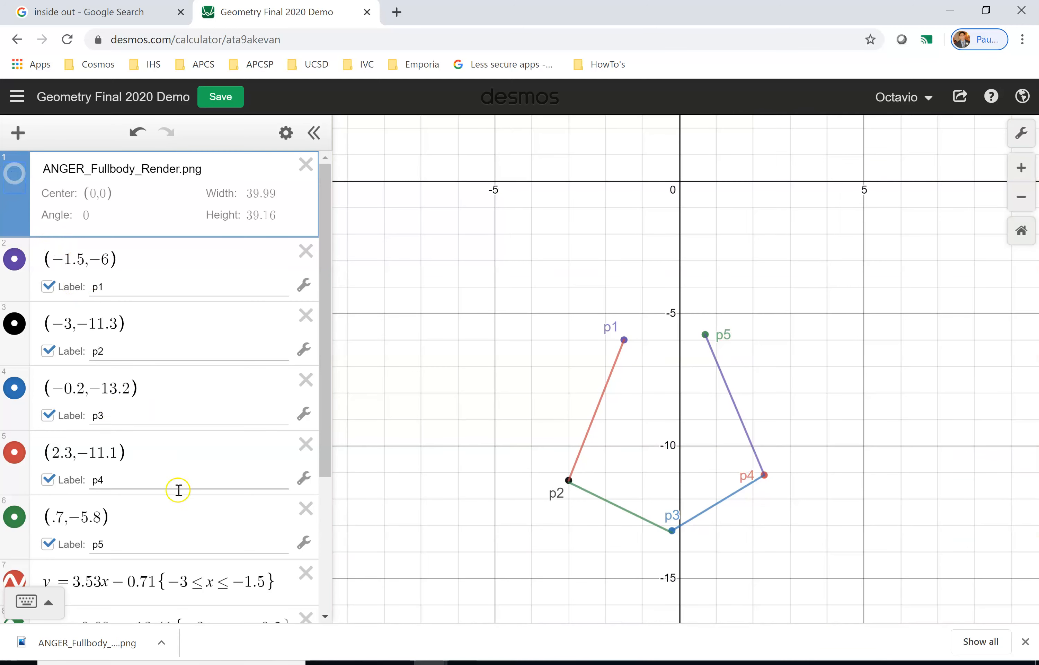
scroll(179, 489, "down", 5)
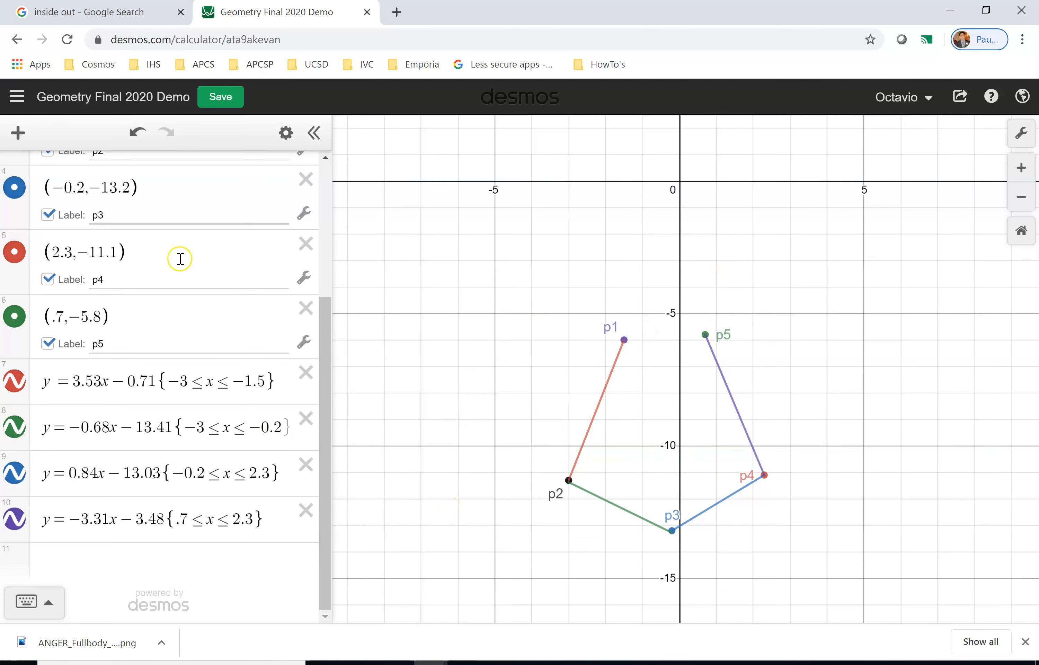
left_click(214, 97)
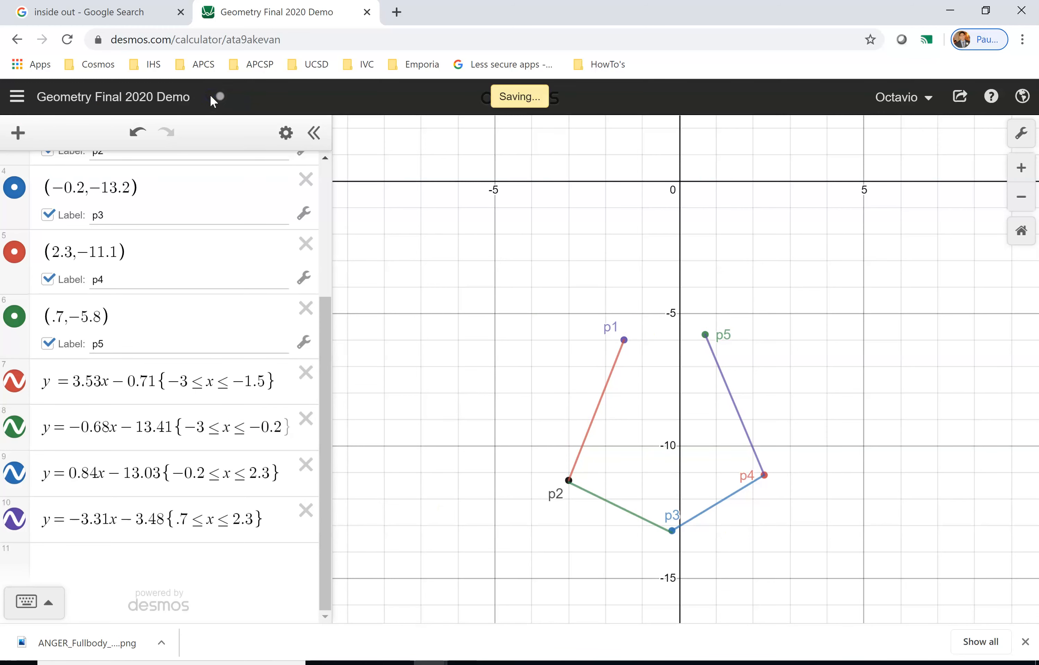
Create a new blank graph and enter y = mx + b, adding sliders for both m and b.
left_click(17, 98)
left_click(94, 143)
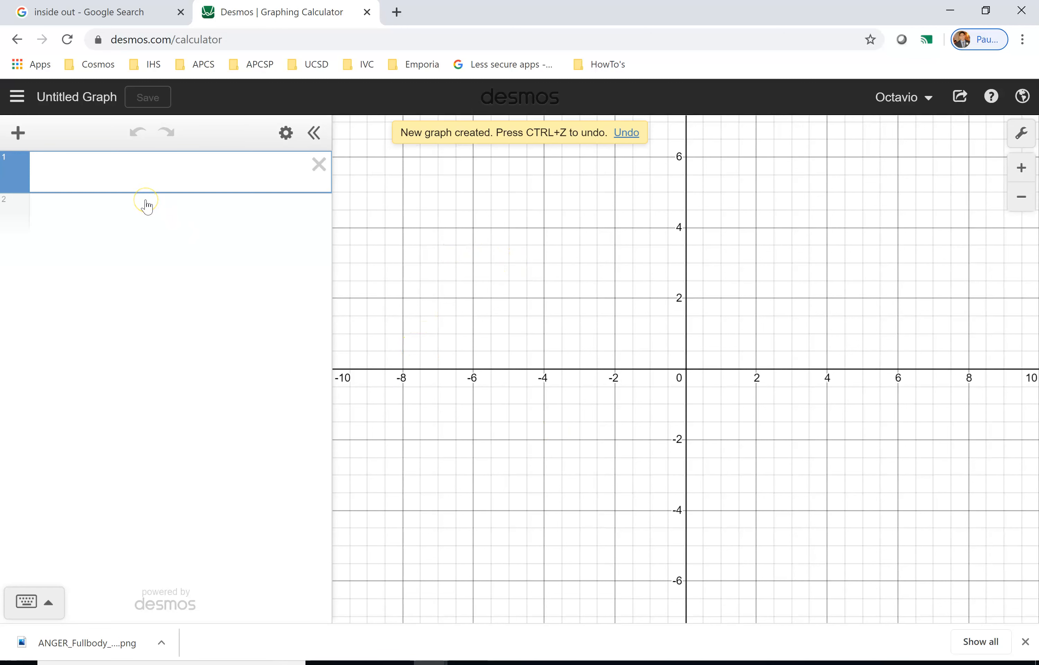
type("y ")
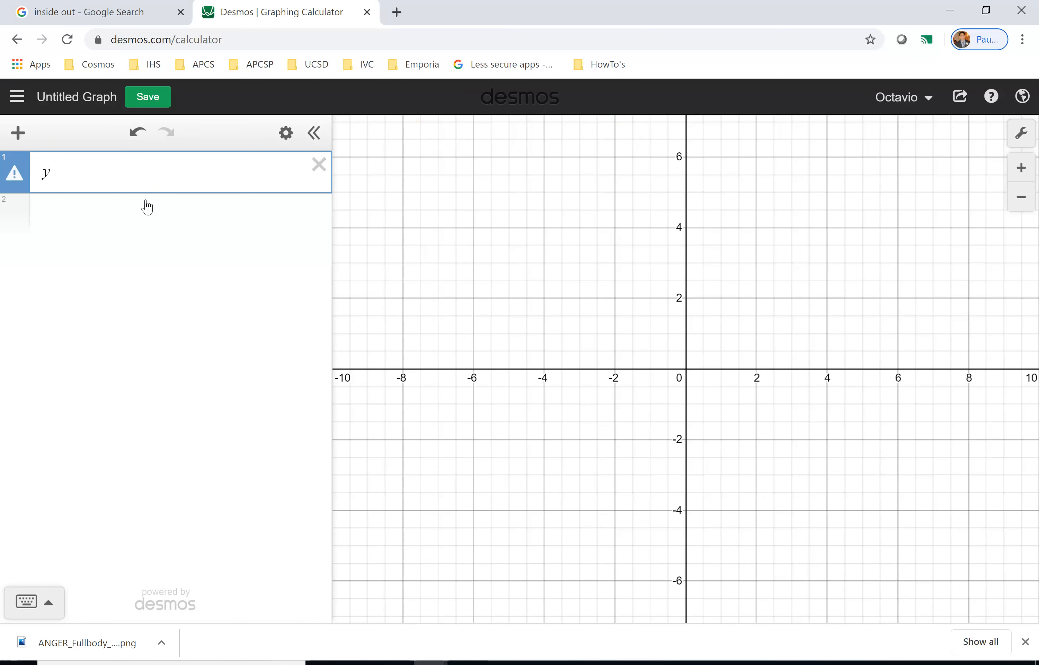
type("= mx ")
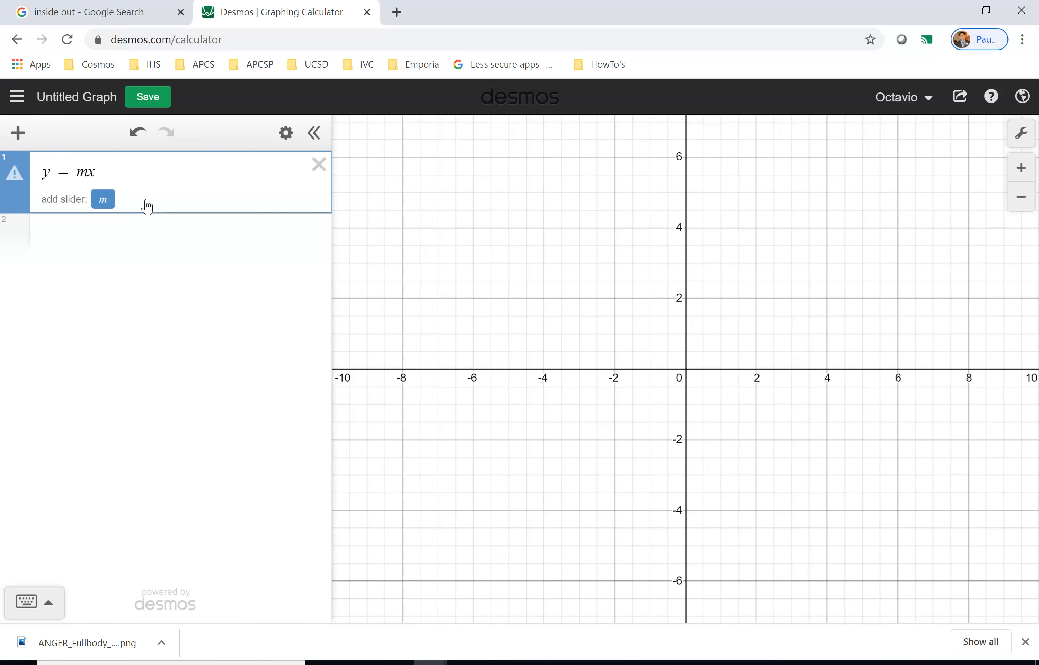
type("+ b")
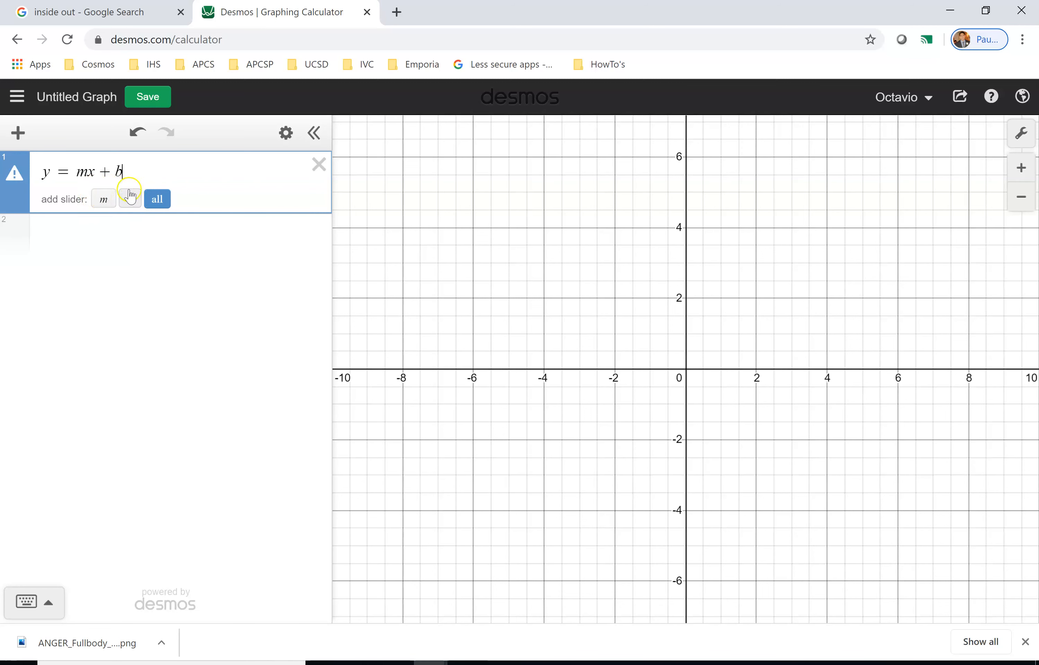
left_click(157, 200)
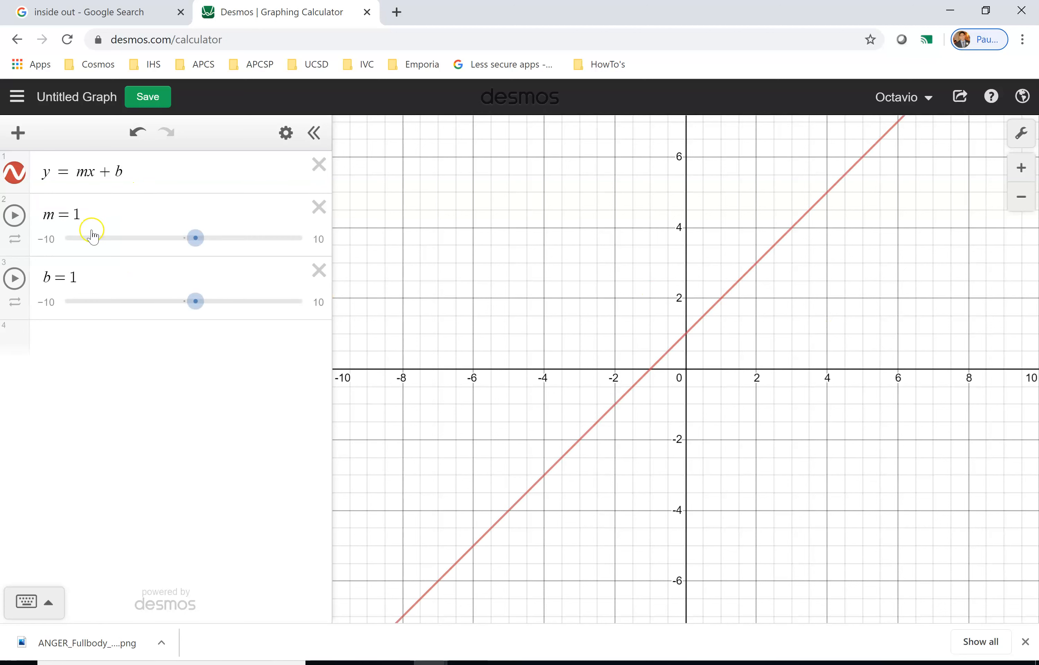
Drag the m slider to its maximum value of 10.
double_click(87, 176)
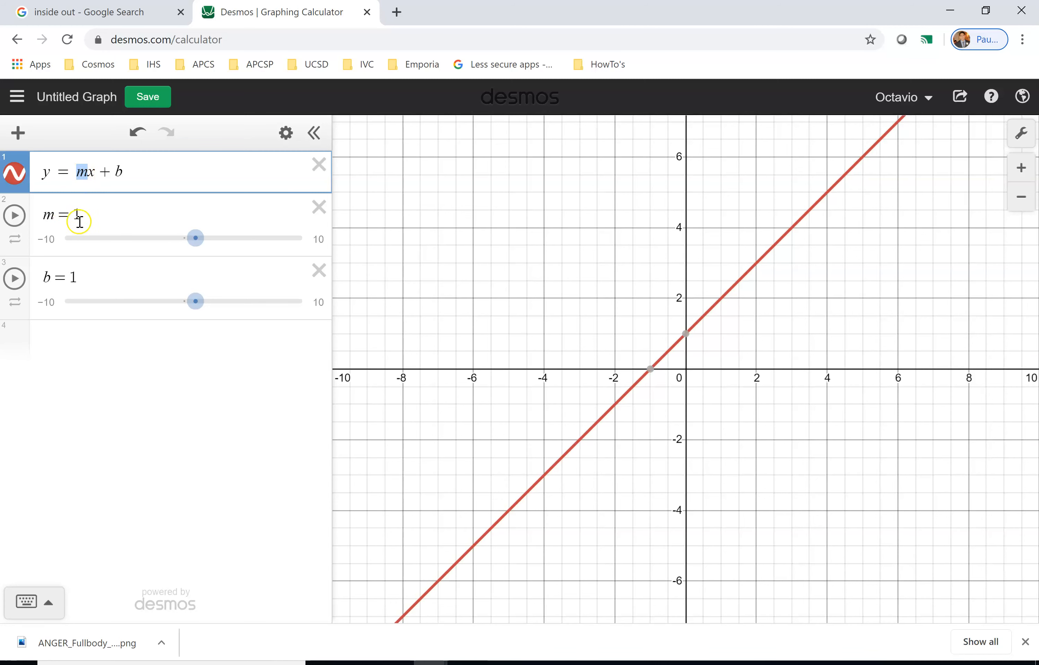
mouse_move(192, 246)
left_mouse_down()
mouse_move(97, 245)
mouse_move(233, 245)
mouse_move(92, 244)
mouse_move(240, 245)
mouse_move(147, 244)
mouse_move(192, 245)
left_mouse_up()
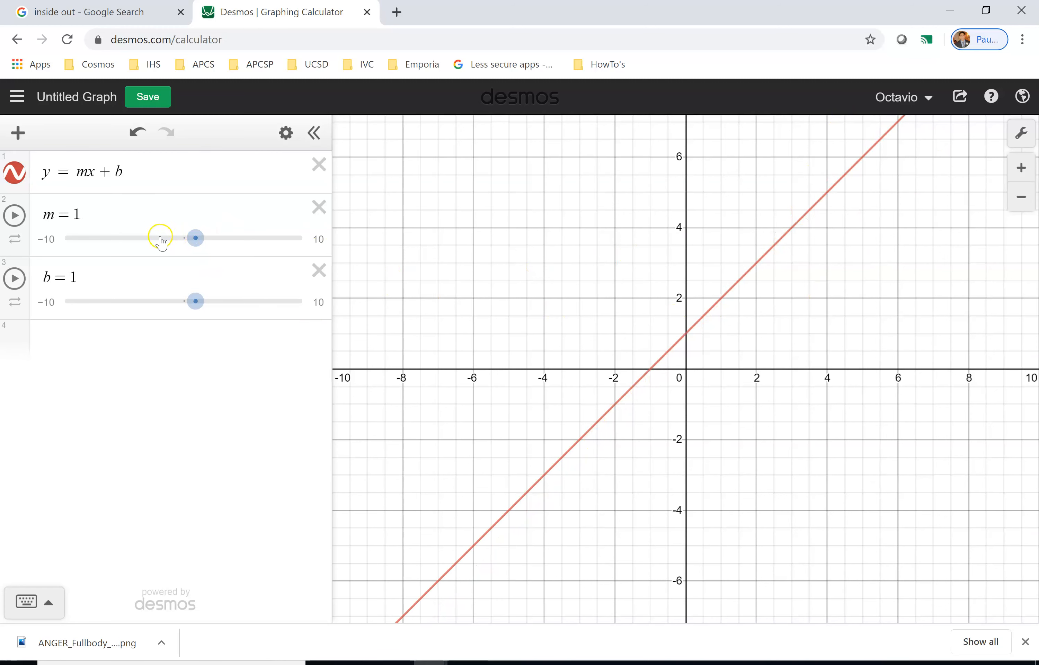
left_click_drag(195, 243, 306, 242)
left_click(73, 334)
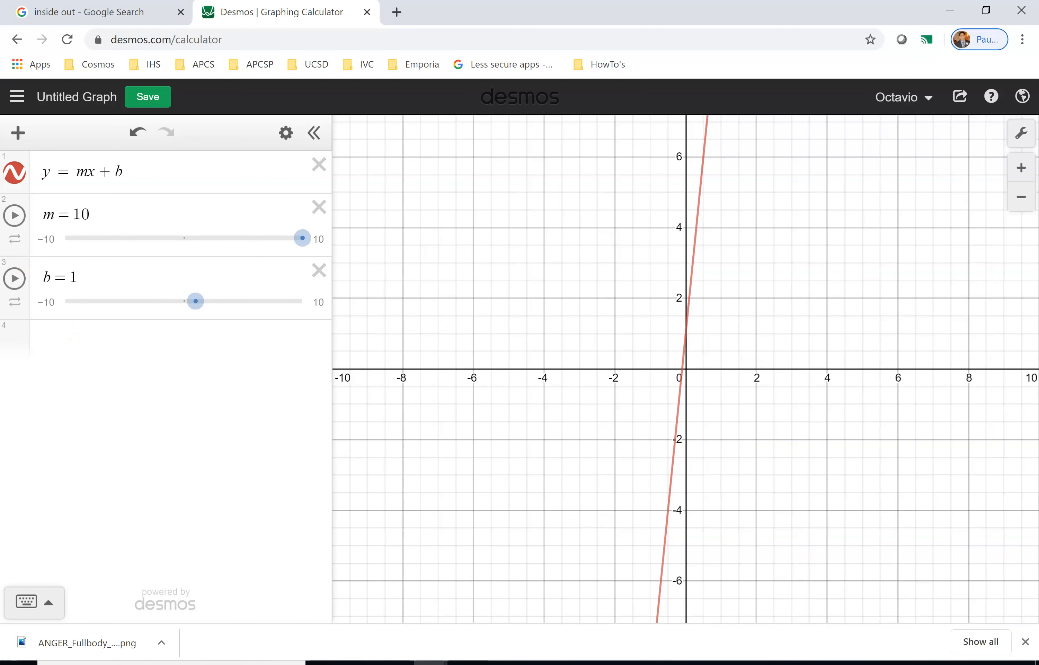
Set the slope m to 50.
scroll(648, 336, "down", 1)
scroll(649, 336, "down", 1)
left_click_drag(729, 290, 720, 355)
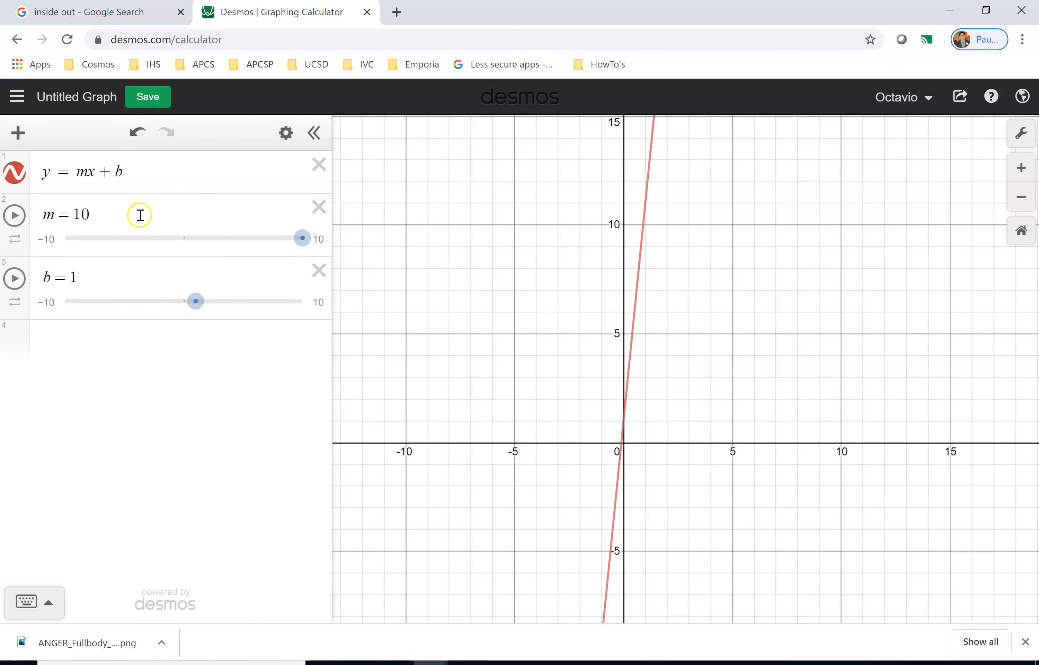
left_click(84, 214)
key("BackSpace")
key("Delete")
type("50")
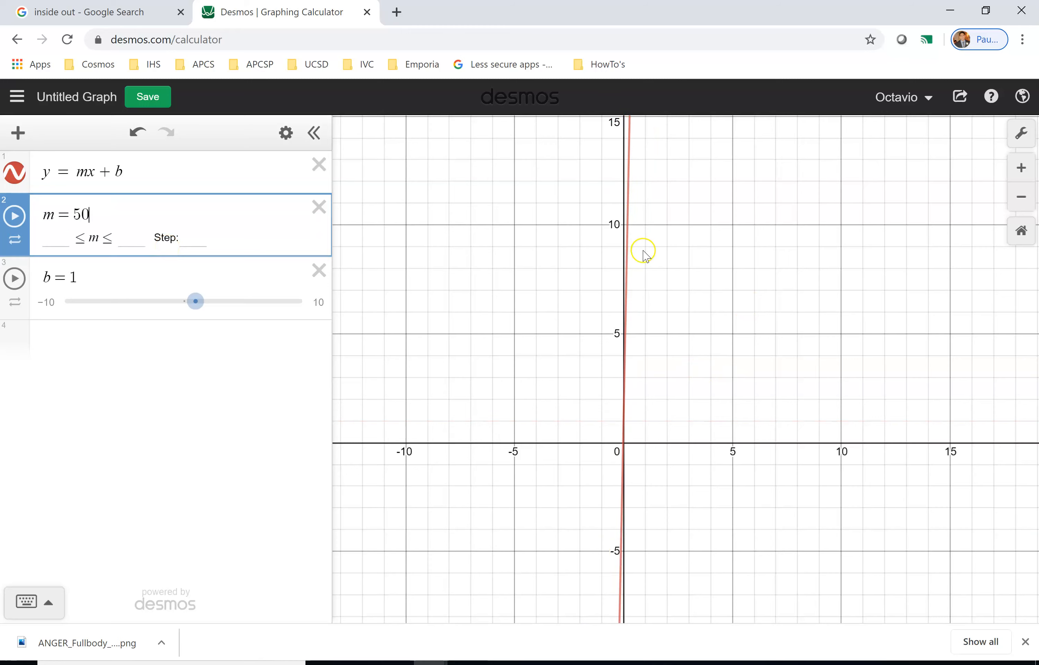
Set the slope m to 2.
scroll(646, 249, "down", 3)
scroll(648, 249, "down", 5)
left_click_drag(703, 209, 752, 261)
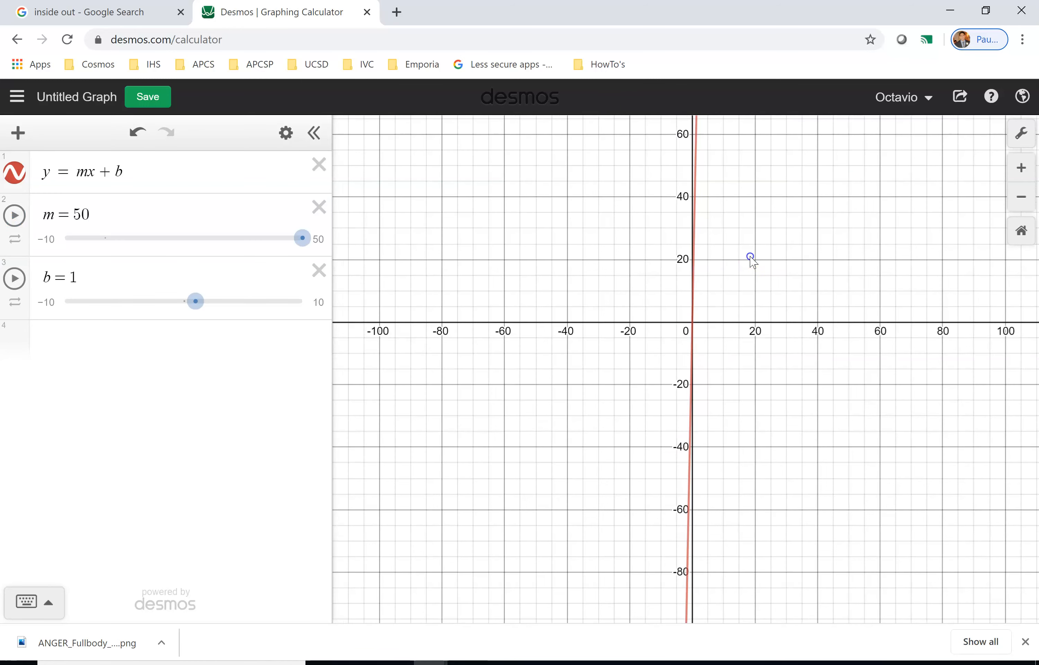
left_click(1032, 239)
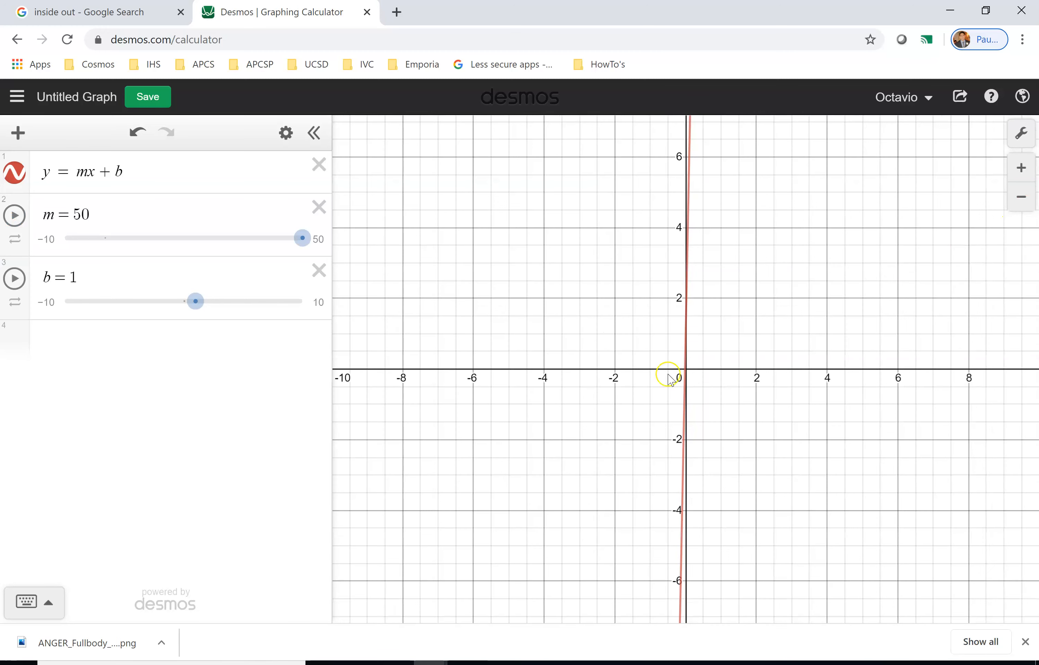
left_click_drag(89, 213, 75, 213)
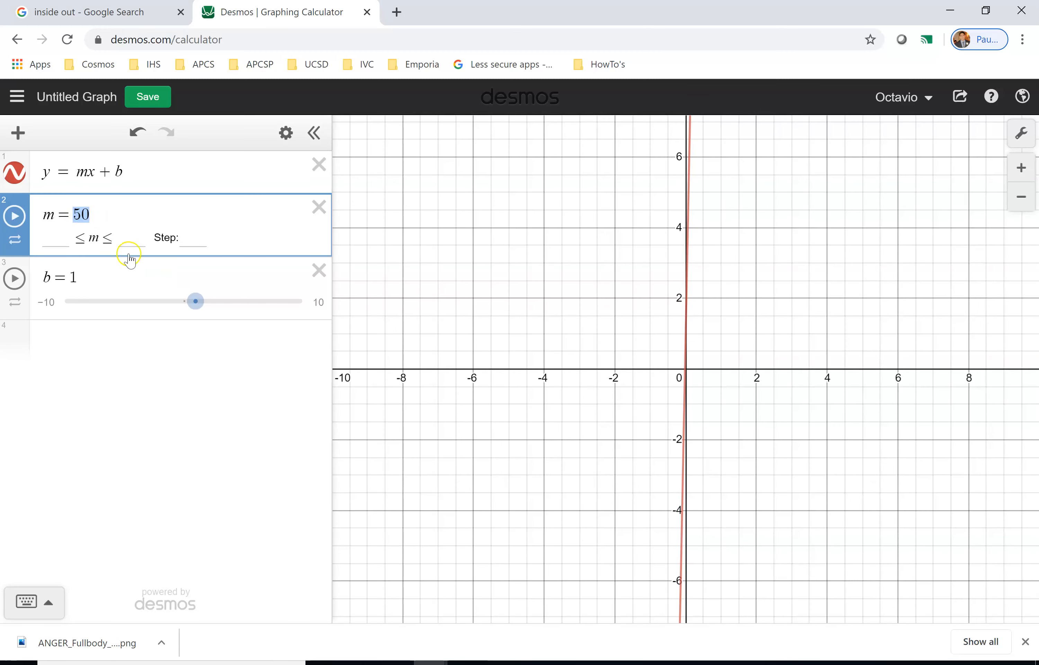
type("2")
key("Return")
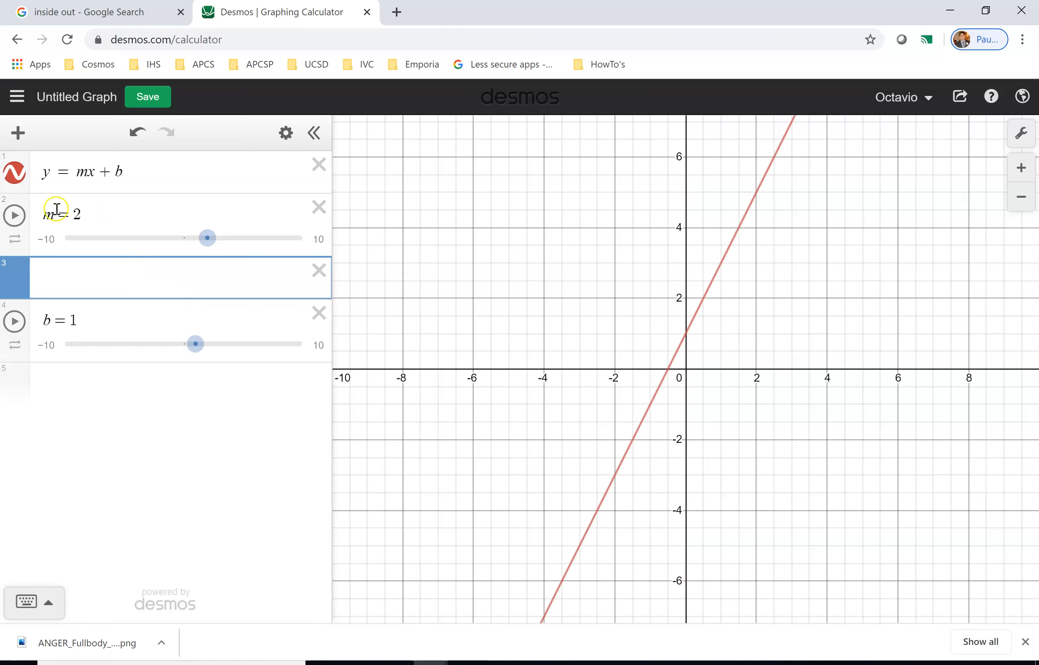
Delete the empty expression line and drag the m slider to 1.8.
left_click(319, 270)
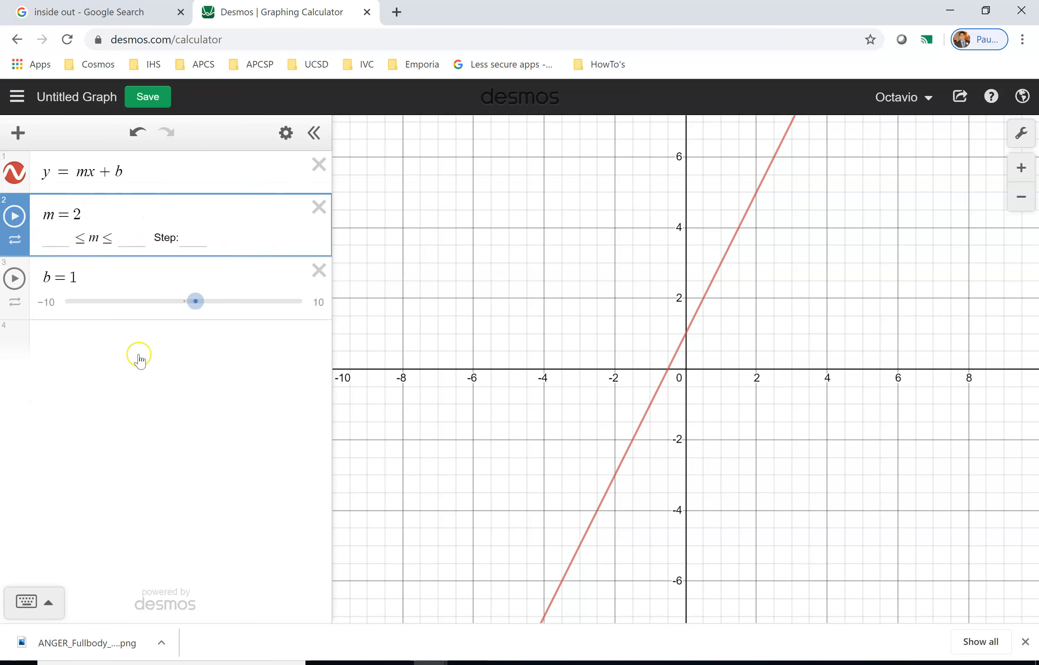
left_click(140, 355)
mouse_move(208, 240)
left_mouse_down()
mouse_move(225, 244)
mouse_move(210, 246)
left_mouse_up()
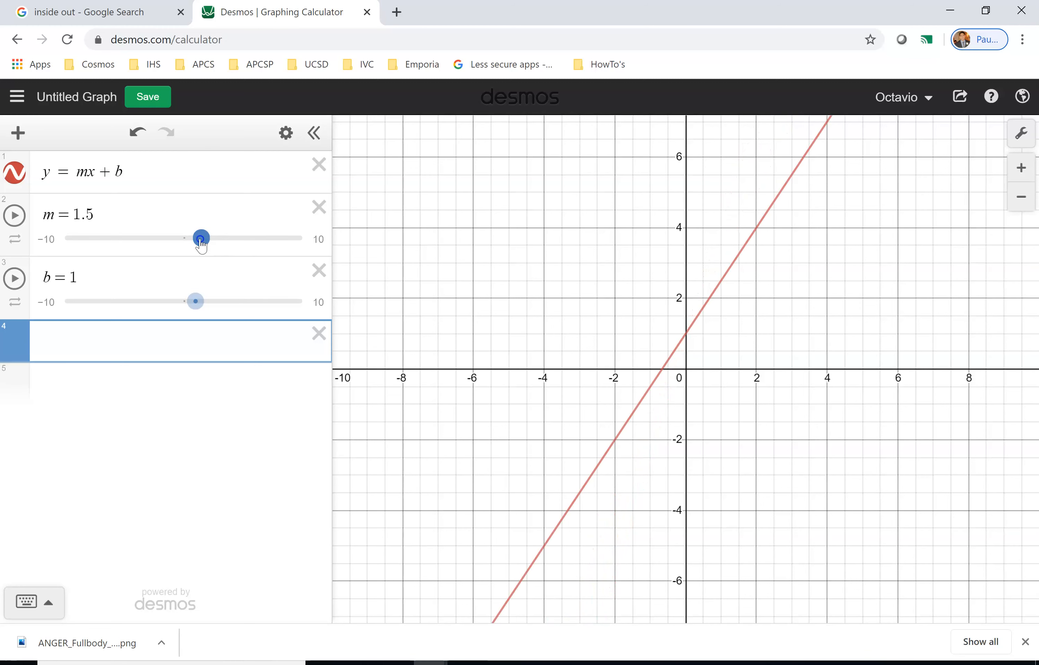
left_click(202, 245)
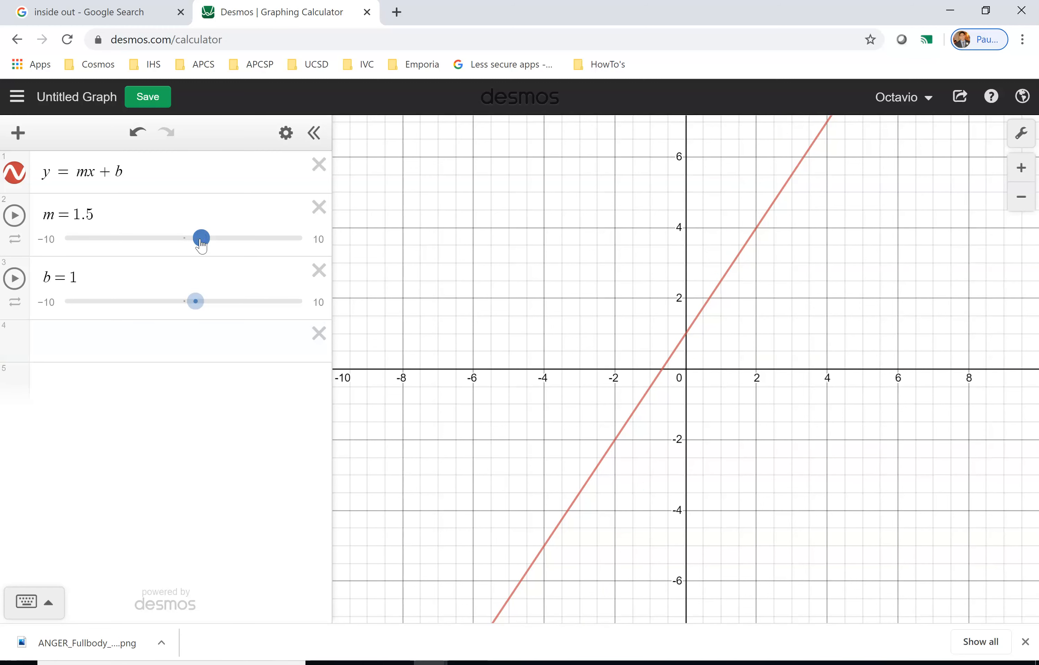
mouse_move(203, 242)
left_mouse_down()
mouse_move(223, 243)
mouse_move(214, 244)
left_mouse_up()
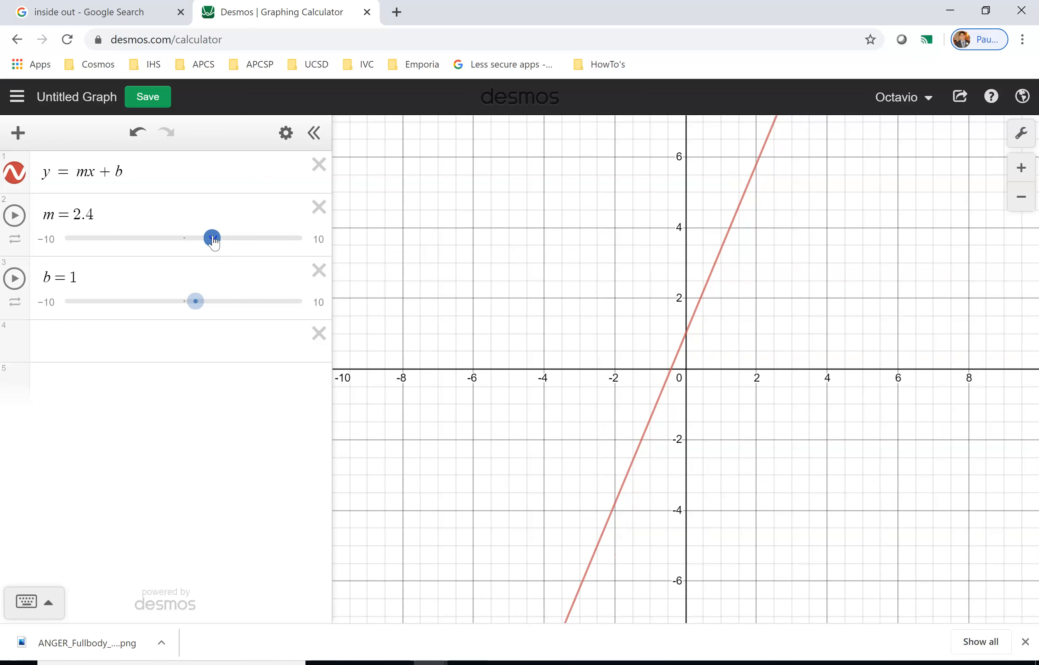
left_click_drag(215, 243, 206, 246)
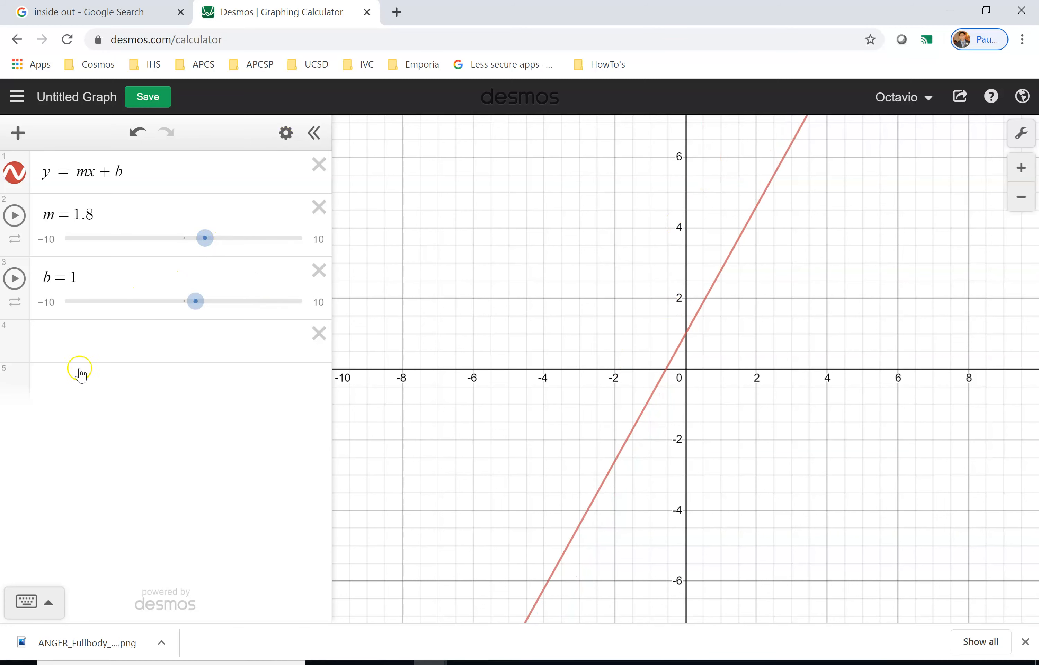
Add the point (2,5) in a new expression line.
left_click(107, 345)
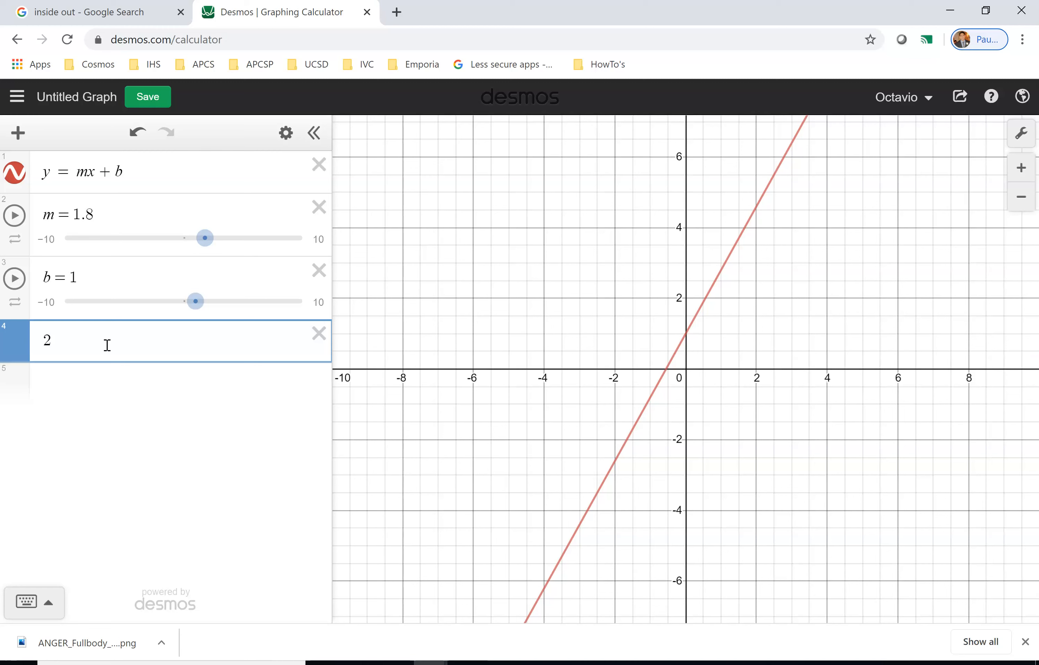
key("BackSpace")
type("(2,3")
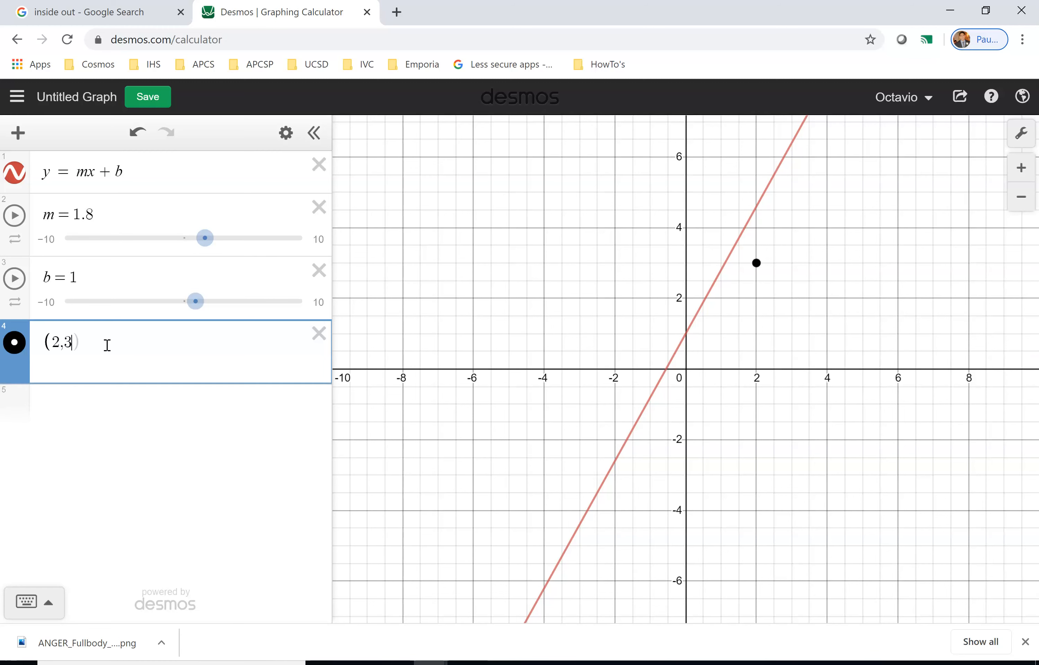
key("BackSpace")
type("4")
key("BackSpace")
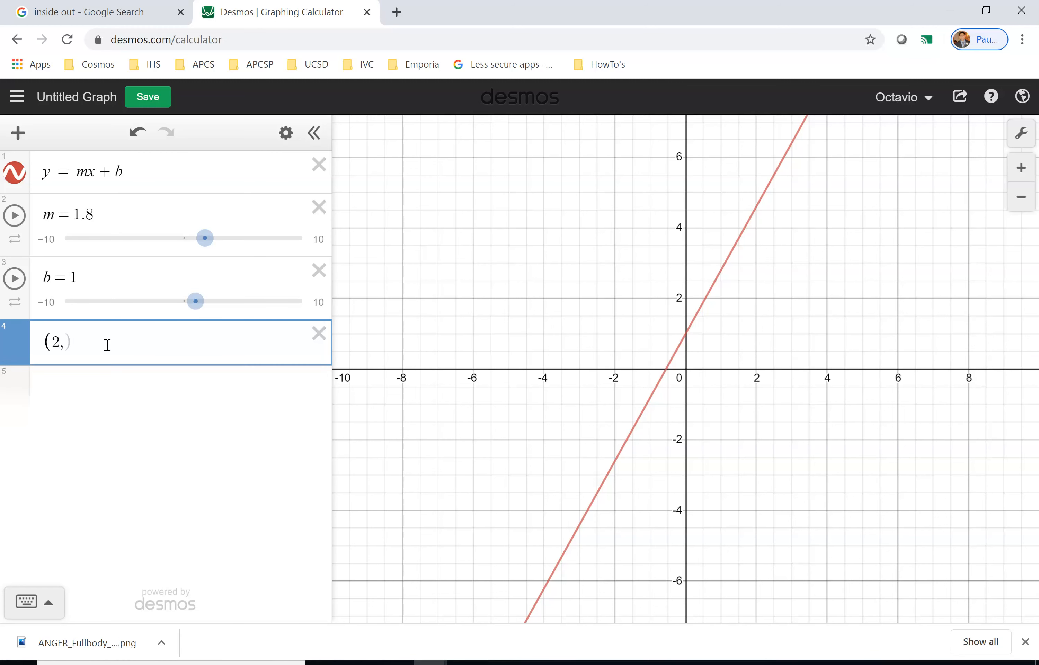
type("5")
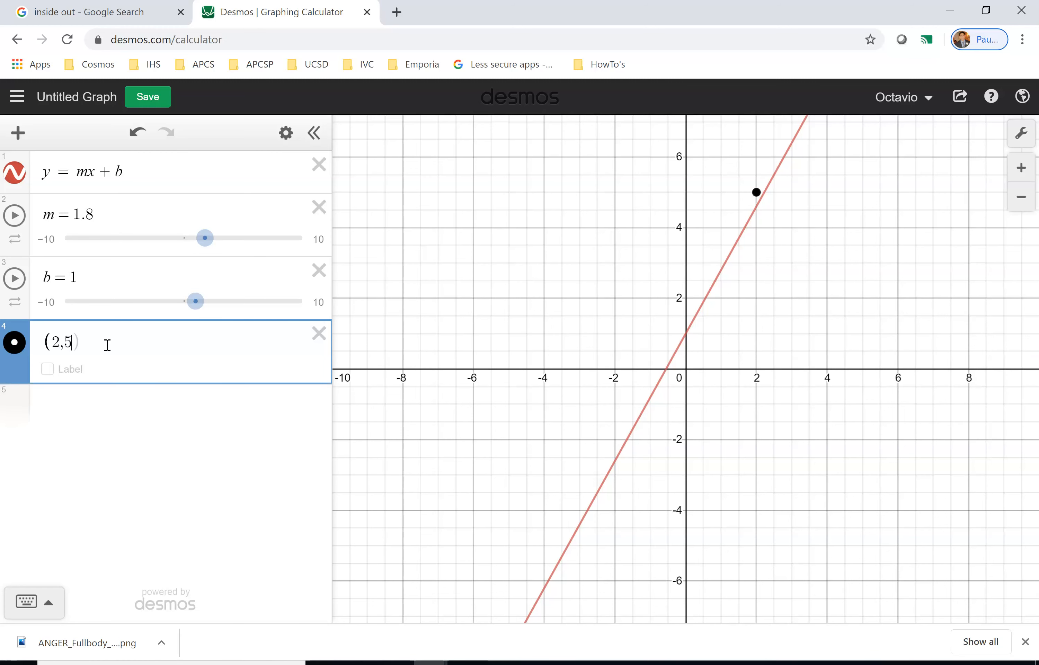
Add the point (0,1) and turn on its label p1.
left_click(11, 422)
type("(0,1")
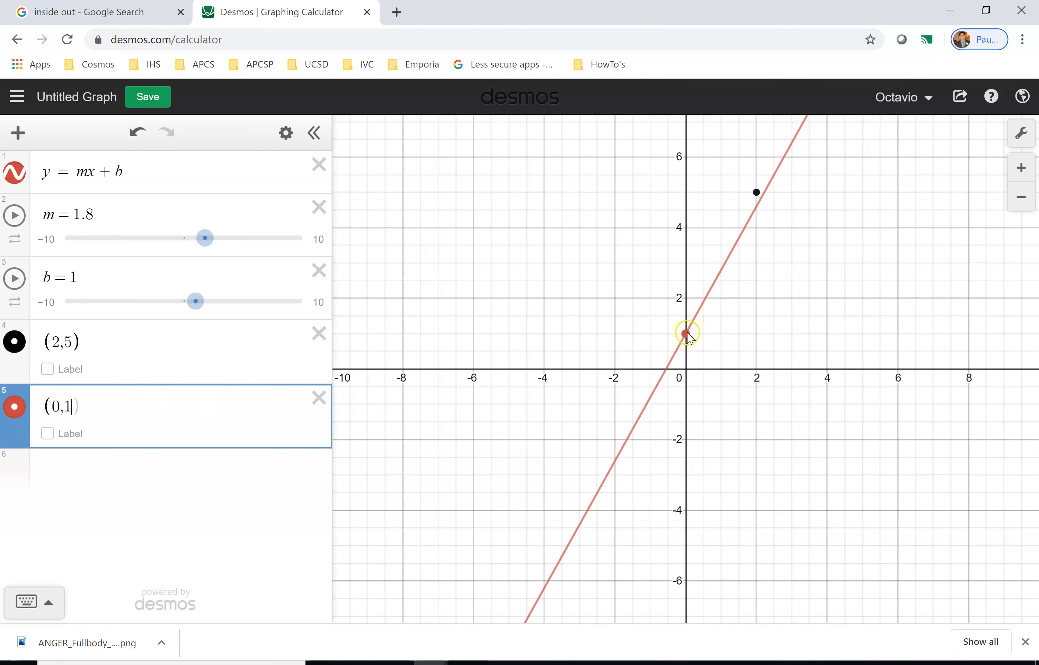
left_click(47, 433)
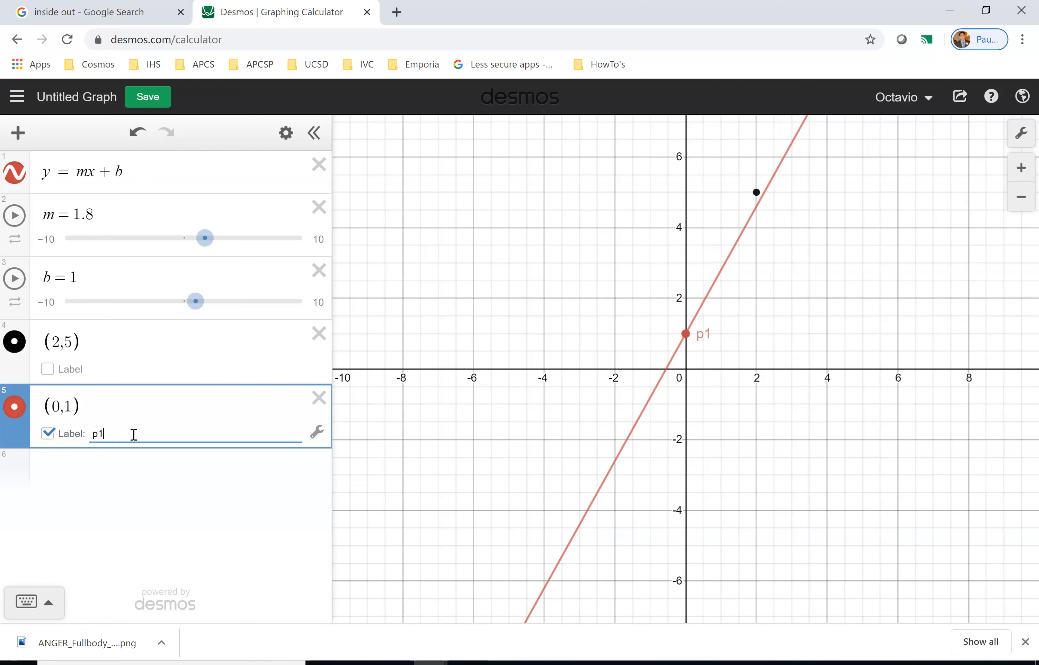
Label the (2,5) point p2 and move the p1 point above it in the expression list.
left_click(111, 375)
left_click(56, 370)
left_click(125, 372)
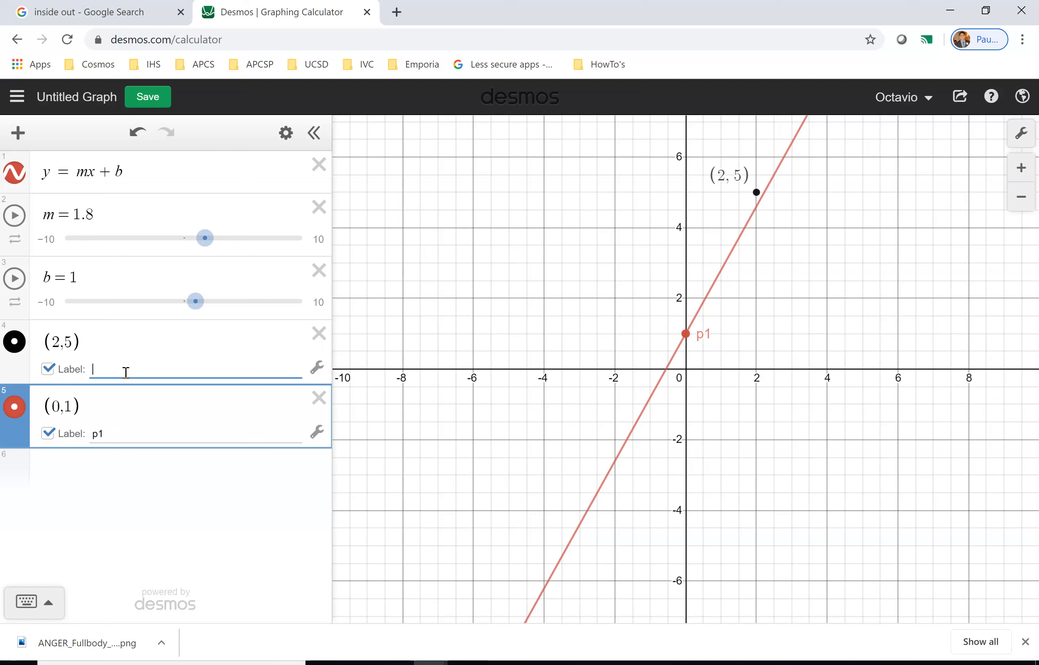
left_click(96, 563)
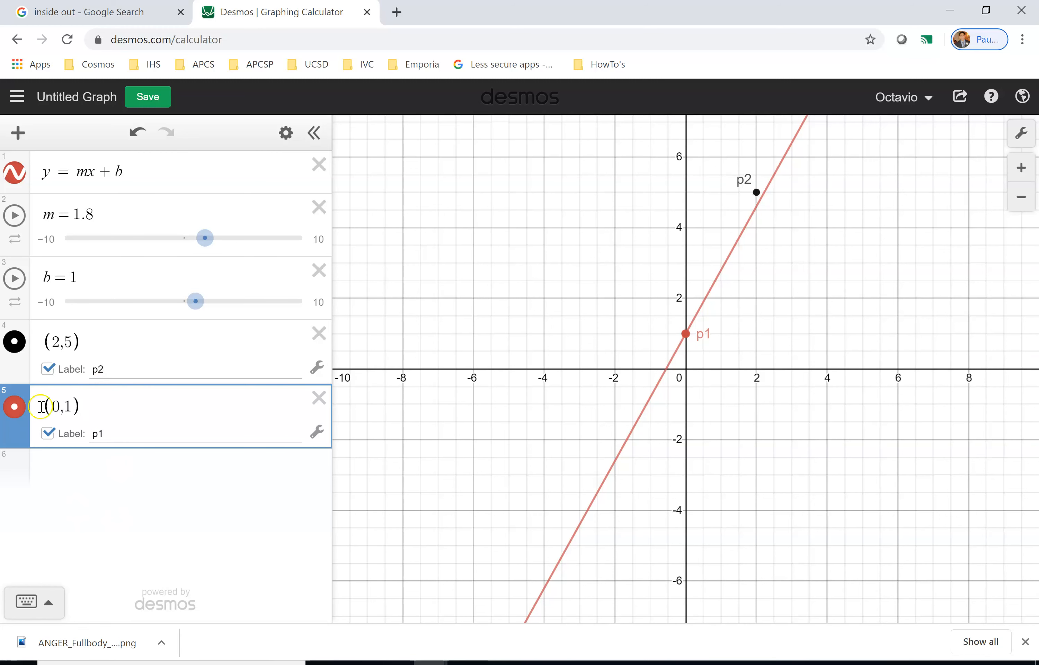
left_click_drag(23, 437, 14, 367)
left_click(102, 510)
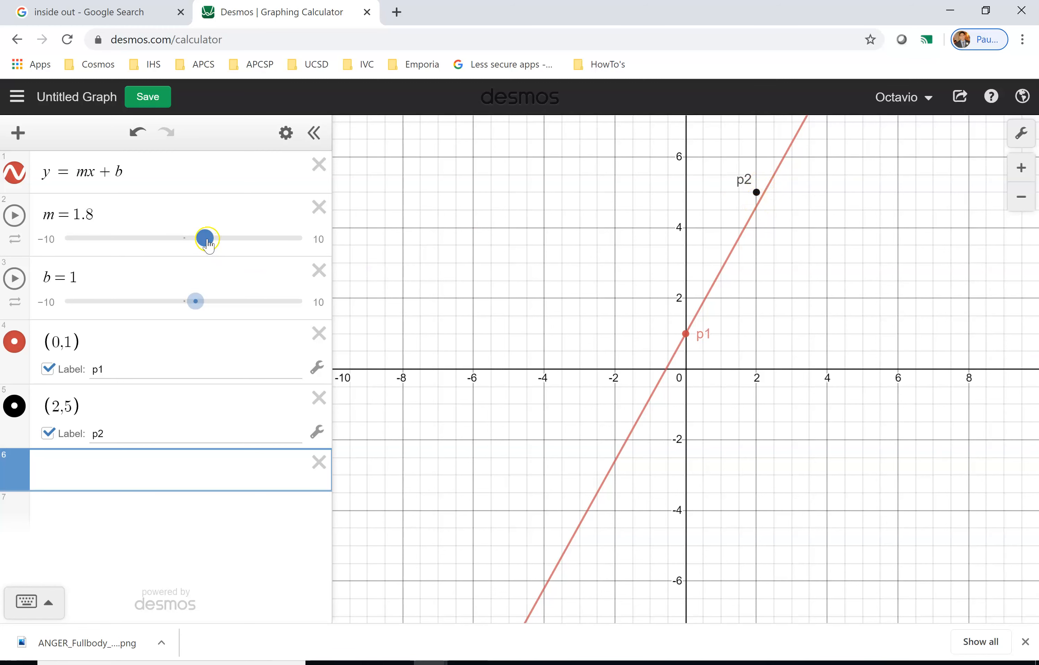
Drag the m slider to vary the line's slope, ending at m = 1.4.
double_click(77, 172)
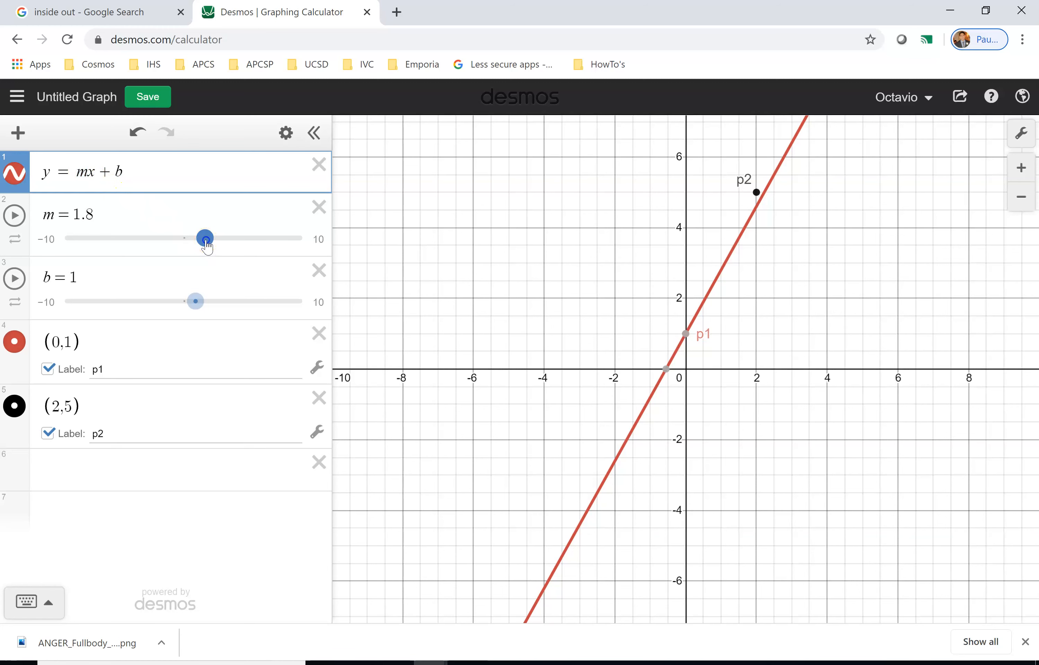
left_click_drag(205, 239, 208, 238)
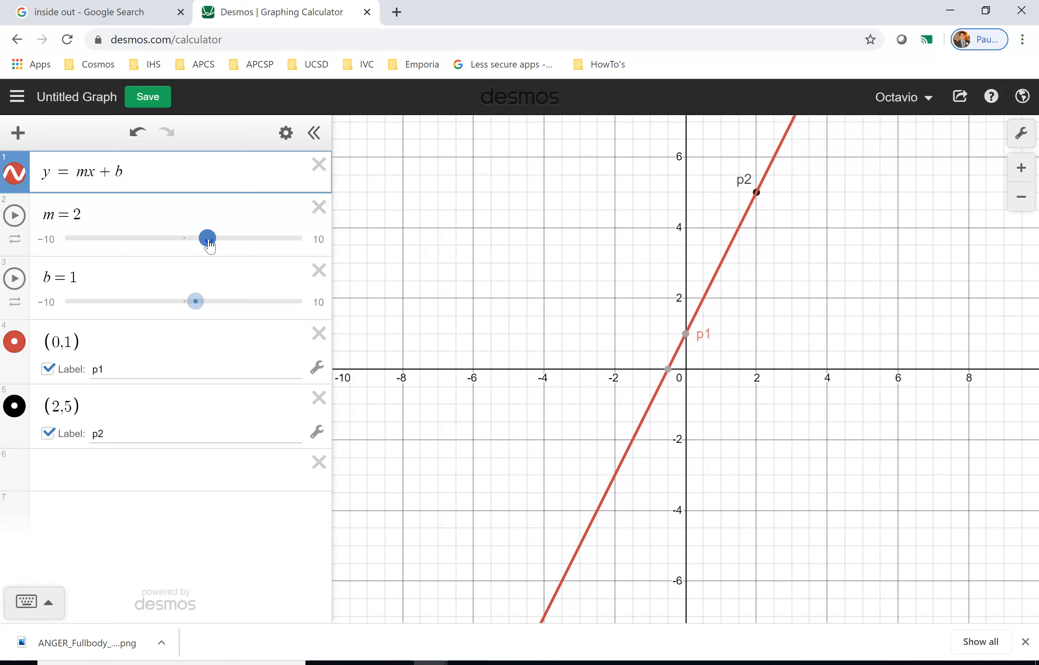
mouse_move(210, 241)
left_mouse_down()
mouse_move(232, 243)
mouse_move(194, 245)
left_mouse_up()
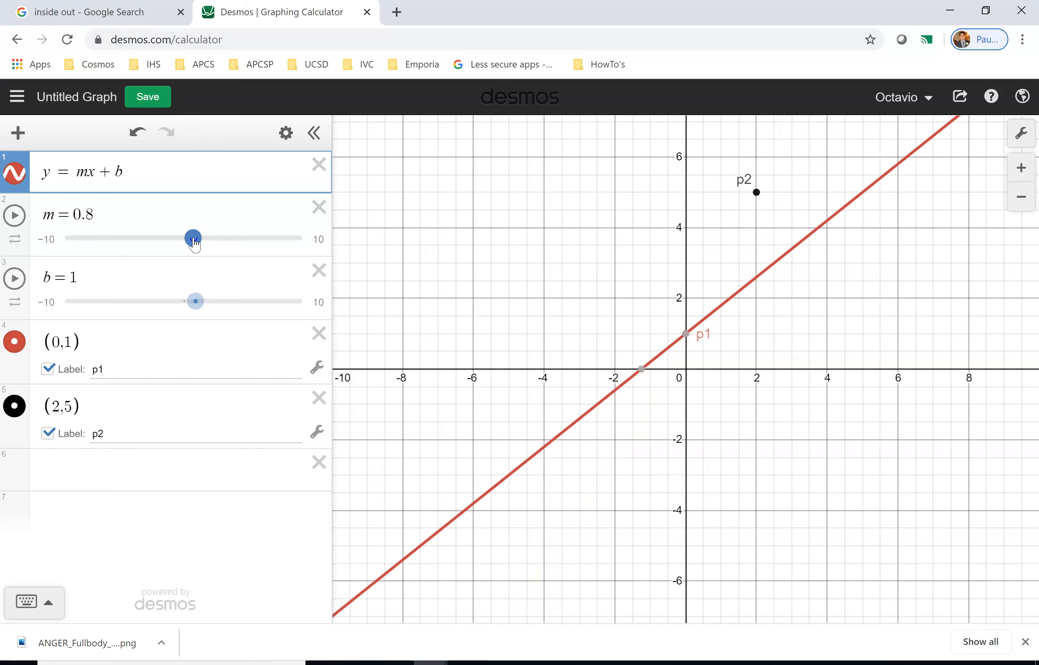
left_click_drag(194, 246, 201, 242)
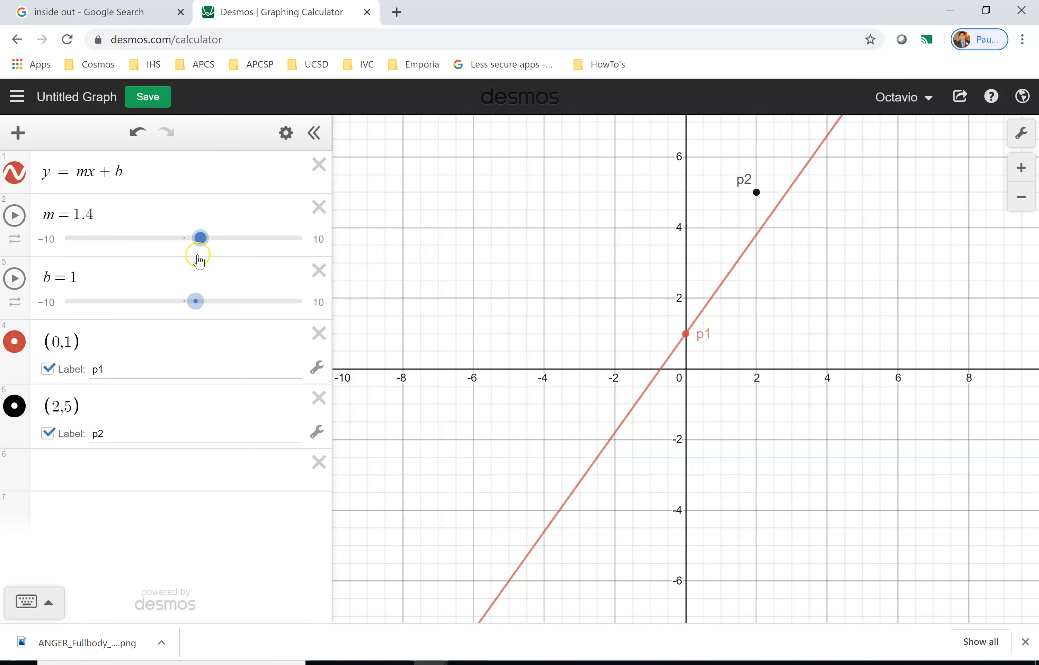
Drag the m slider to vary the line's slope, ending at m = 1.
left_click_drag(201, 238, 178, 243)
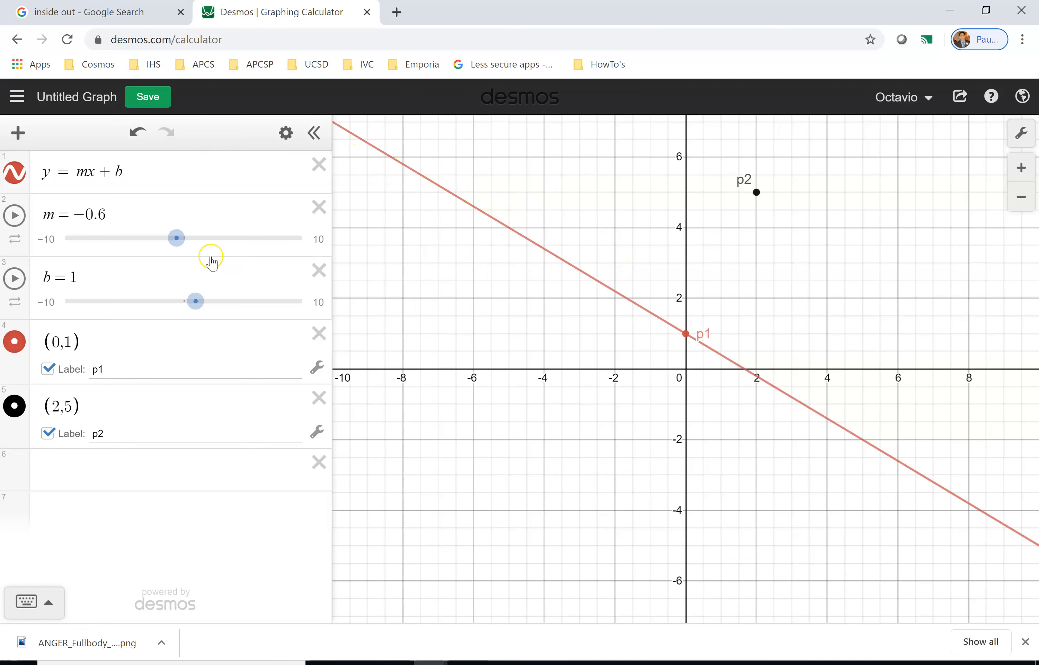
left_click_drag(174, 237, 195, 241)
left_click(209, 464)
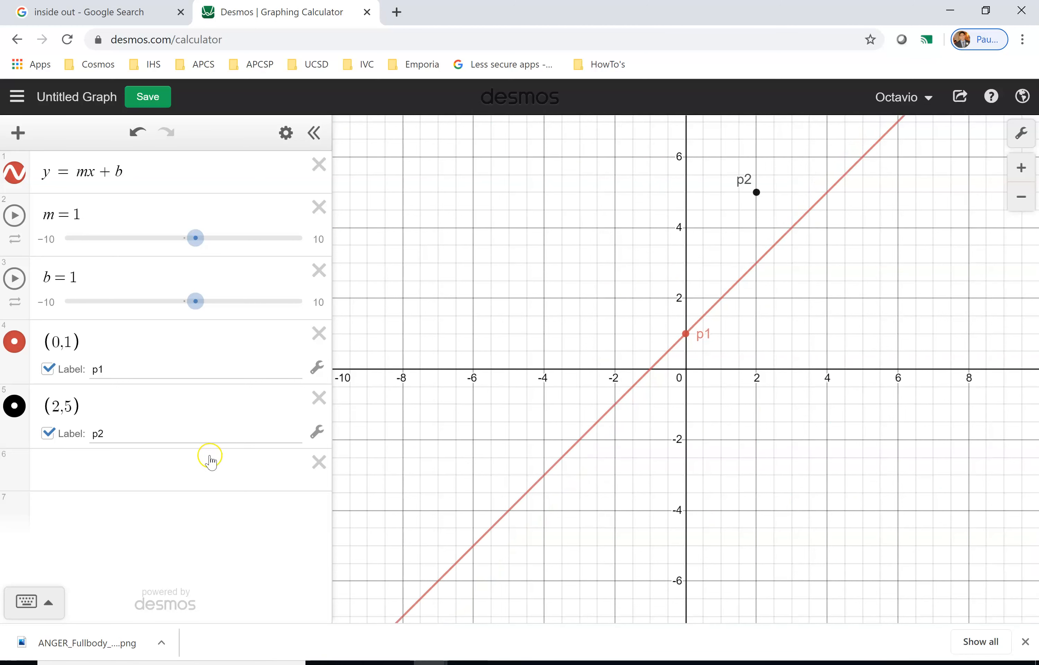
Drag the b slider to shift the line's y-intercept, ending at b = -4.
double_click(121, 175)
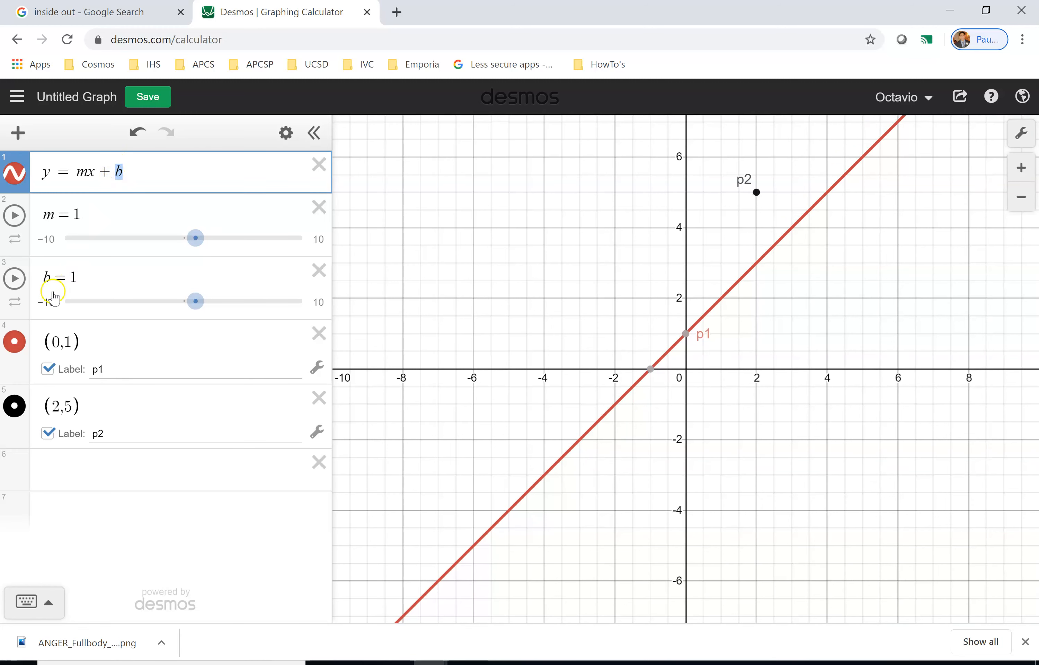
left_click(73, 277)
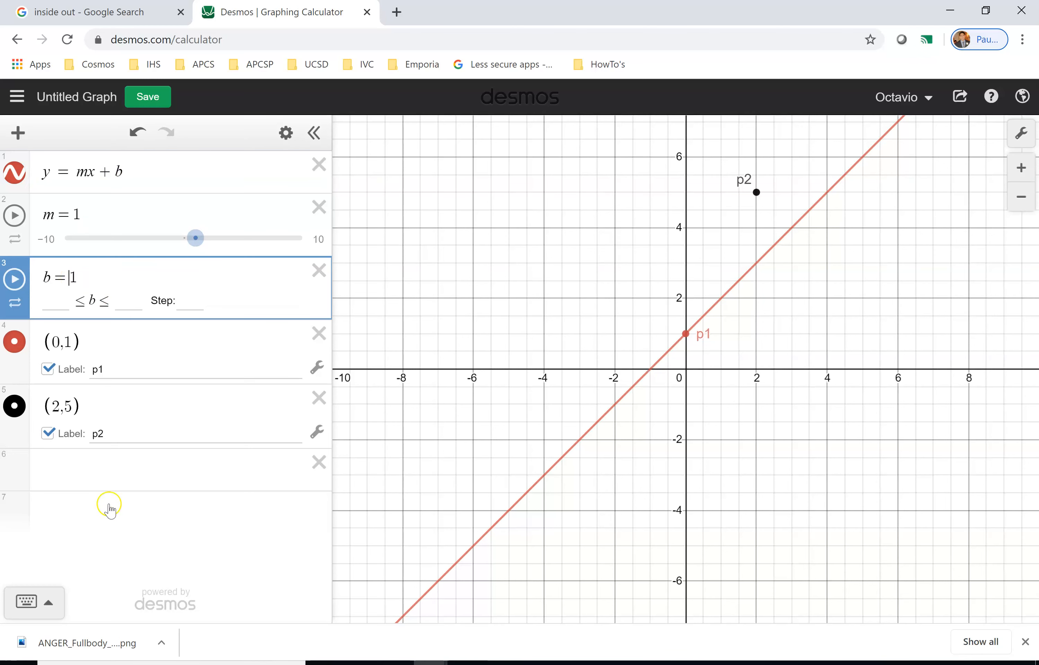
left_click(124, 479)
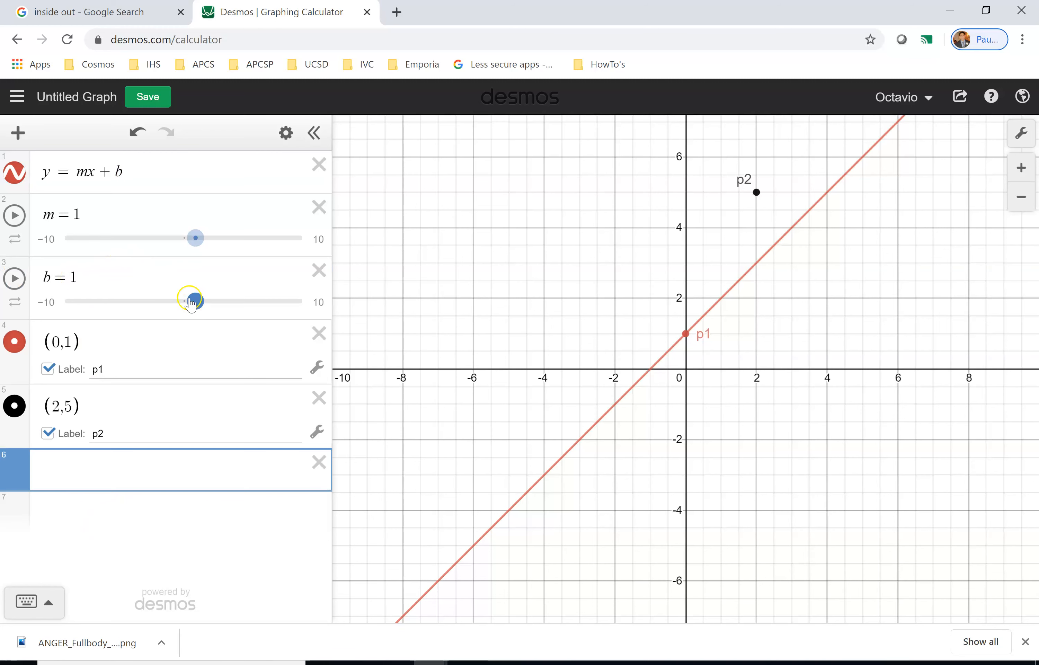
mouse_move(195, 308)
left_mouse_down()
mouse_move(234, 306)
mouse_move(140, 299)
mouse_move(211, 296)
left_mouse_up()
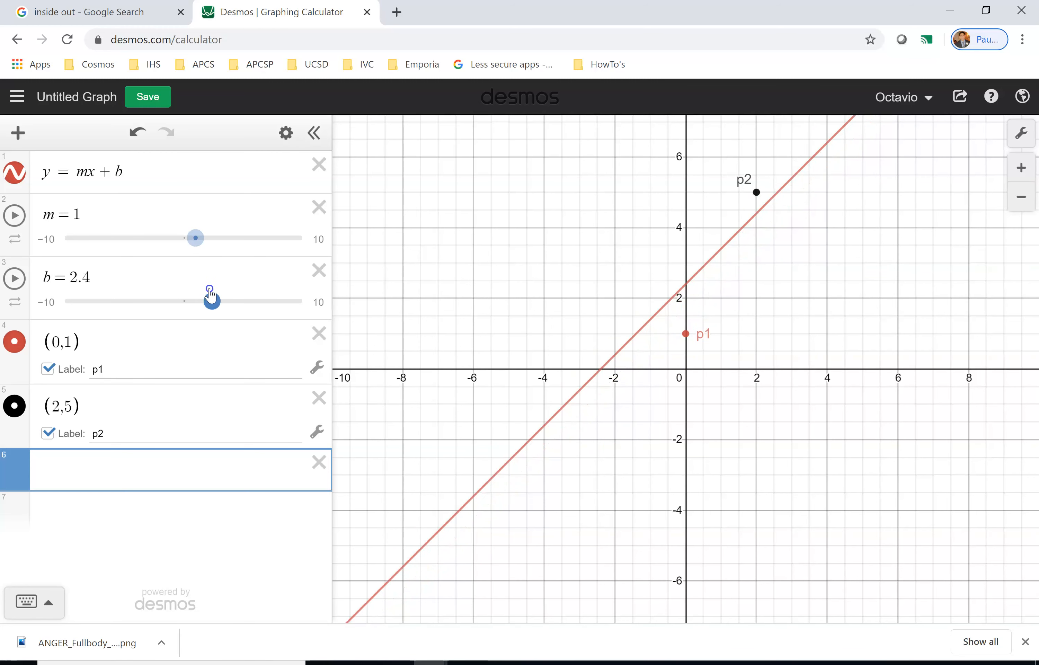
left_click_drag(210, 295, 232, 300)
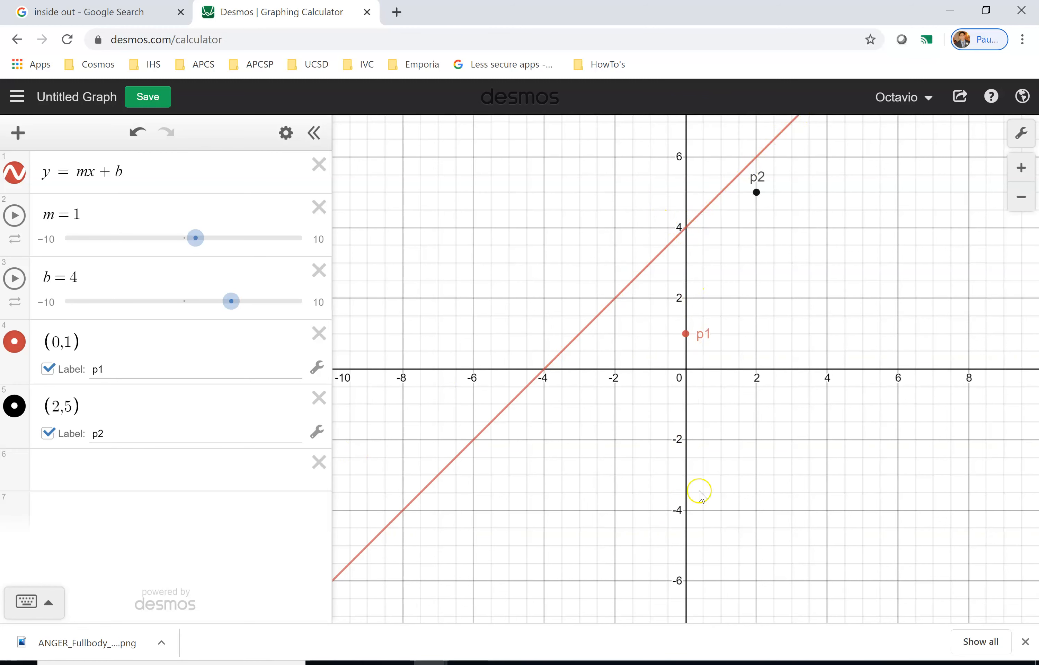
left_click_drag(225, 308, 134, 311)
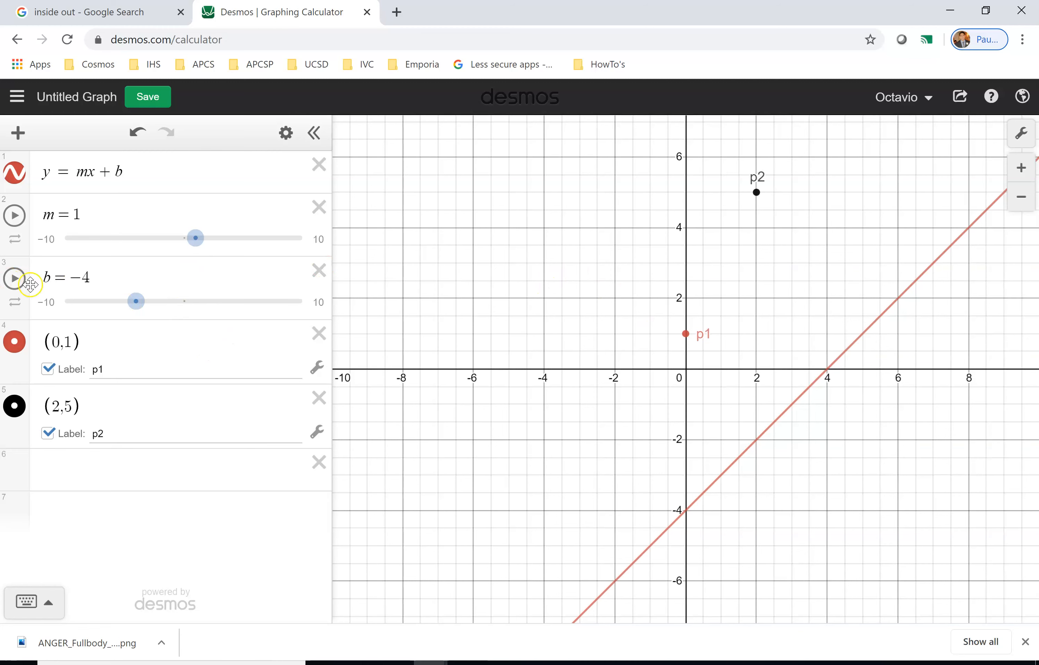
Delete the p1 and p2 points from the expression list.
left_click(318, 343)
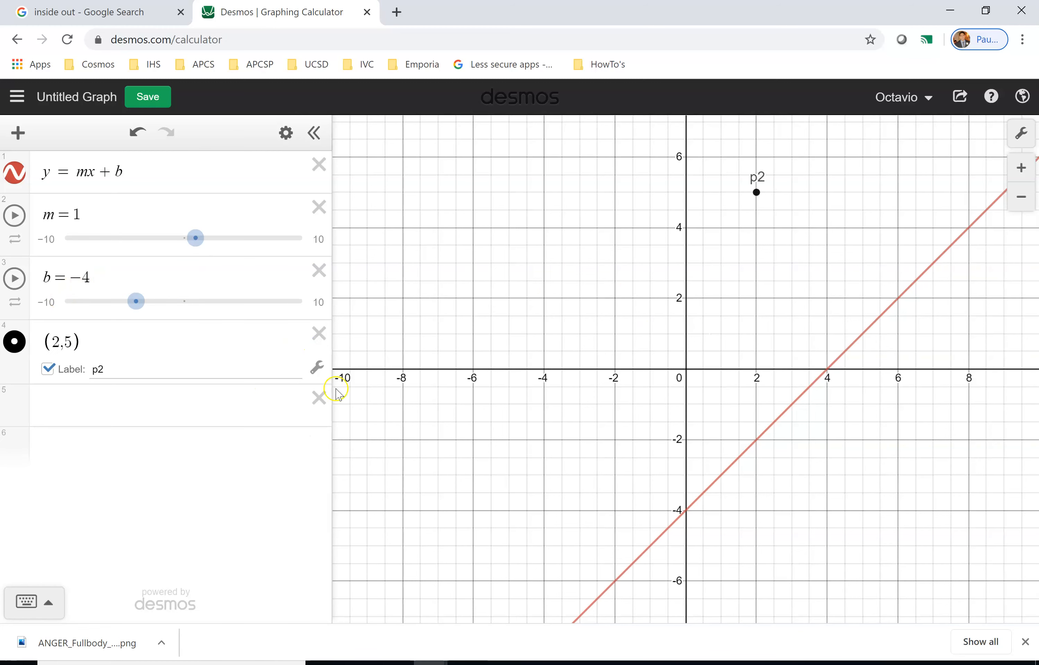
left_click(322, 339)
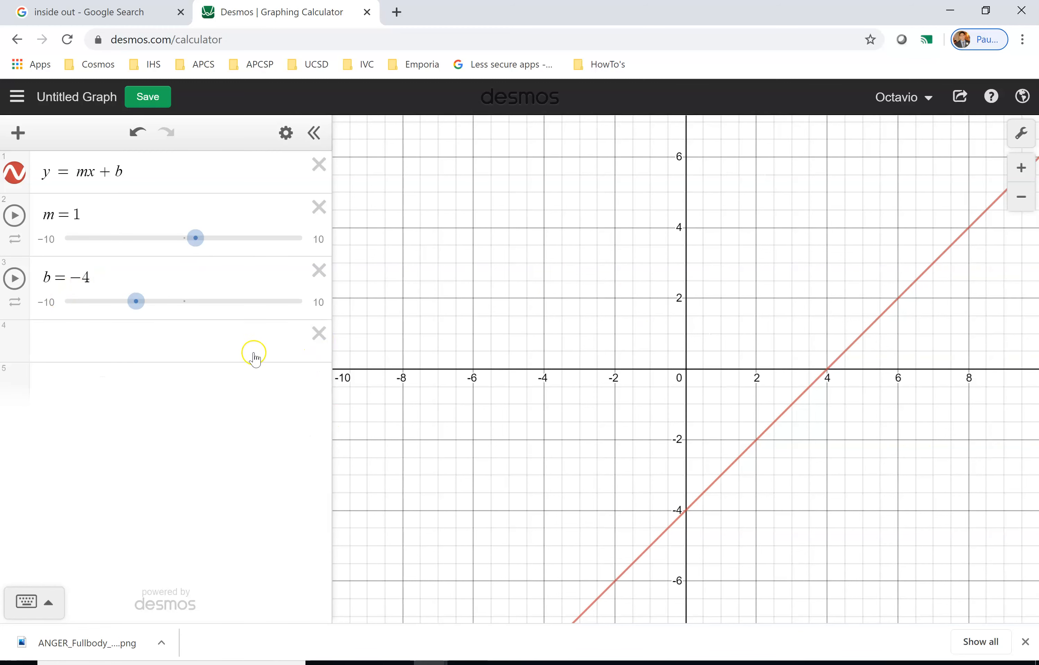
Restrict the line y = mx + b to the domain 3 < x < 8.
left_click(166, 177)
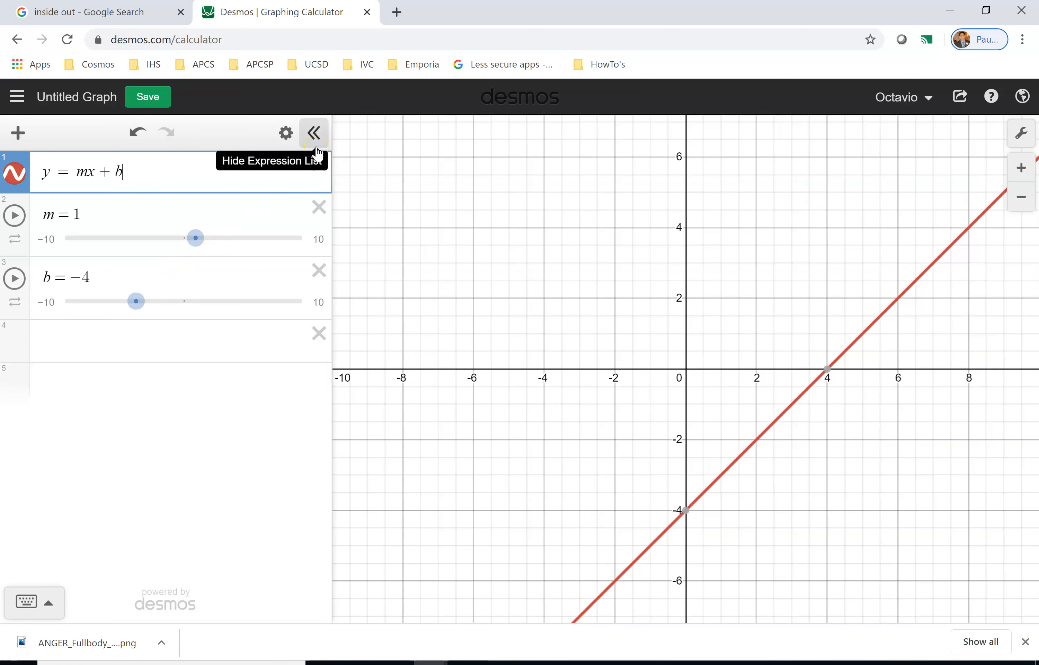
type("{")
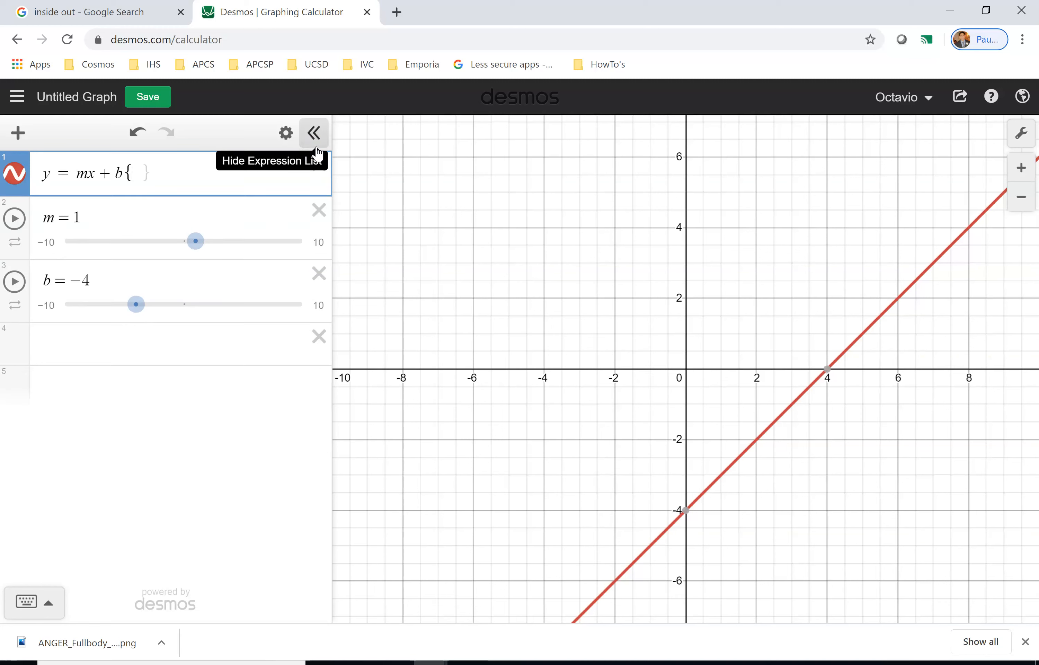
type("3 < x < 8")
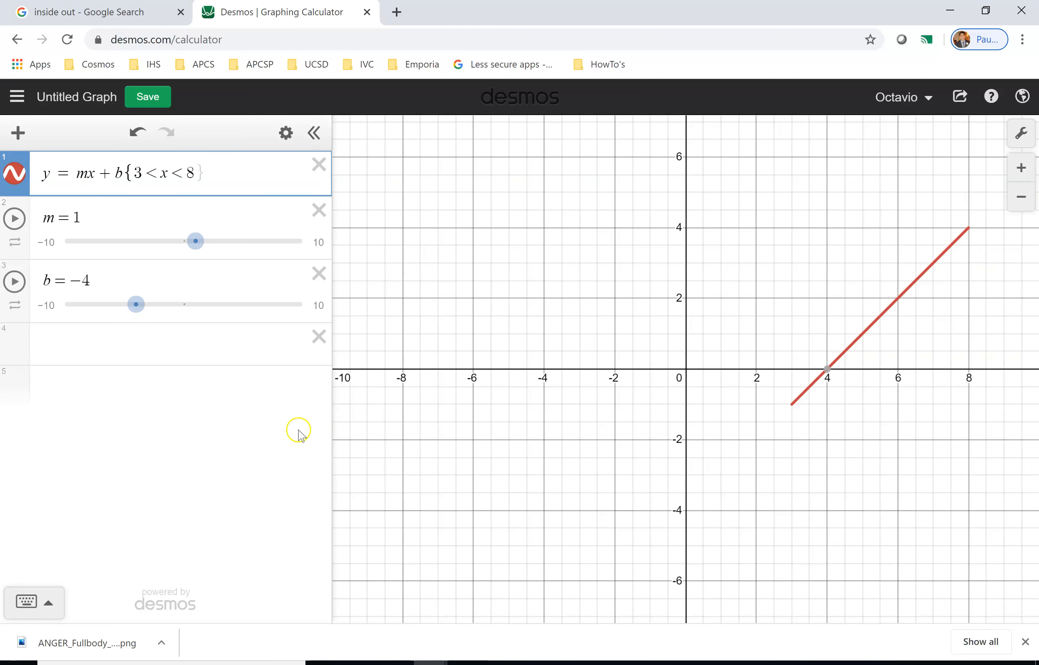
left_click(211, 383)
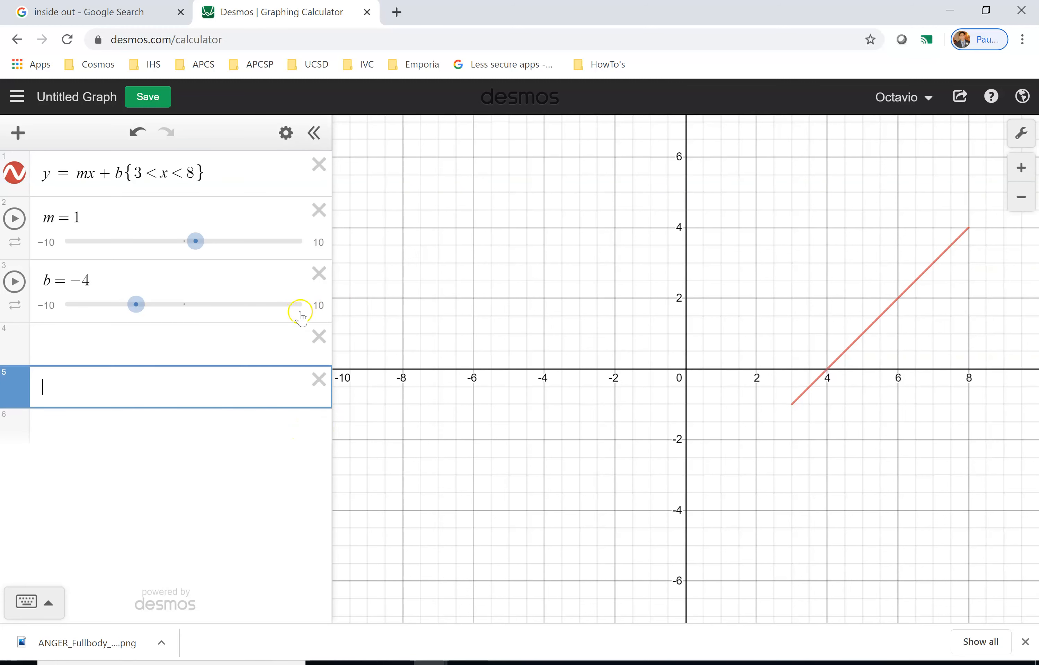
Replace the domain's lower bound 3 with a, add a slider for a, and move it below b.
double_click(139, 173)
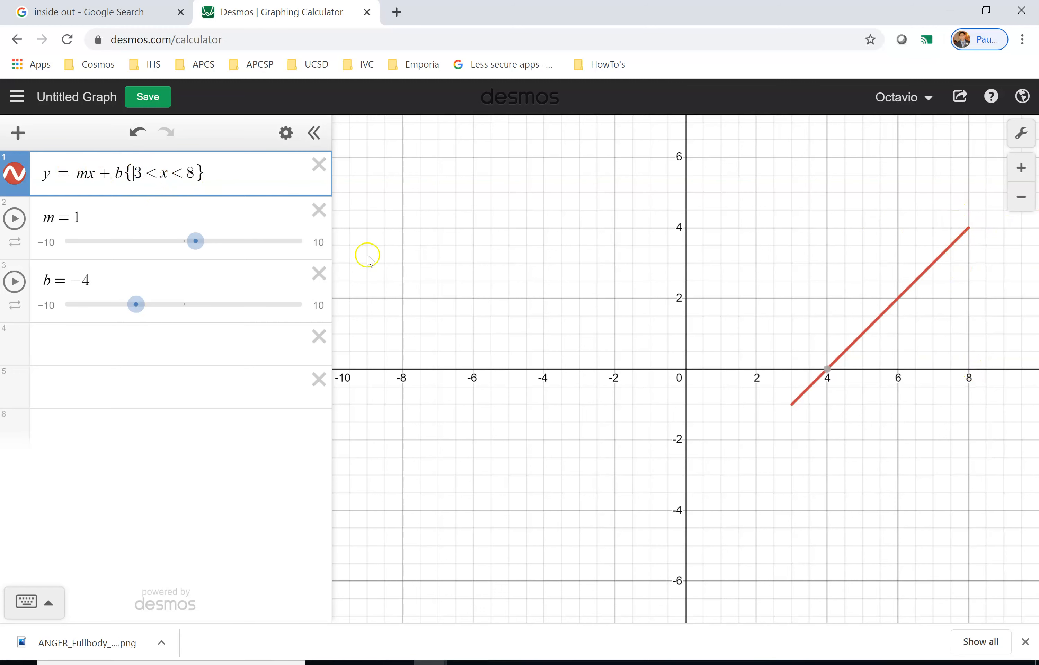
left_click(87, 174)
left_click_drag(114, 173, 133, 173)
type("a")
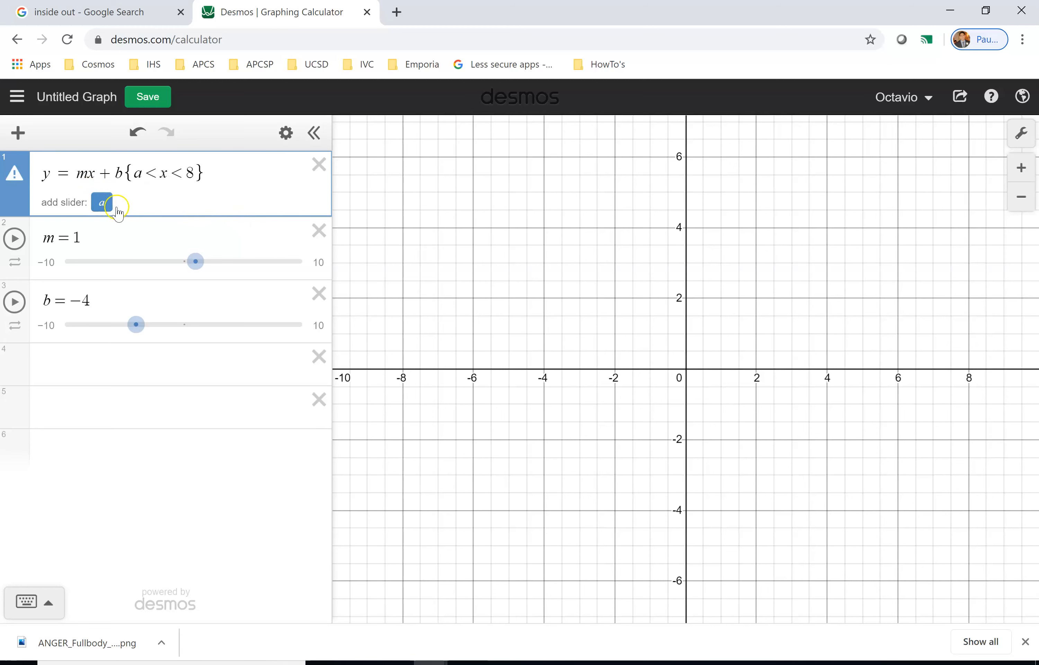
left_click(102, 202)
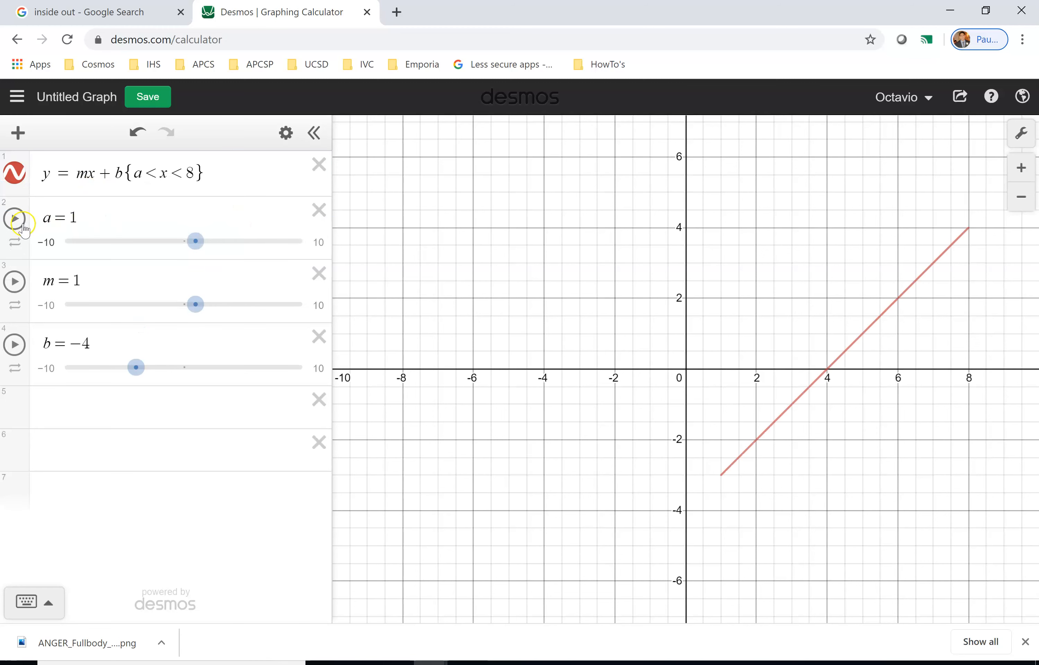
left_click_drag(18, 241, 33, 393)
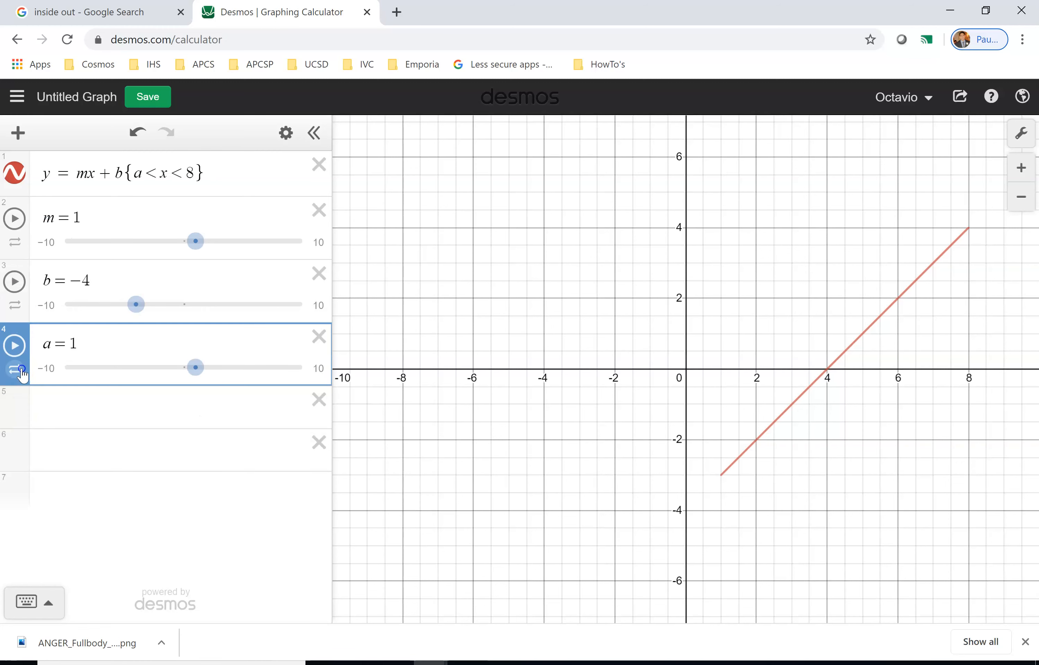
Replace the domain's upper bound 8 with c and add a slider for c.
double_click(189, 177)
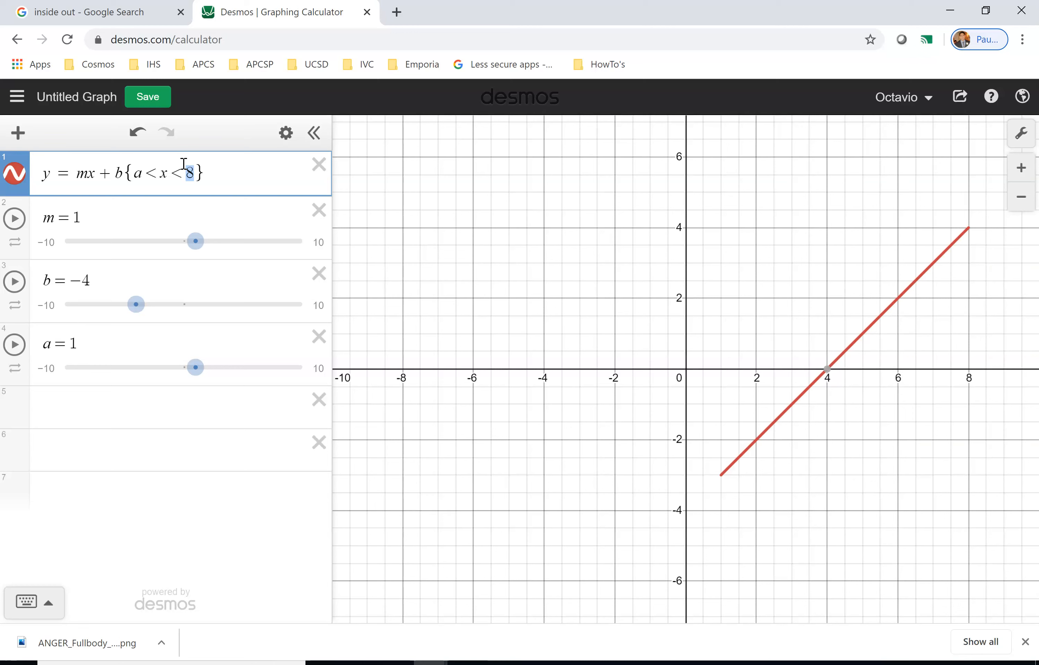
type("c")
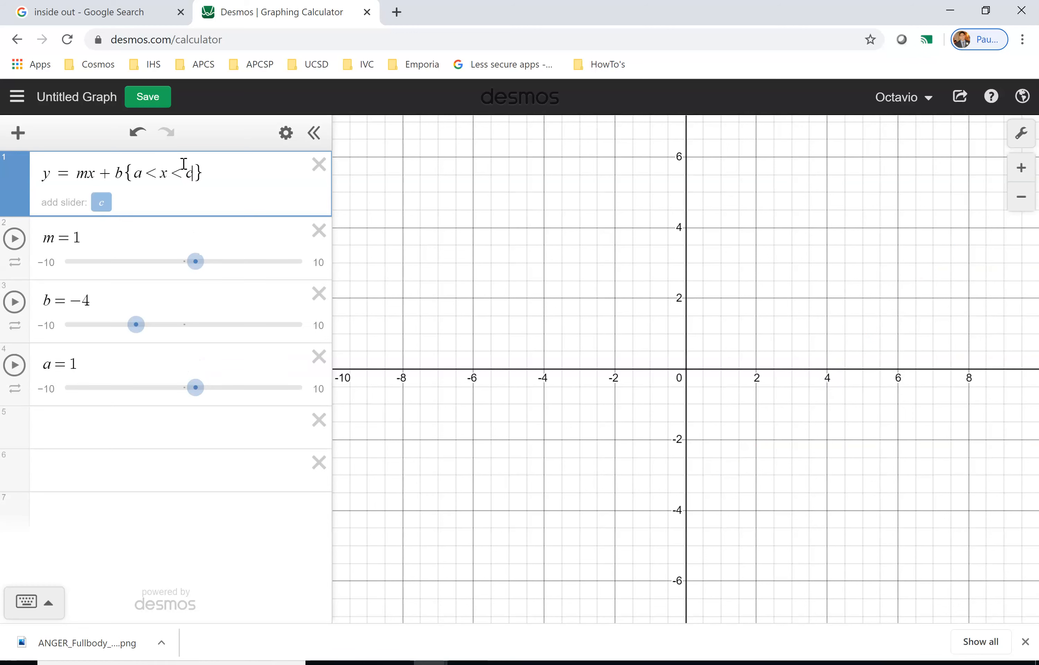
left_click(101, 205)
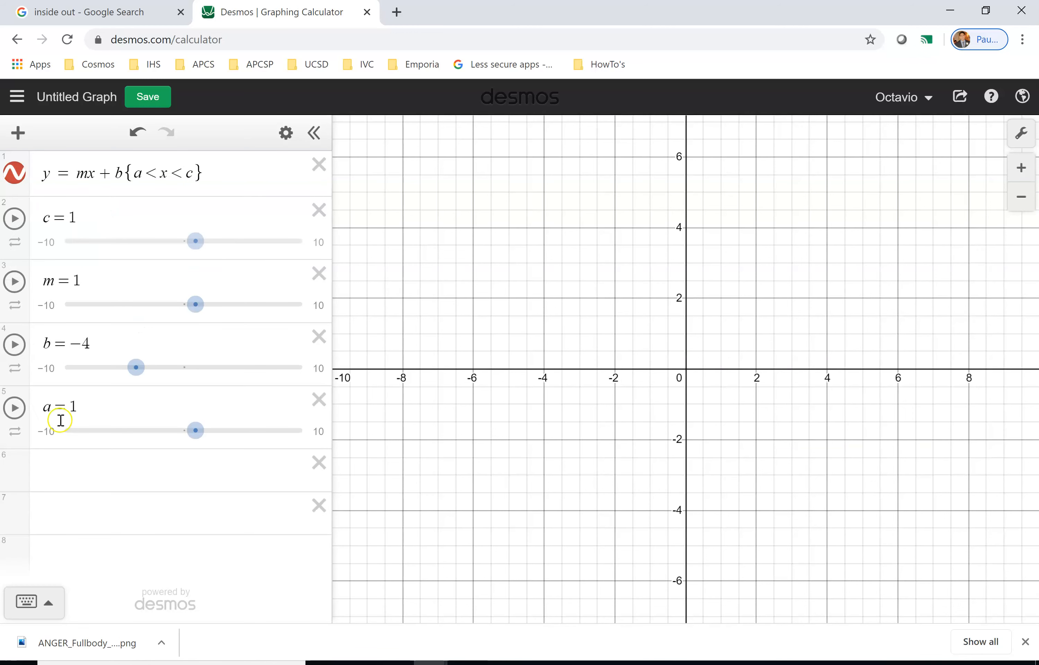
left_click_drag(23, 241, 24, 488)
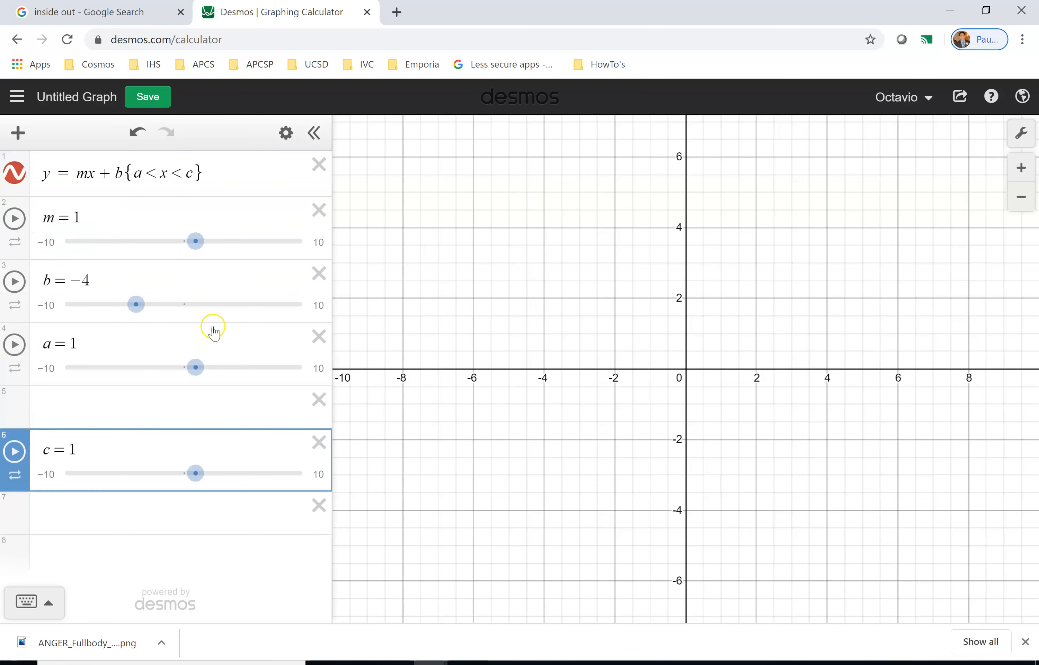
Move the c slider directly below the a slider in the expression list.
left_click(137, 177)
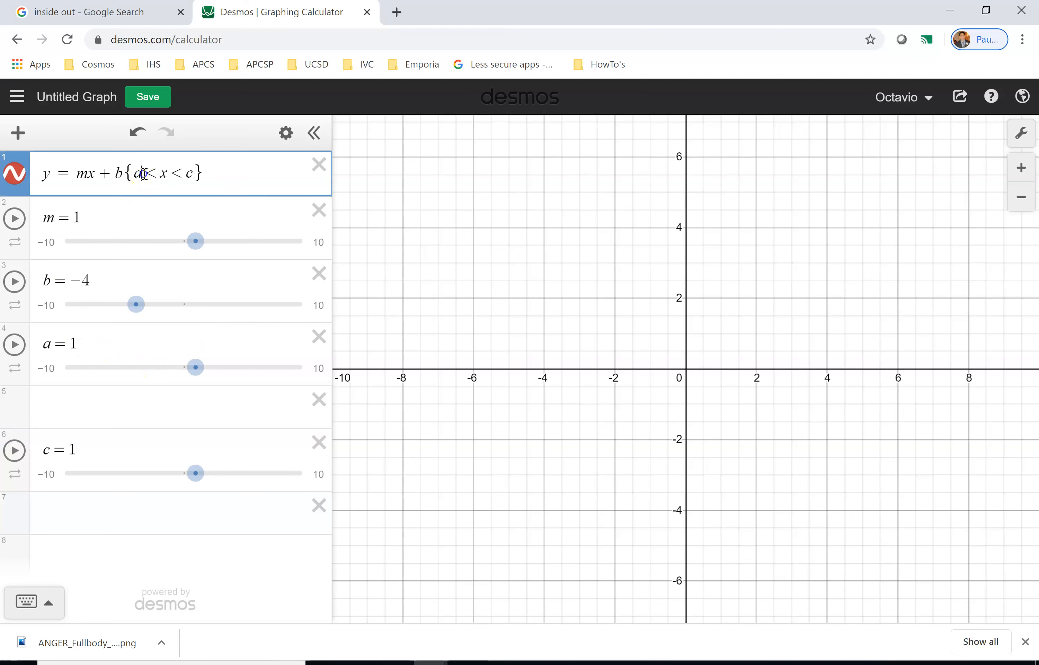
left_click_drag(135, 174, 165, 173)
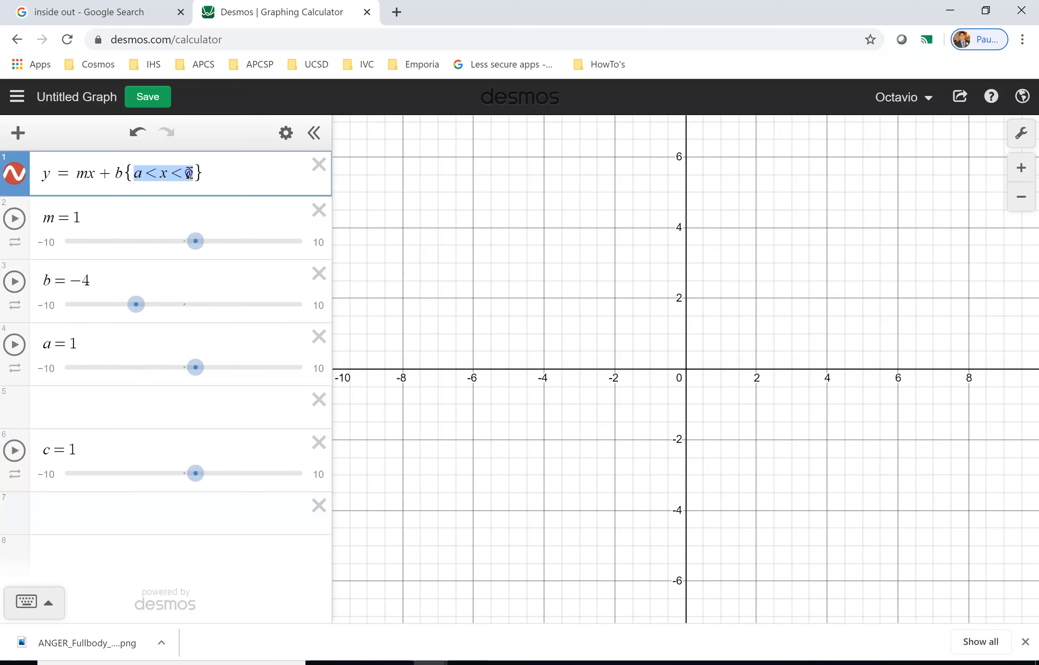
double_click(163, 174)
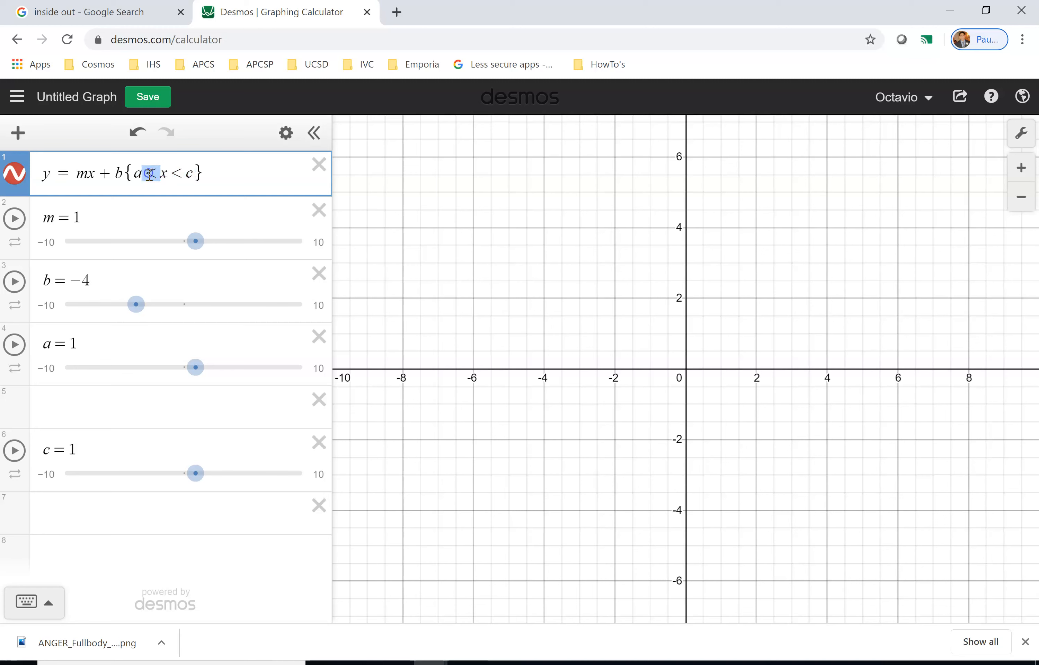
left_click_drag(176, 175, 187, 173)
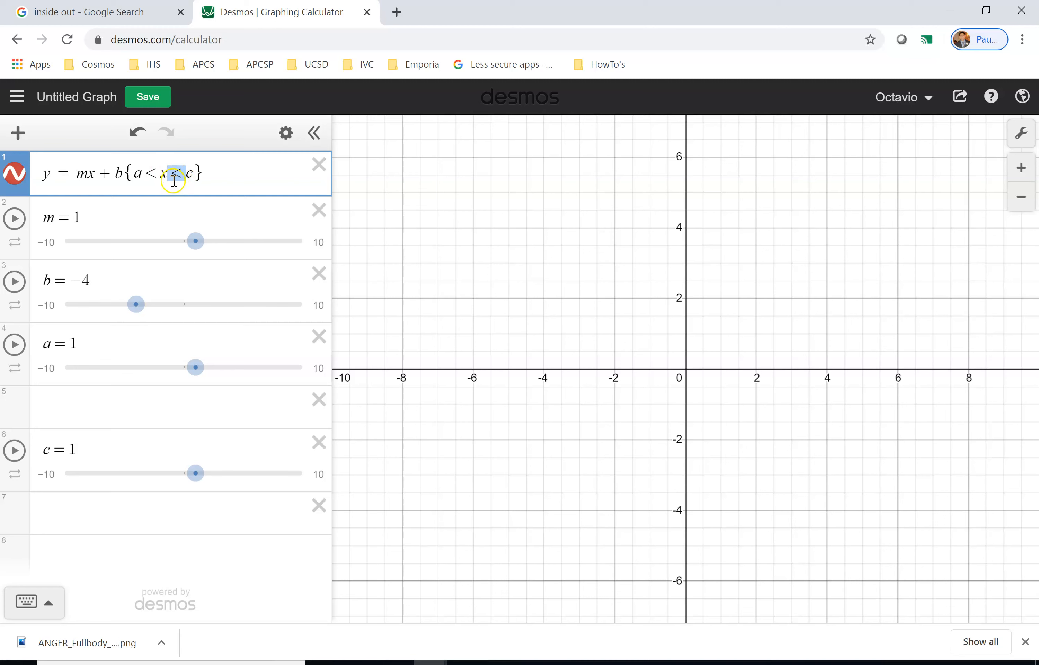
left_click(143, 174)
left_click_drag(199, 180, 191, 175)
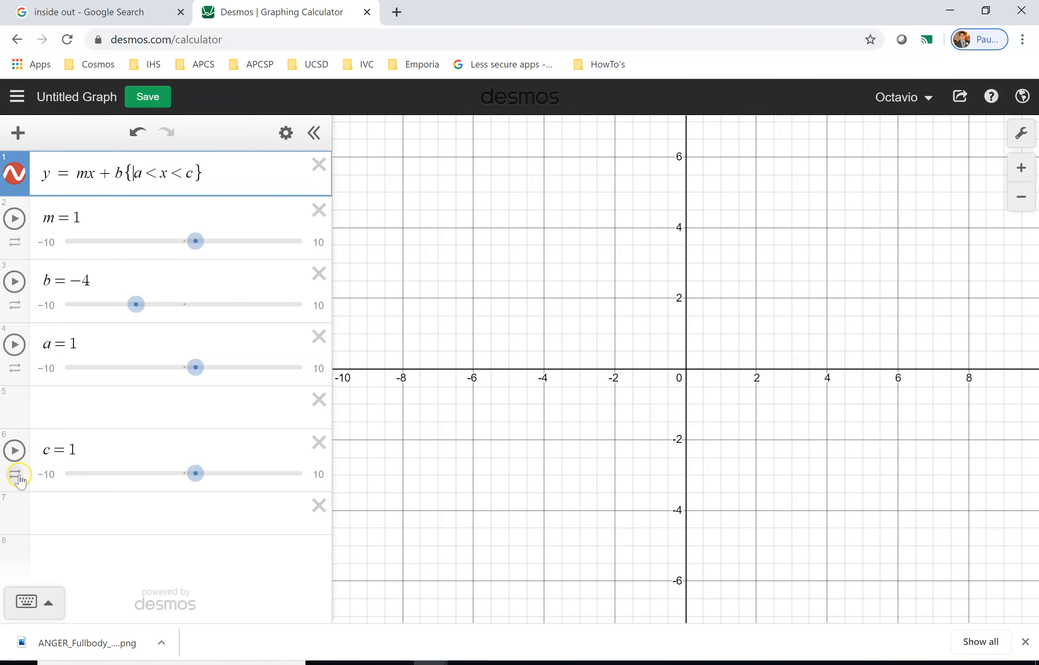
left_click_drag(25, 483, 34, 418)
Drag the c slider to set the segment's right end at c = 7.
left_click(73, 343)
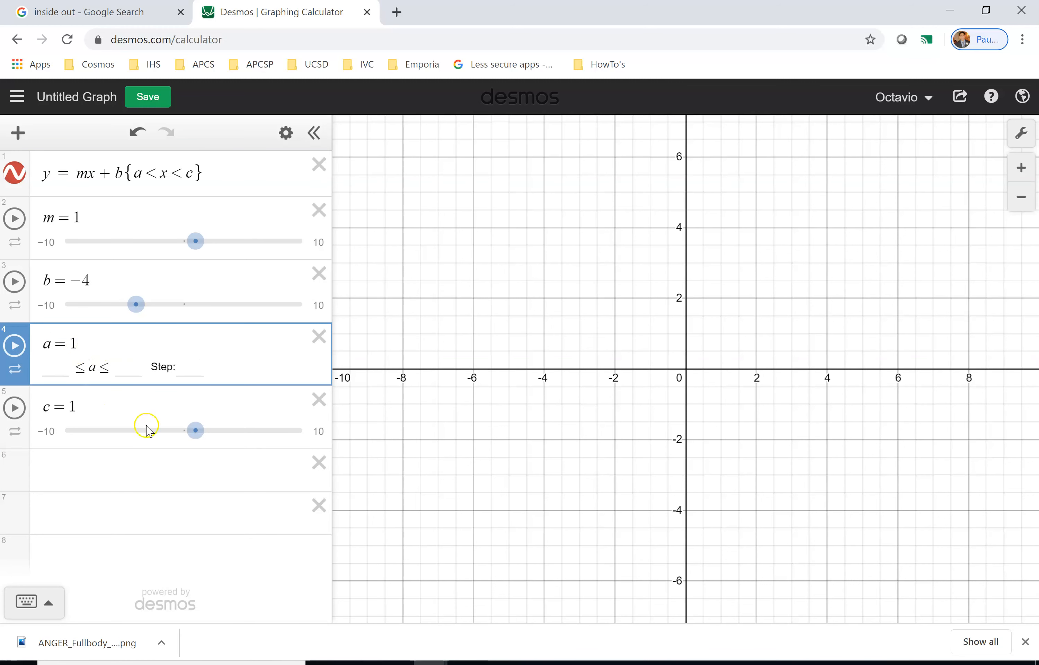
left_click(173, 431)
left_click(189, 430)
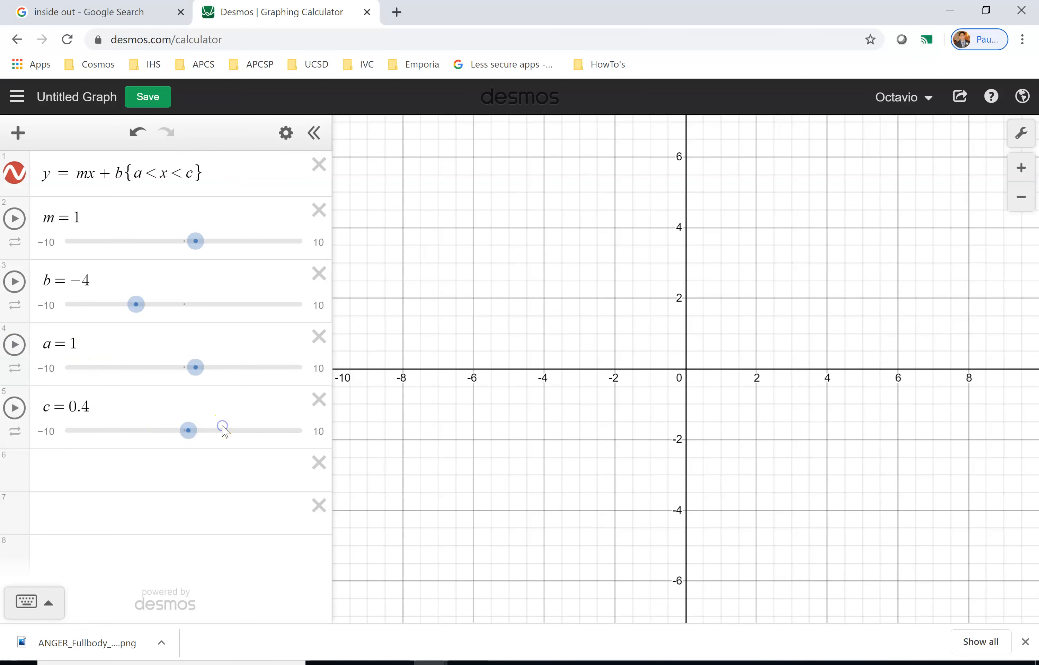
left_click_drag(188, 431, 269, 429)
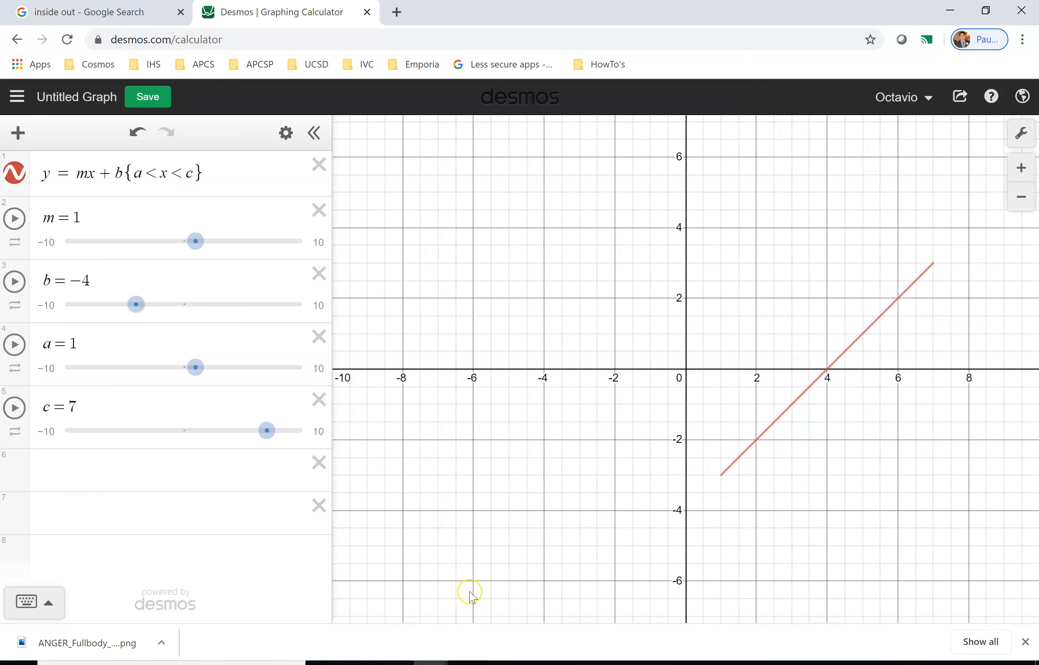
Add the vertical line x = a in a new expression line.
left_click(92, 467)
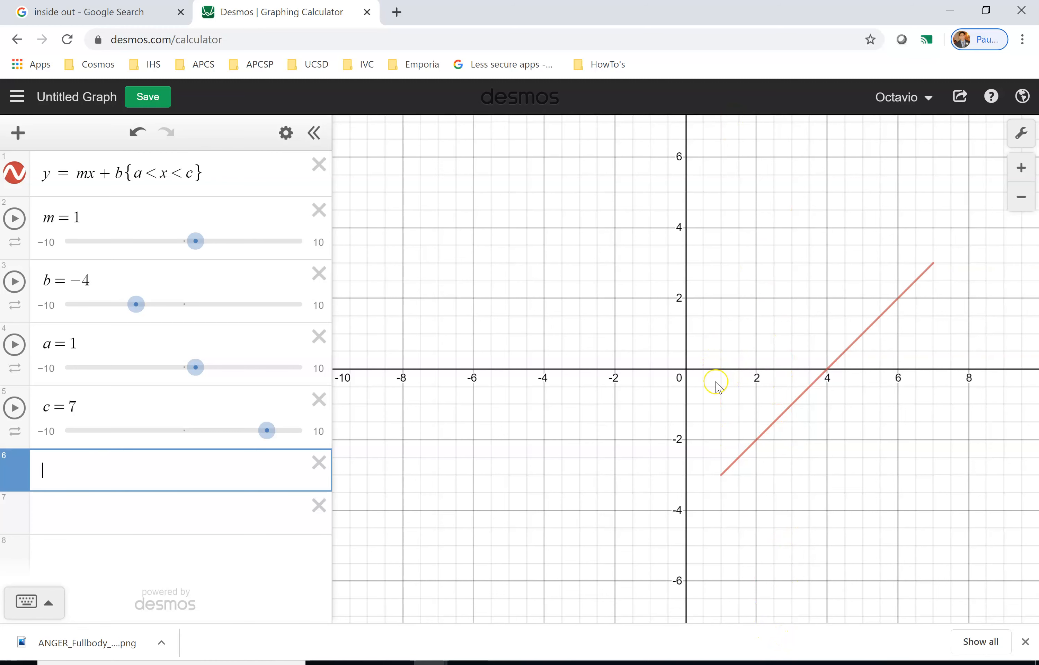
type("x=a")
left_click(205, 549)
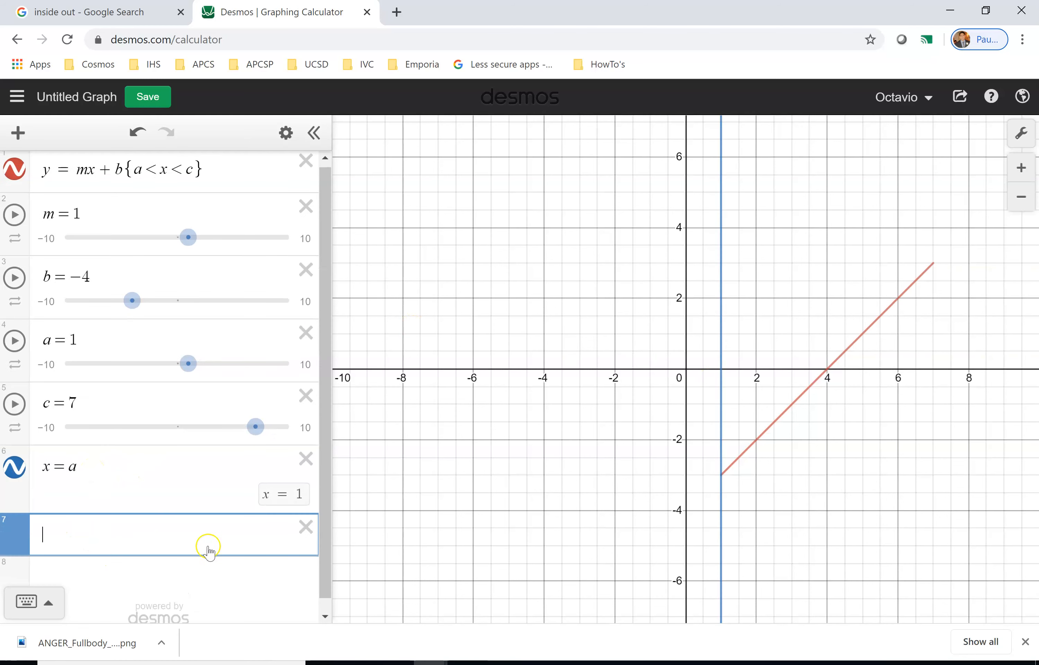
Add the vertical line x = c in the next expression line.
type("x")
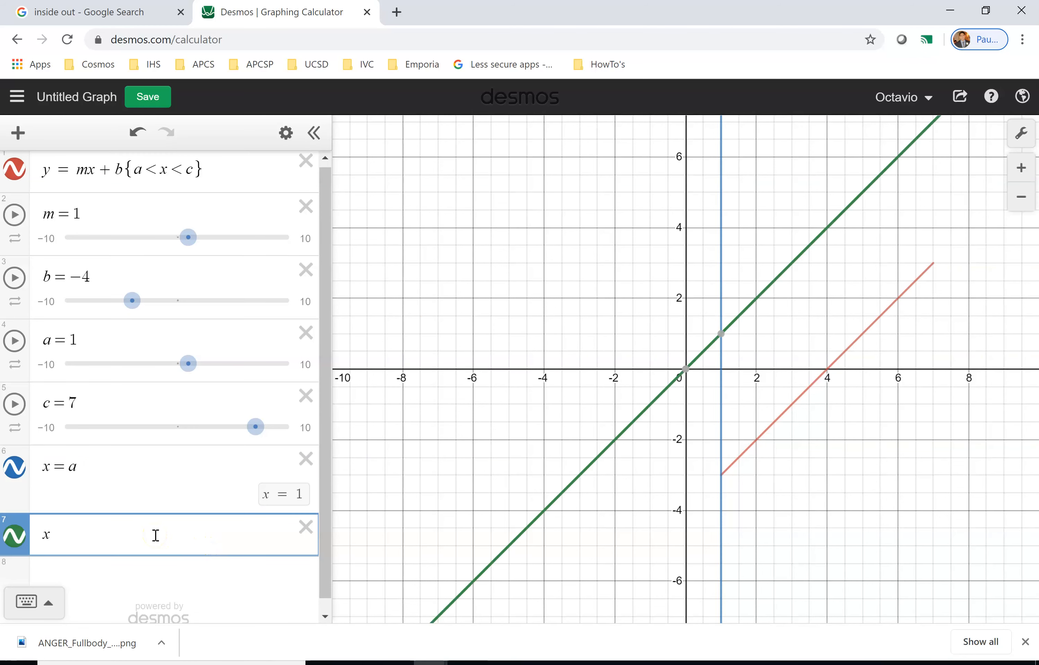
type("=c")
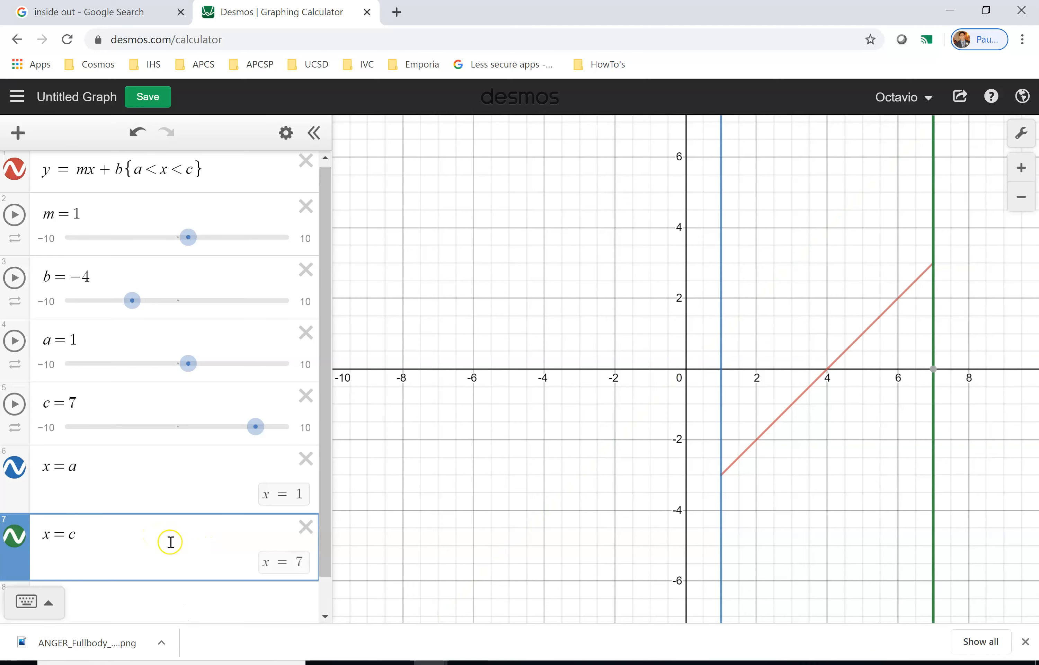
scroll(781, 395, "up", 1)
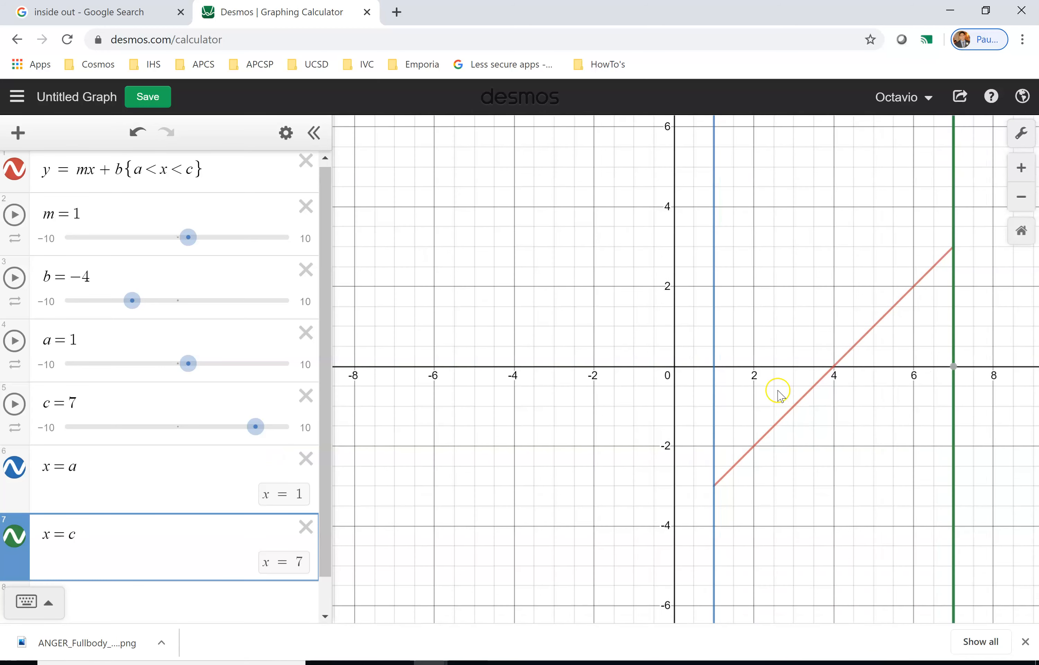
scroll(879, 373, "up", 1)
left_click_drag(879, 373, 774, 397)
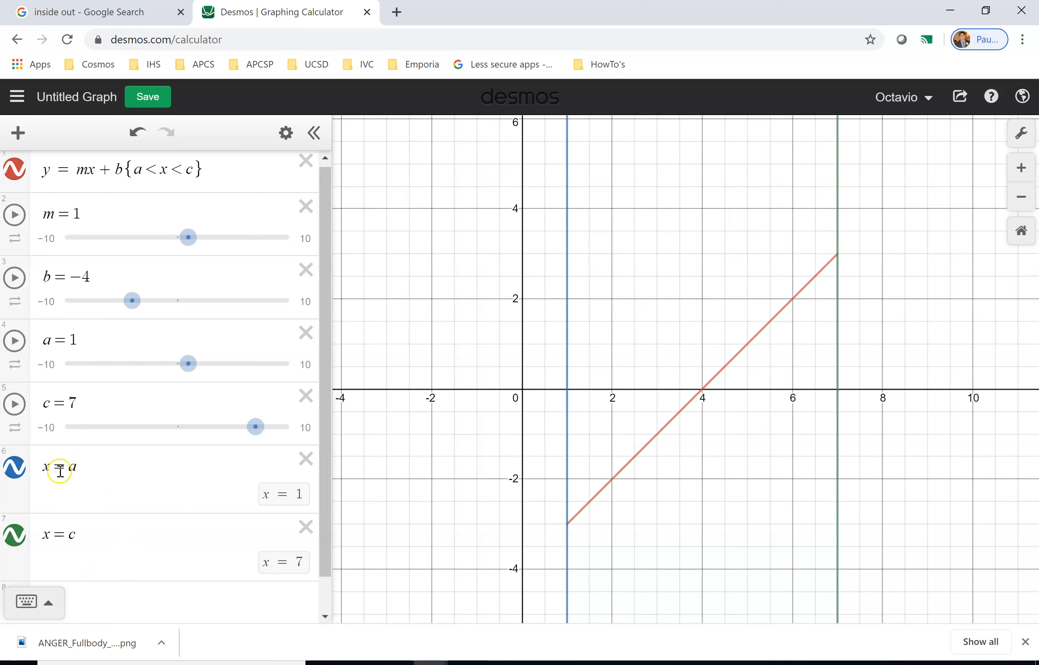
left_click(73, 472)
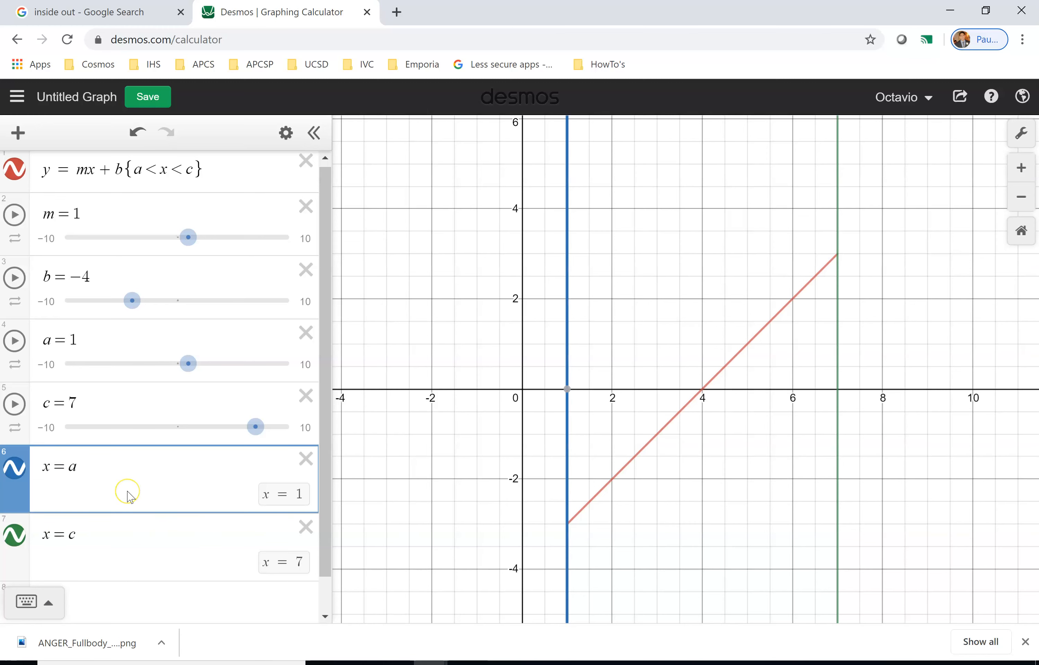
left_click(14, 468)
left_click(14, 468)
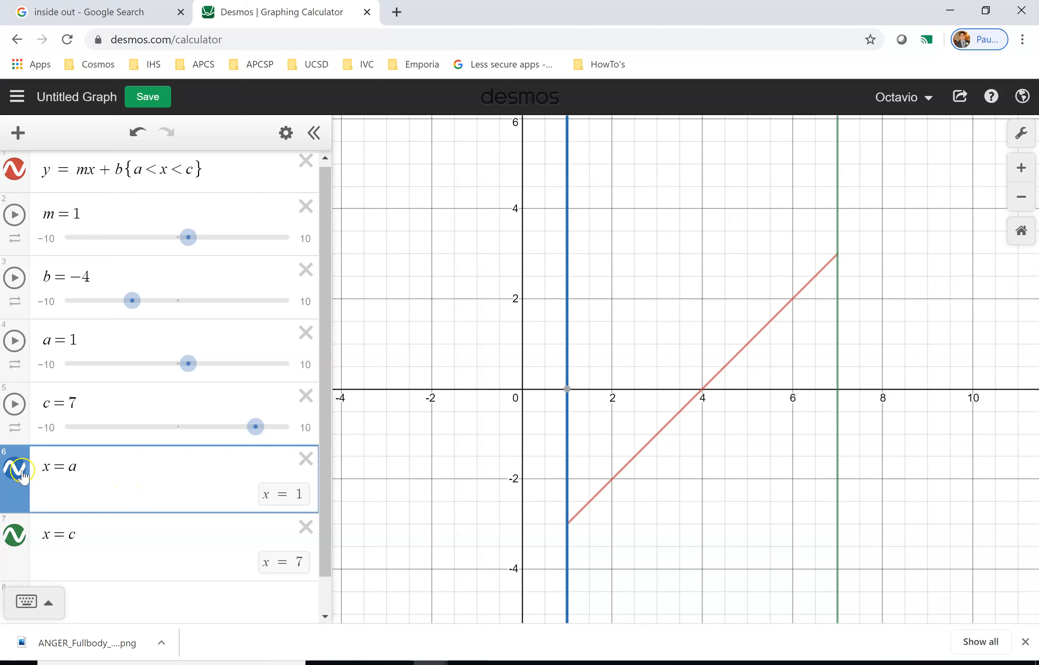
right_click(176, 467)
left_click(93, 480)
left_click(76, 471)
key("Right")
type("!")
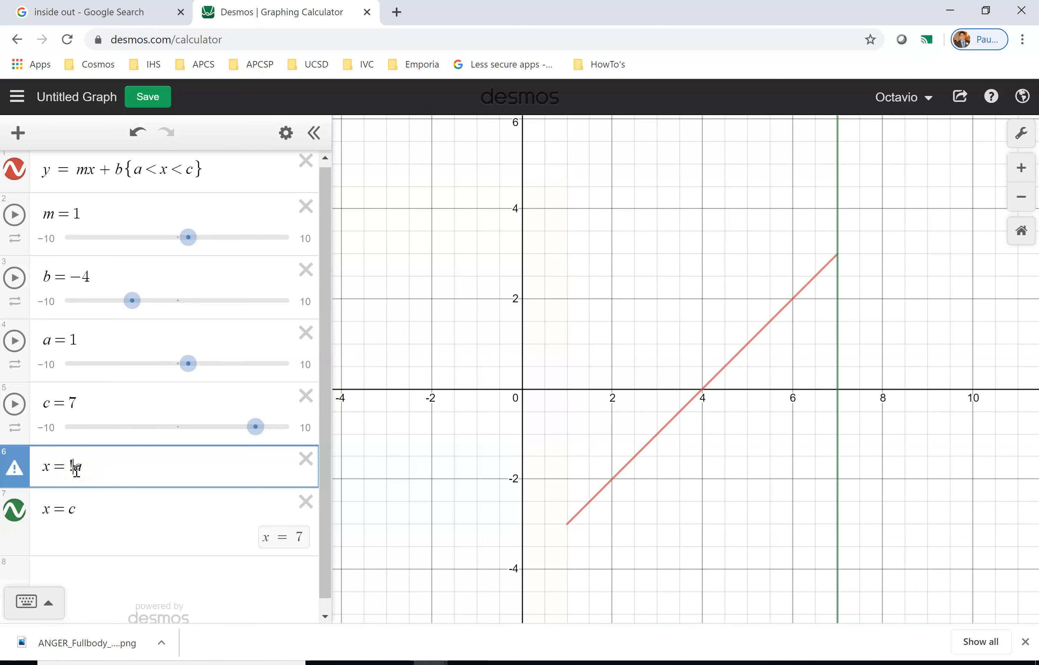
key("BackSpace")
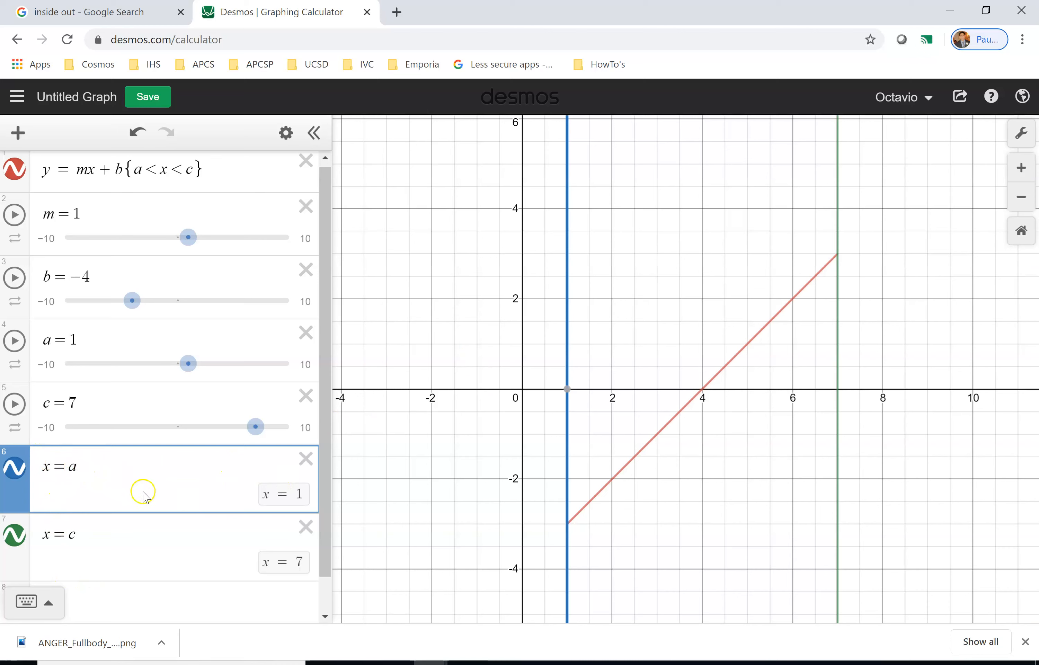
Change both vertical boundary lines, x = a and x = c, to the dashed line style.
left_click(93, 519)
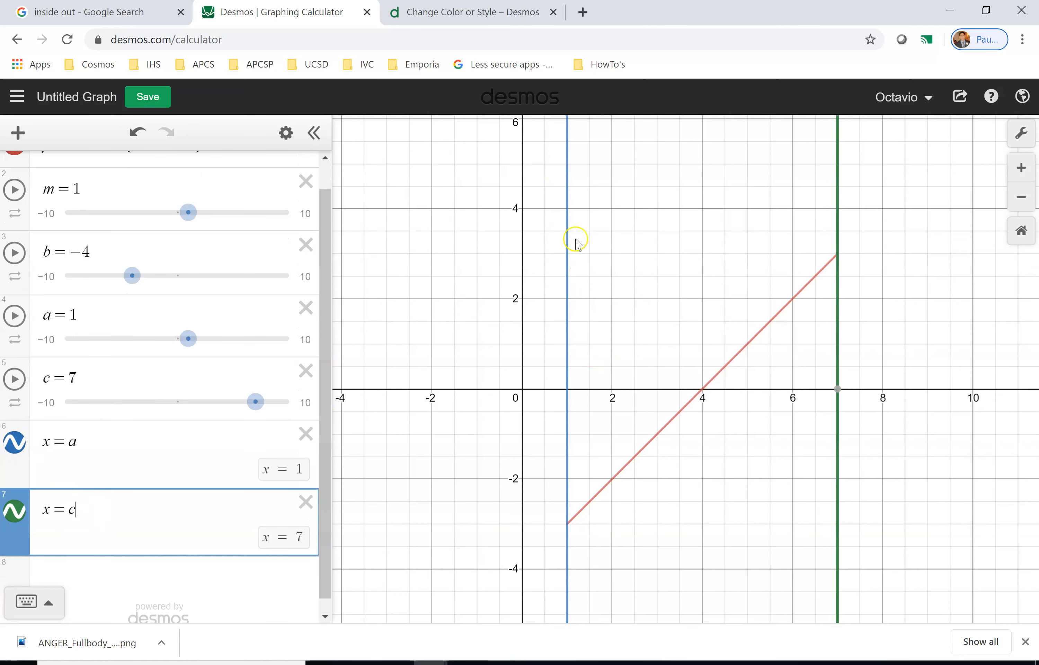
left_click(12, 453)
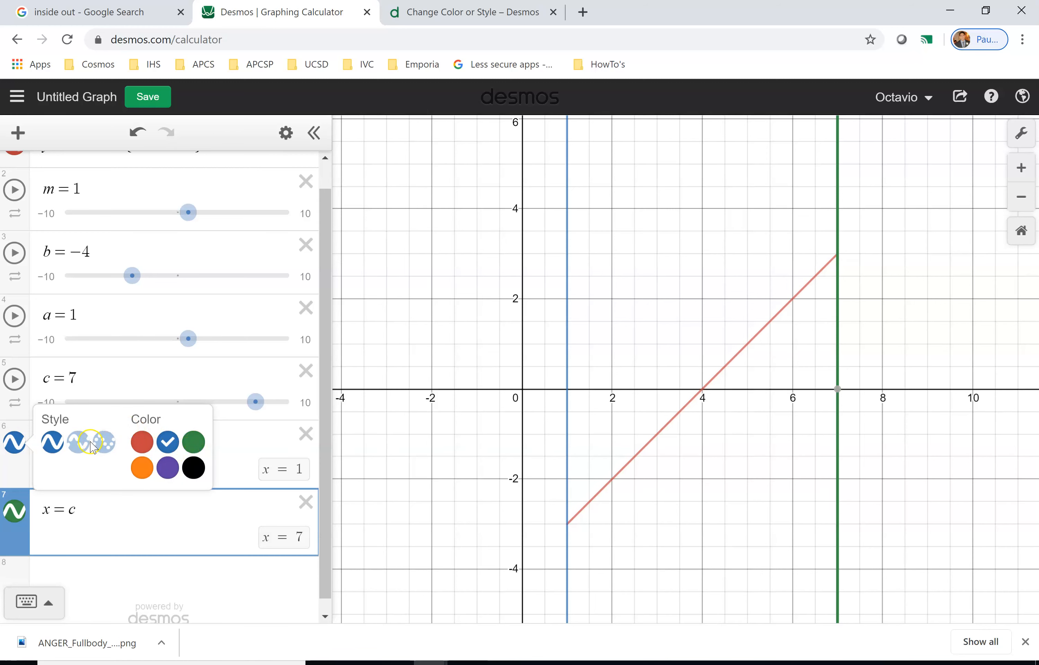
left_click(79, 450)
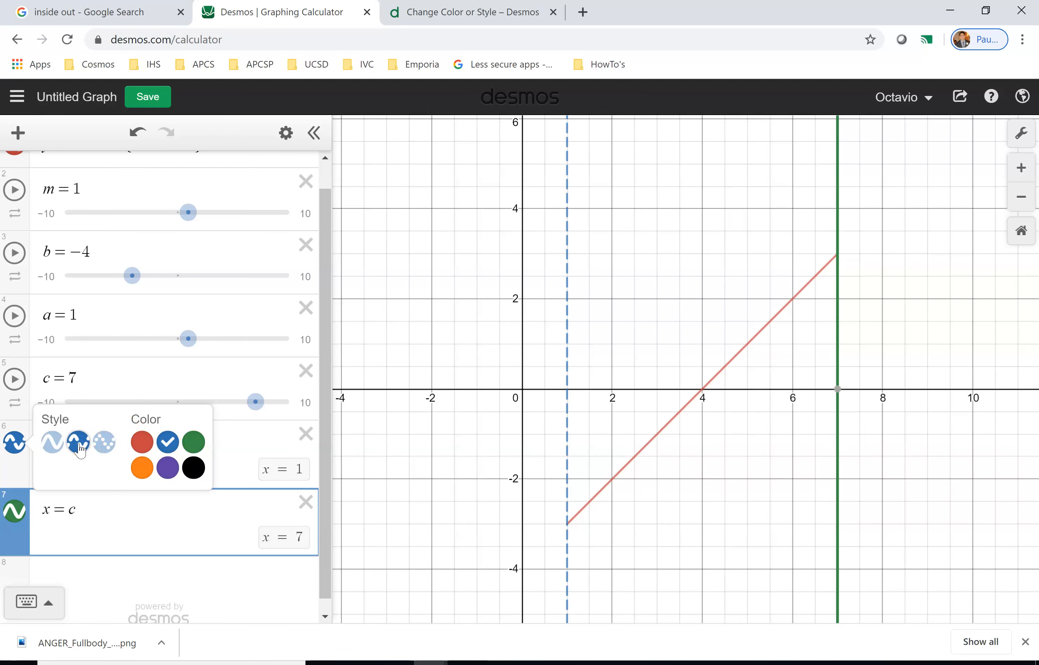
left_click(20, 518)
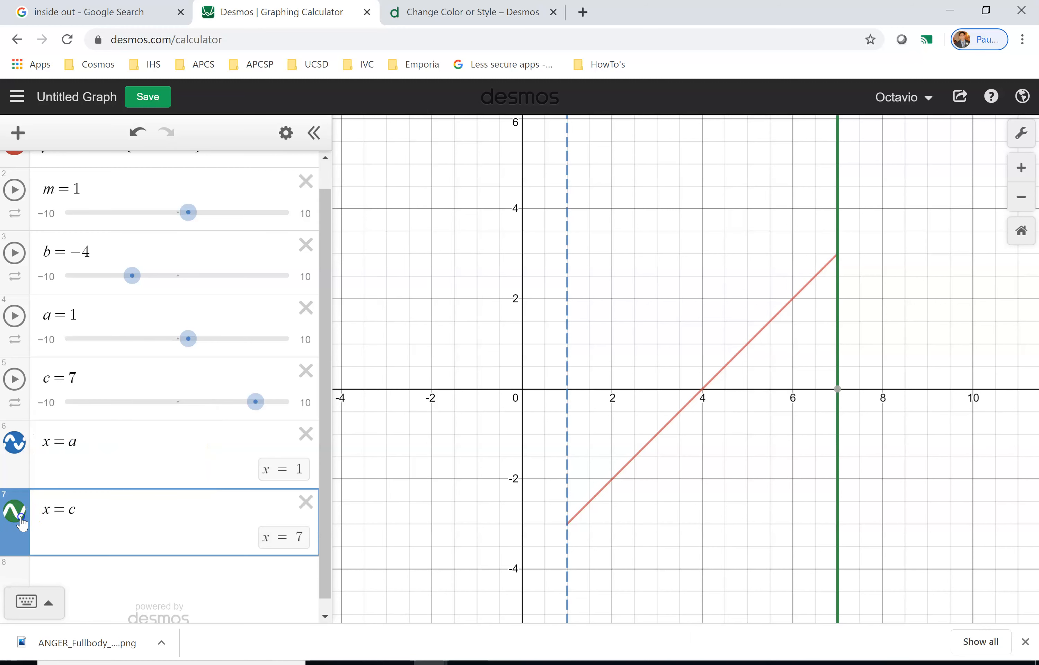
left_click(20, 519)
left_click(75, 515)
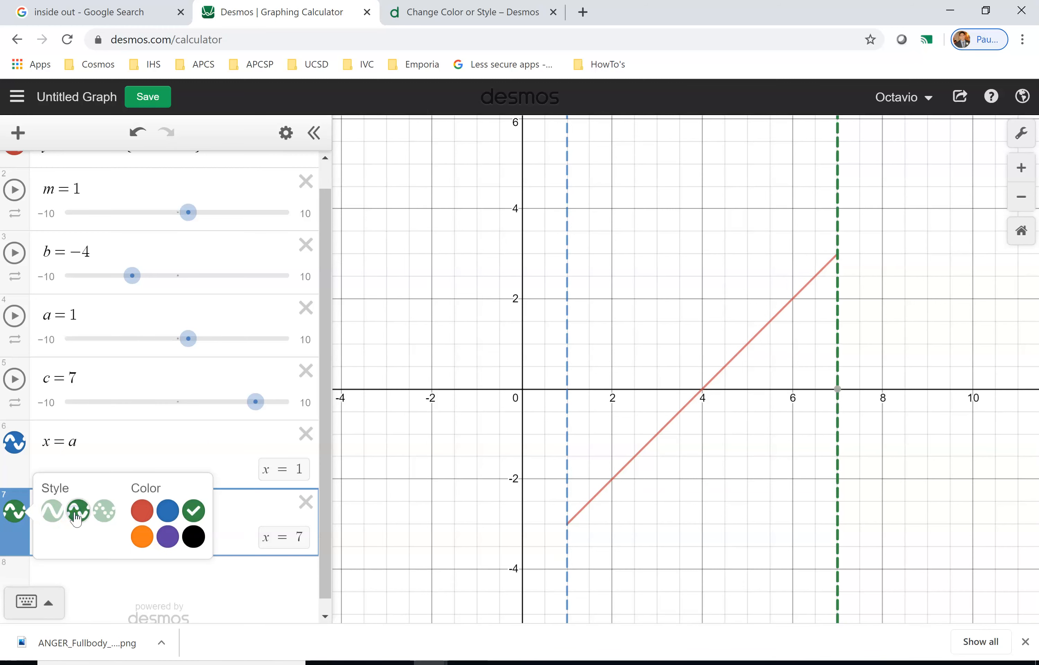
left_click(190, 593)
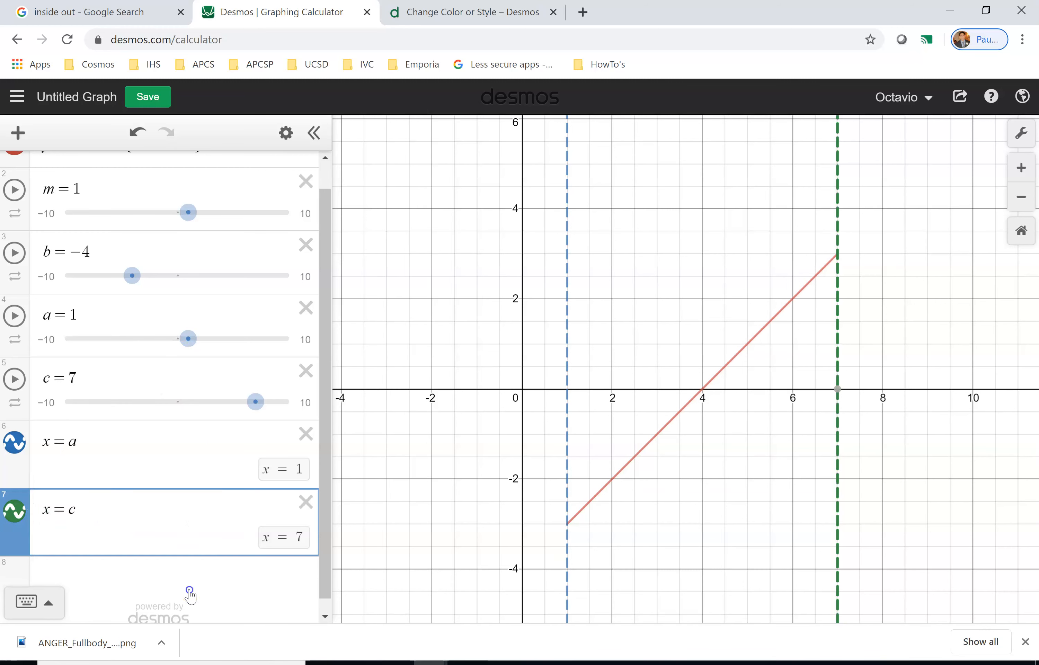
Examine the domain restriction a < x < c in the line's equation by highlighting its parts.
type("a")
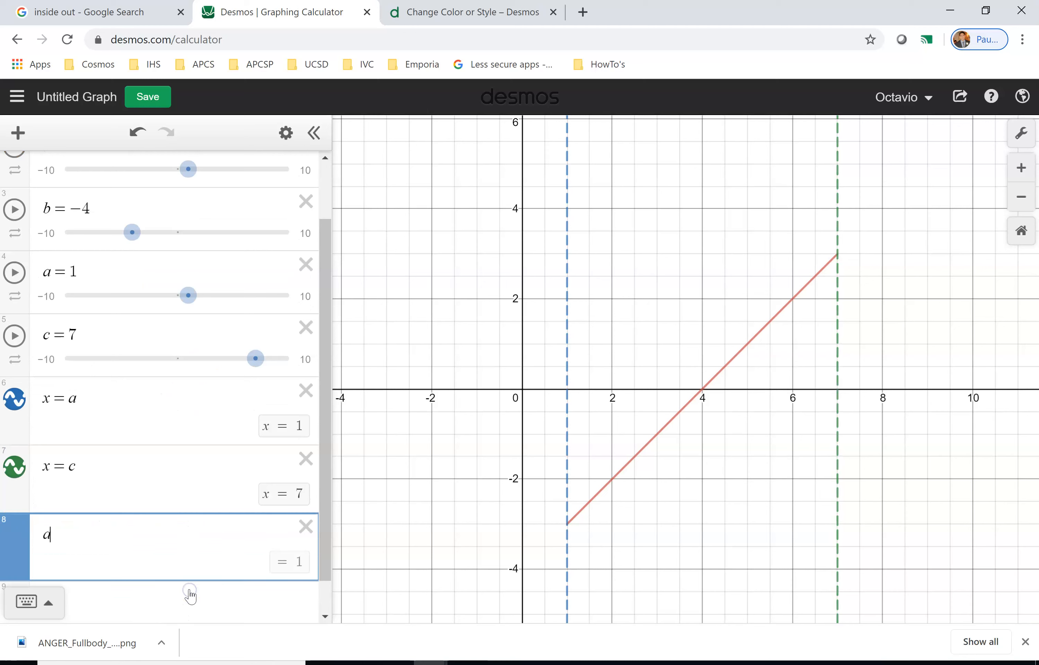
left_click(307, 528)
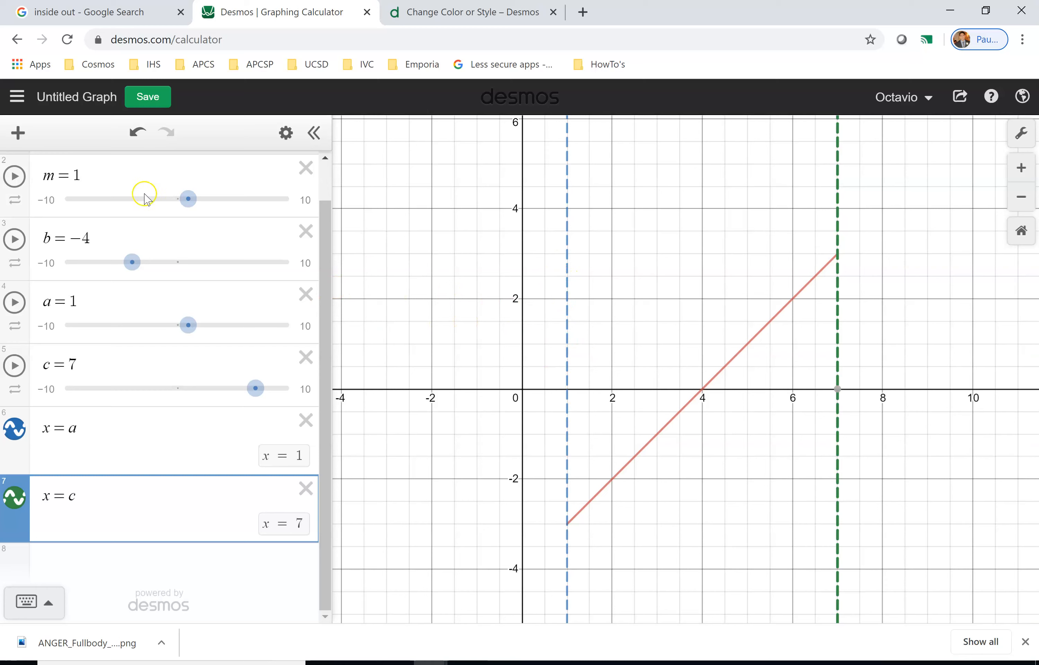
scroll(119, 246, "up", 1)
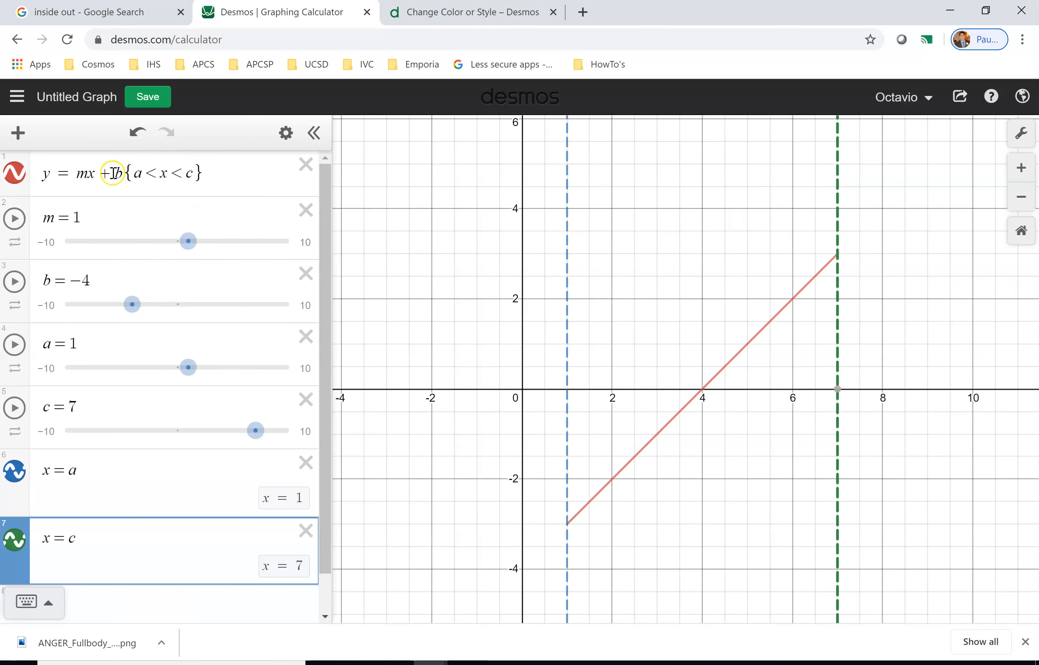
left_click_drag(122, 174, 72, 176)
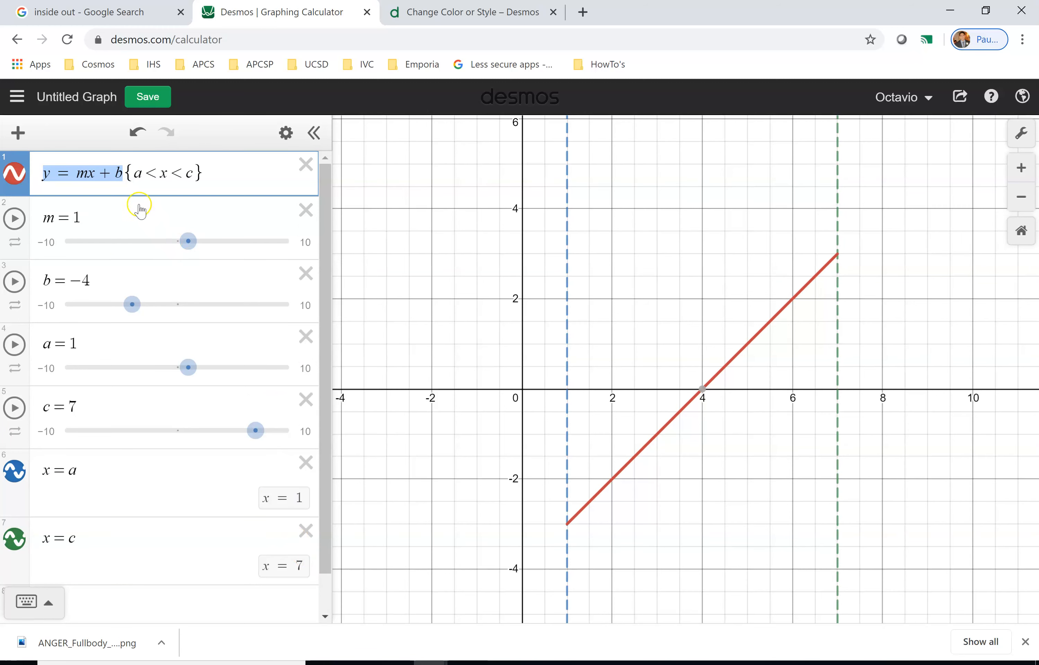
left_click_drag(121, 174, 144, 173)
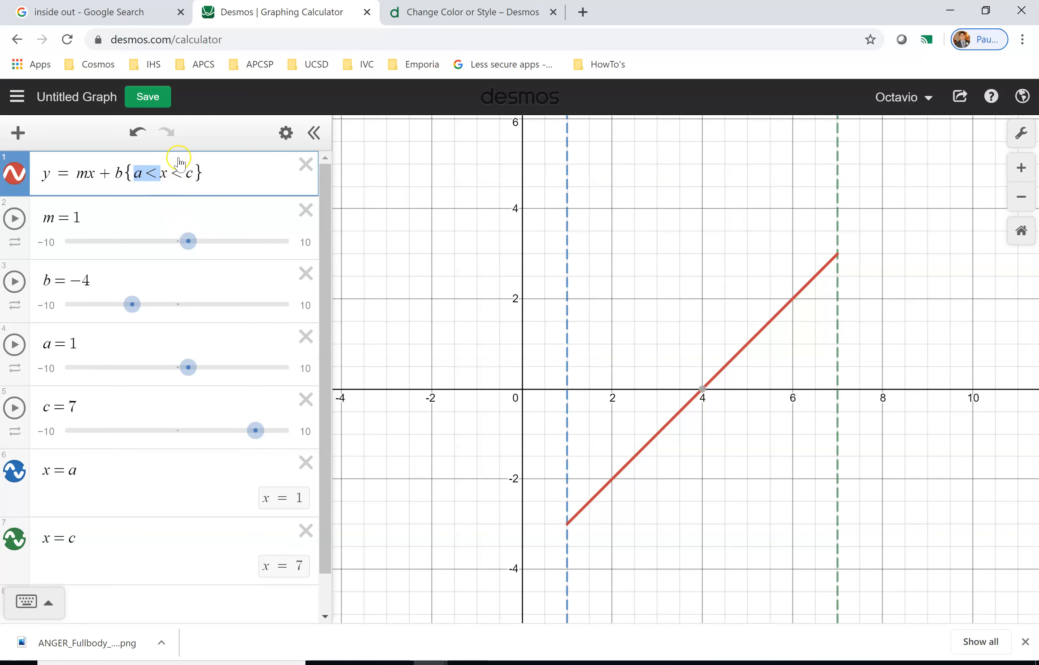
left_click(135, 174)
left_click_drag(152, 176, 166, 176)
left_click_drag(166, 175, 162, 174)
left_click(163, 176)
left_click_drag(163, 176, 197, 178)
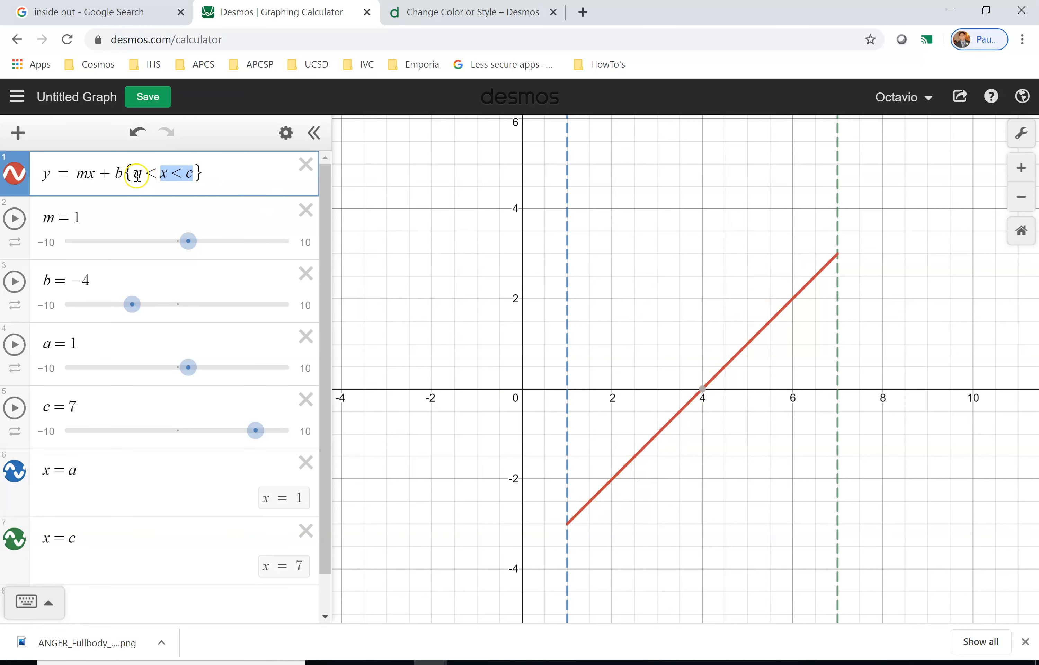
left_click_drag(135, 174, 195, 170)
mouse_move(141, 175)
left_mouse_down()
mouse_move(190, 174)
mouse_move(131, 180)
left_mouse_up()
left_click_drag(144, 176, 186, 175)
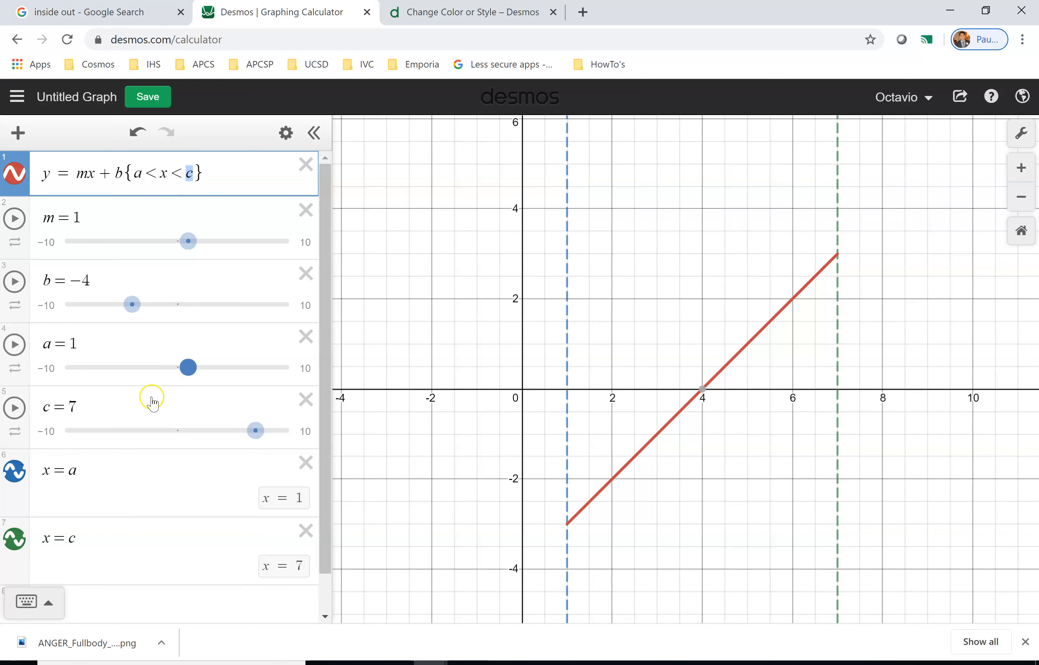
Drag the a slider to 7.6, beyond the c endpoint.
left_click(187, 370)
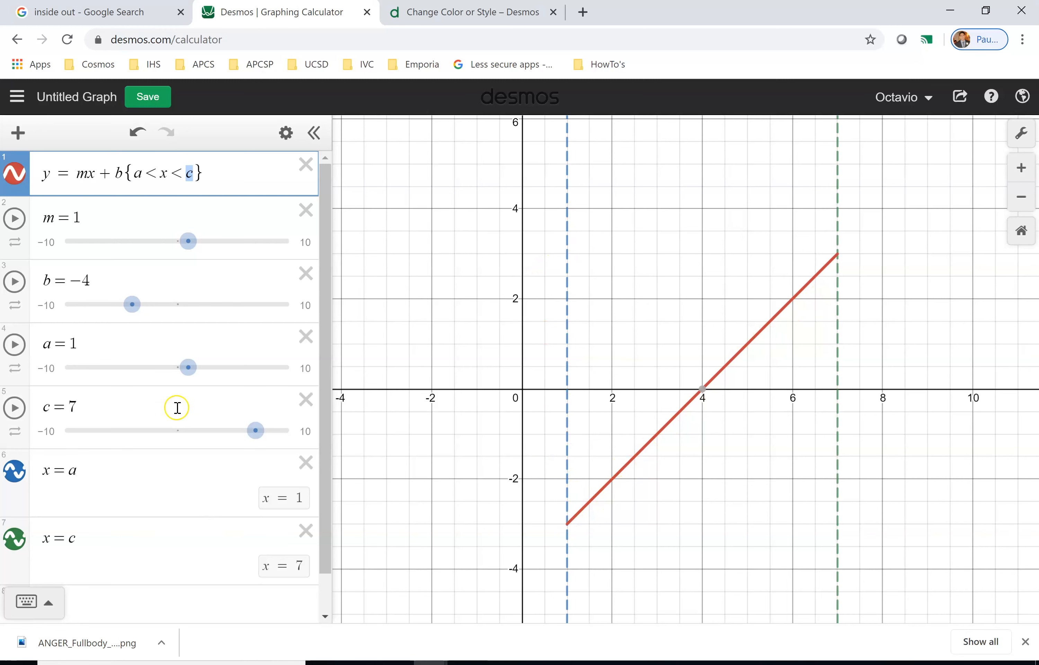
mouse_move(185, 371)
left_mouse_down()
mouse_move(156, 373)
mouse_move(211, 374)
mouse_move(193, 374)
left_mouse_up()
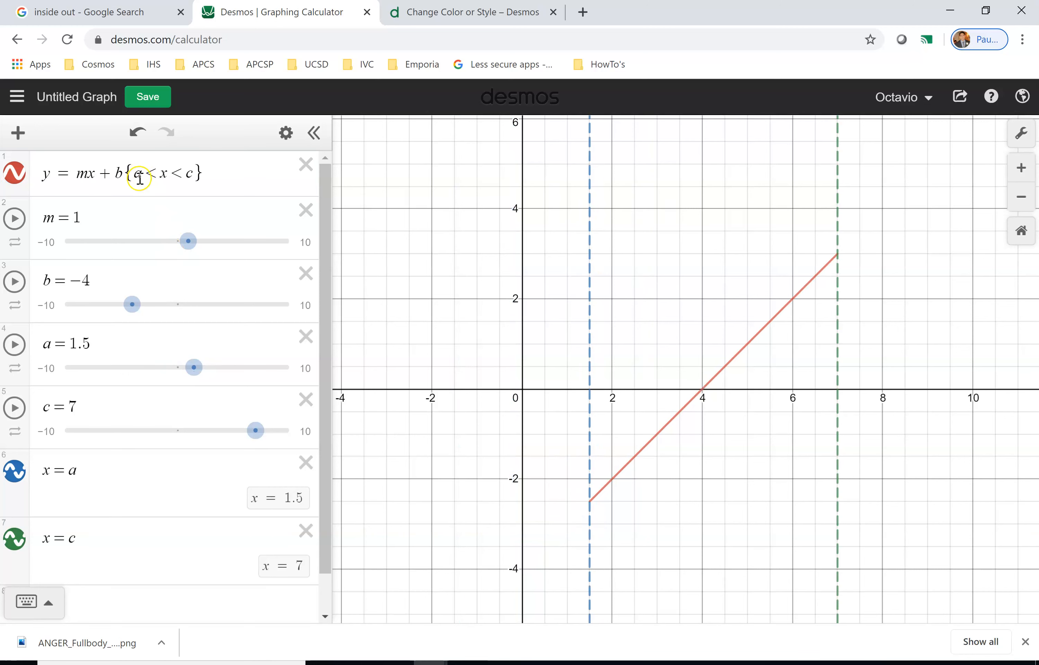
double_click(138, 175)
left_click_drag(194, 367, 265, 372)
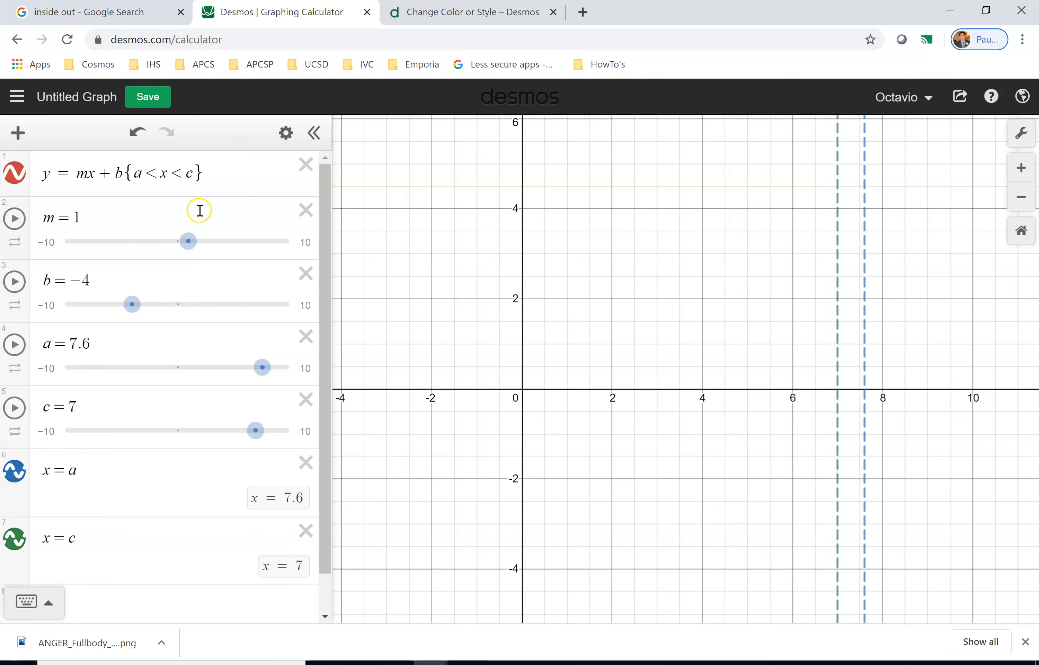
left_click_drag(71, 345, 95, 345)
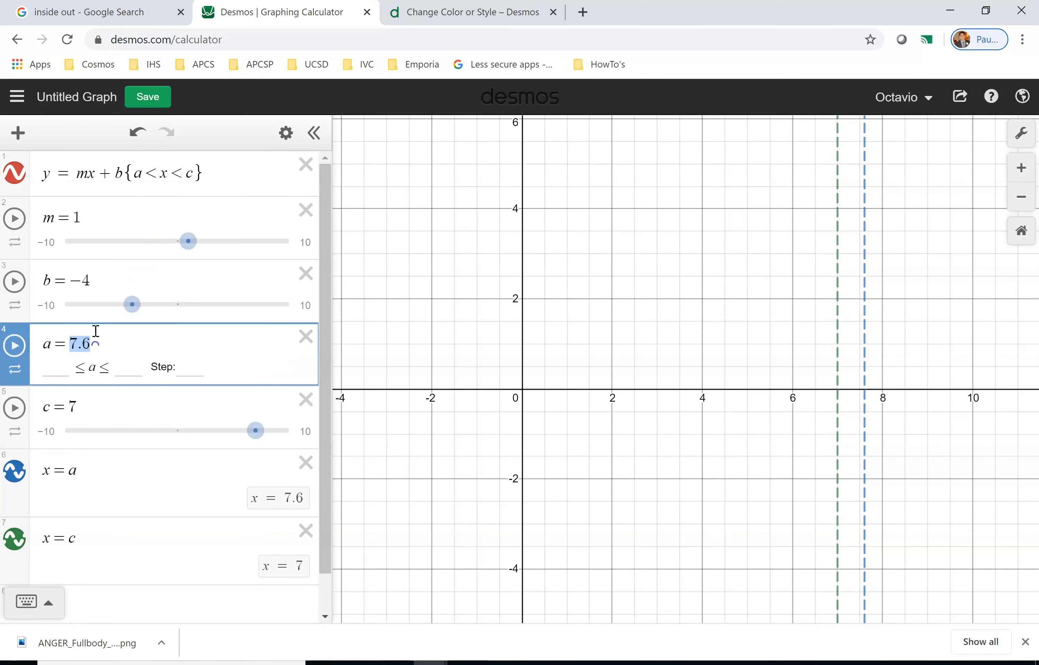
Highlight the a and c endpoints in the equation's restriction and the c slider value.
double_click(140, 175)
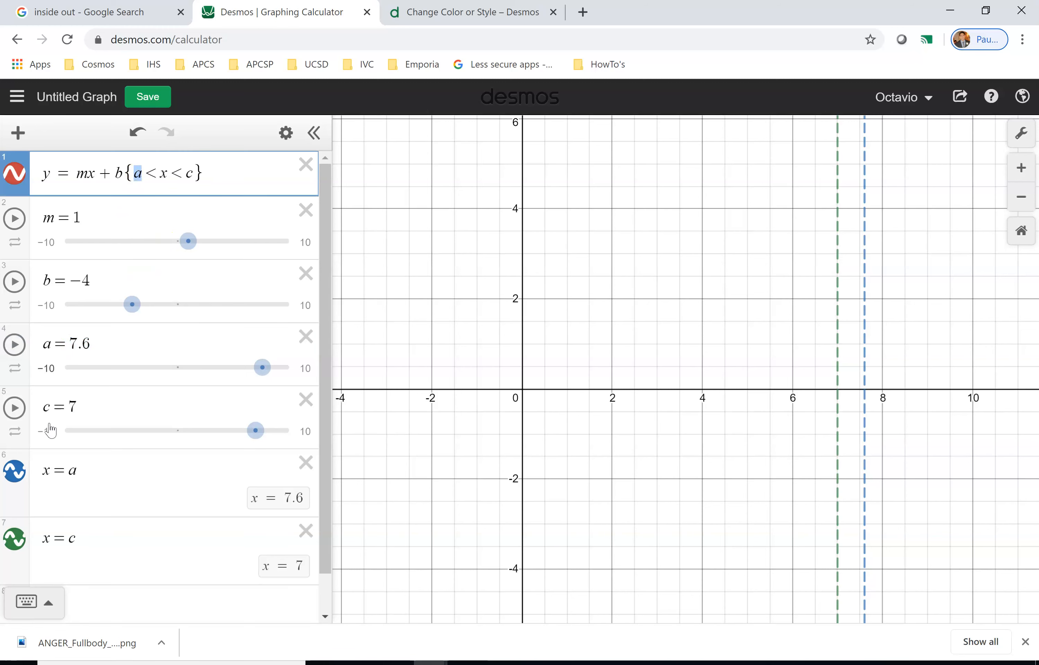
double_click(72, 407)
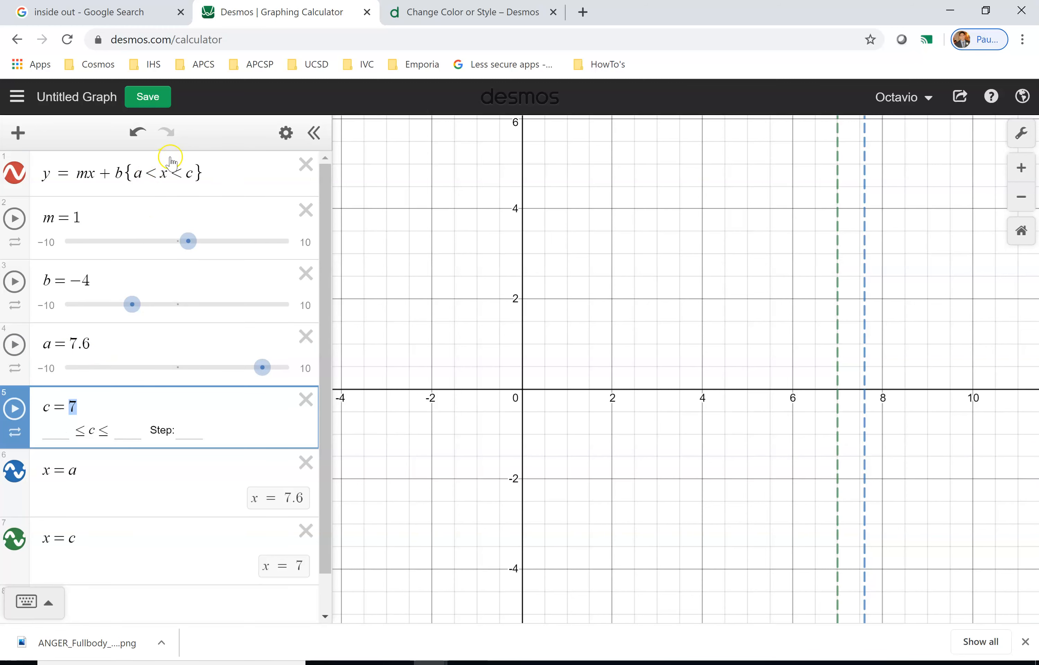
left_click(185, 173)
left_click_drag(193, 174, 137, 181)
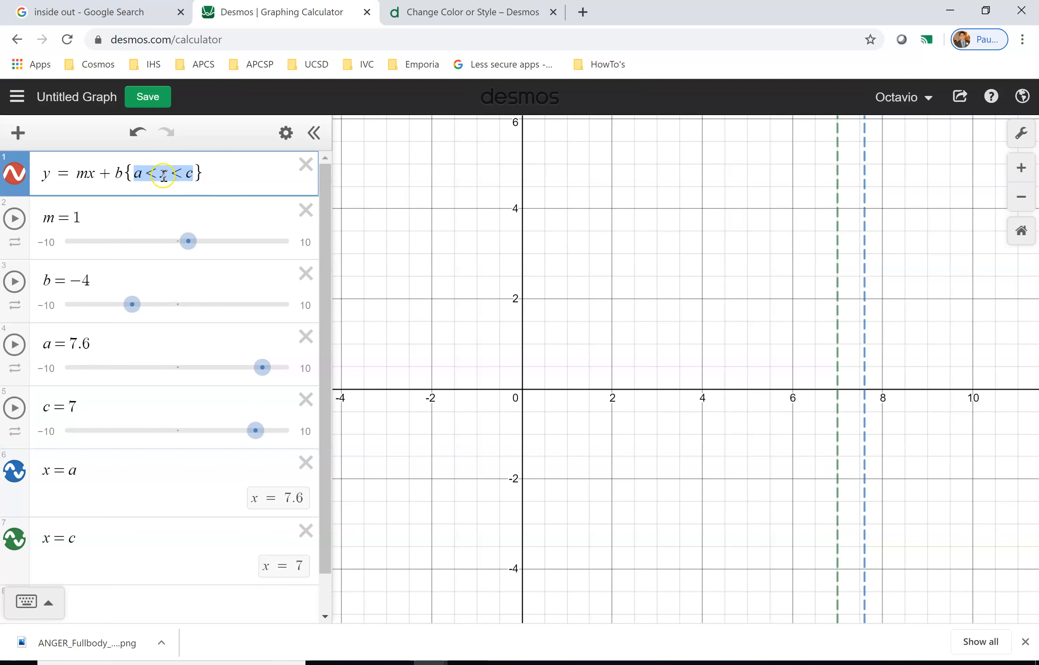
left_click(139, 176)
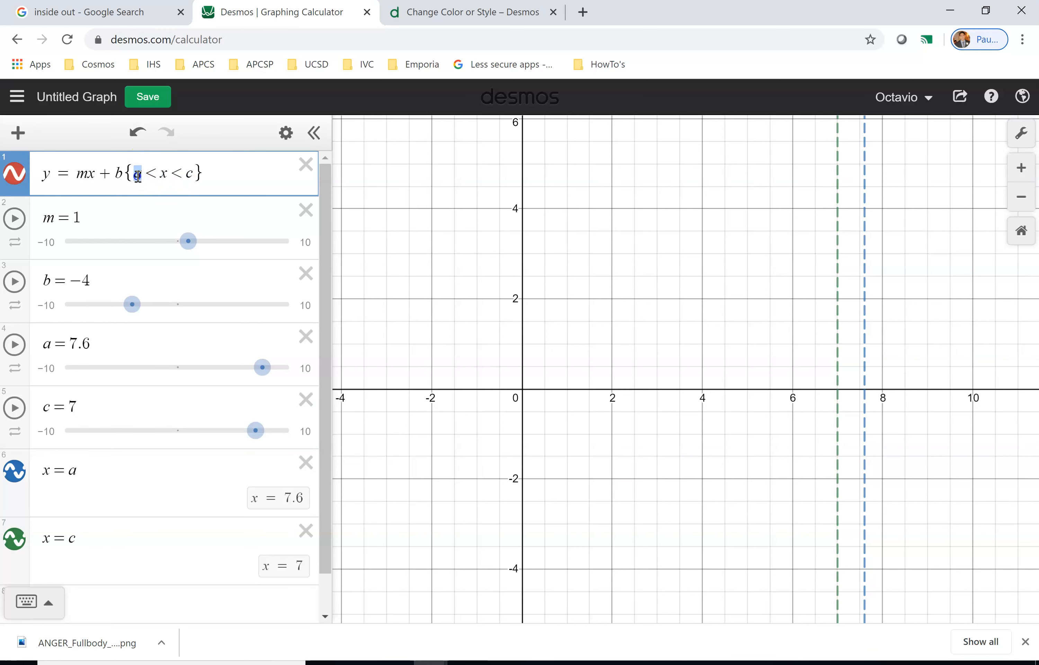
double_click(191, 175)
Set the a slider to 2.9 and the c slider to 8.5.
left_click_drag(261, 367, 209, 374)
mouse_move(257, 431)
left_mouse_down()
mouse_move(236, 432)
mouse_move(268, 426)
mouse_move(232, 430)
mouse_move(272, 430)
left_mouse_up()
left_click(178, 179)
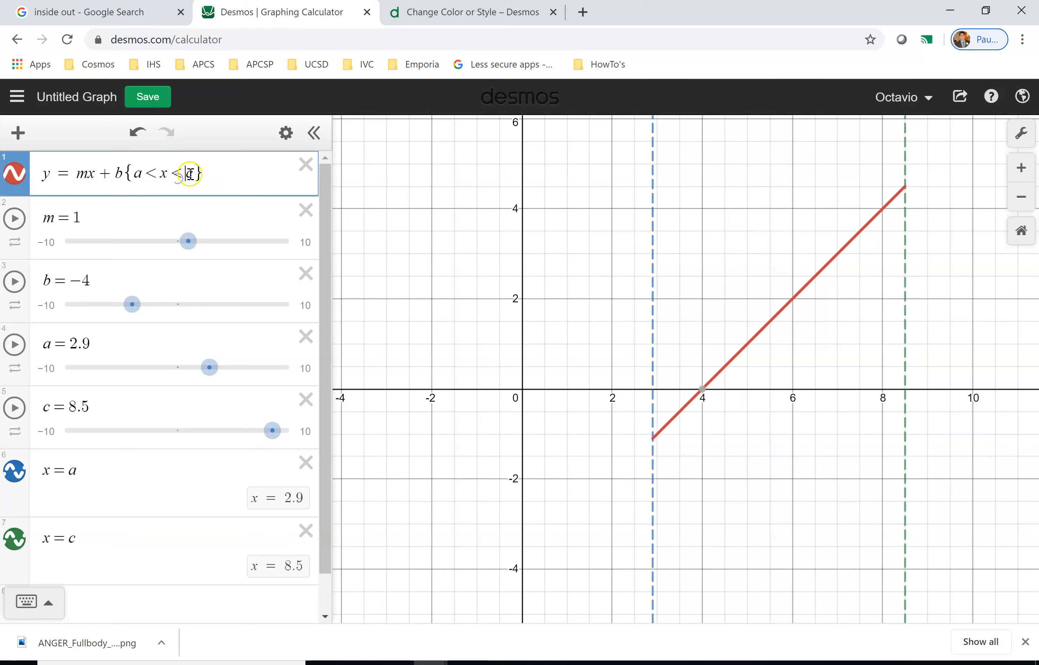
Set the slope m to 0.8 and the intercept b to -3 with their sliders.
double_click(138, 174)
mouse_move(191, 243)
left_mouse_down()
mouse_move(174, 252)
mouse_move(202, 251)
mouse_move(172, 246)
mouse_move(199, 242)
mouse_move(185, 252)
left_mouse_up()
left_click(83, 221)
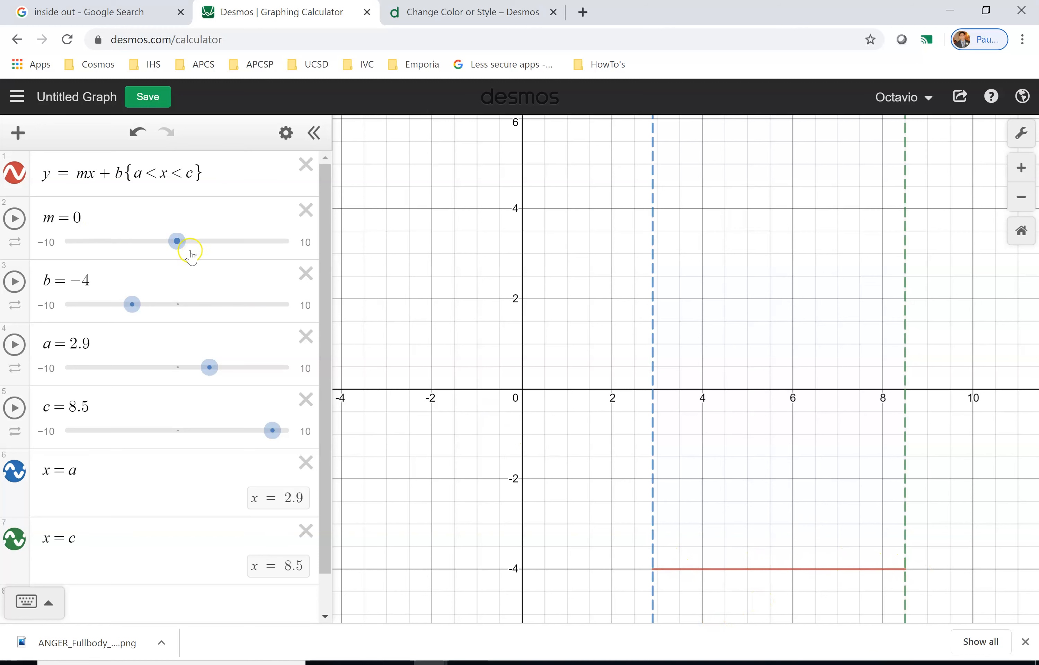
mouse_move(179, 252)
left_mouse_down()
mouse_move(195, 253)
mouse_move(190, 258)
left_mouse_up()
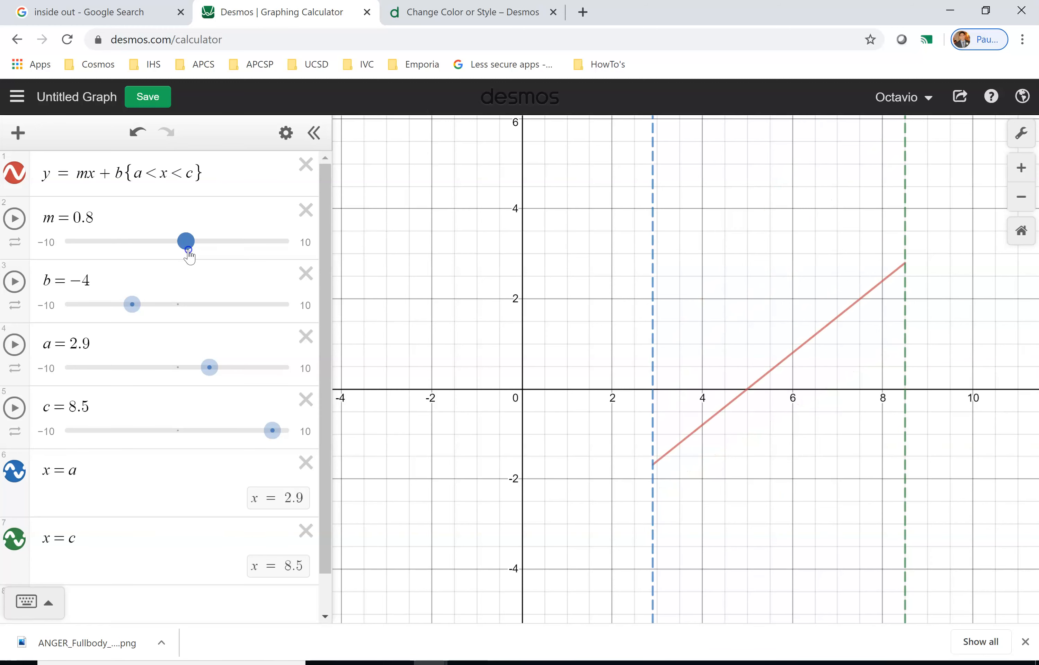
left_click_drag(132, 304, 99, 325)
left_click_drag(110, 318, 146, 326)
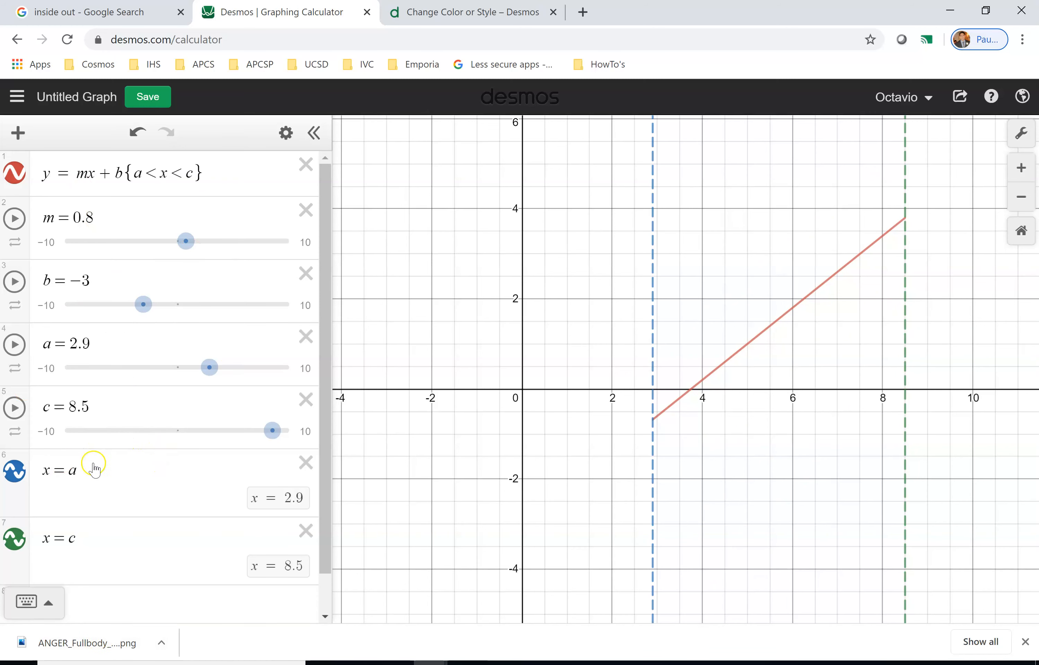
Add the horizontal line y = 4 in a new expression line and color it purple.
scroll(47, 514, "down", 1)
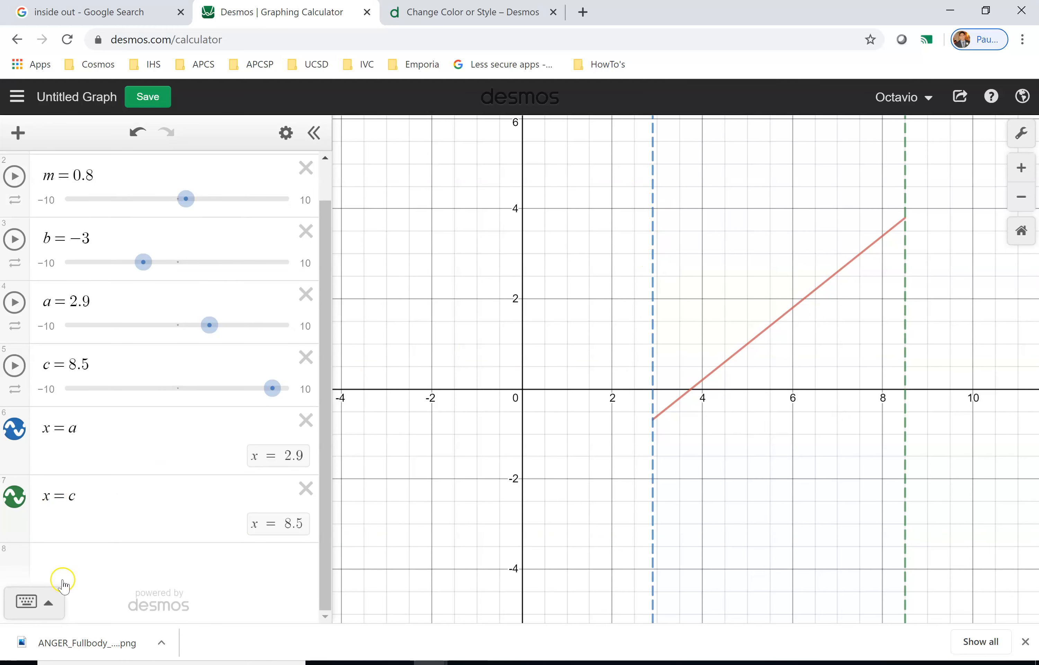
left_click(68, 560)
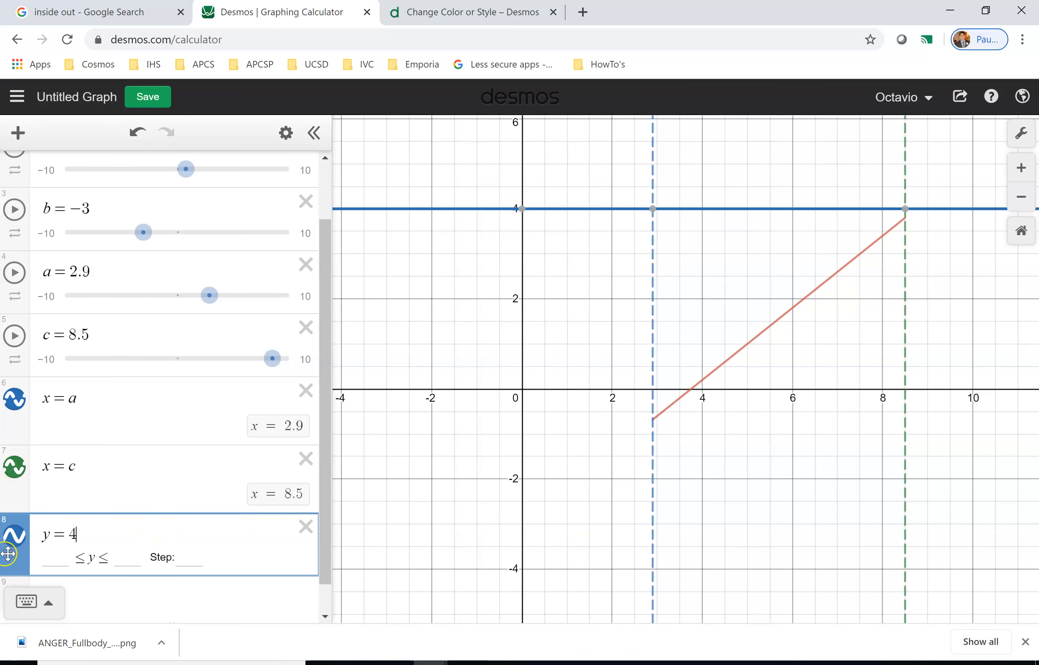
left_click(13, 543)
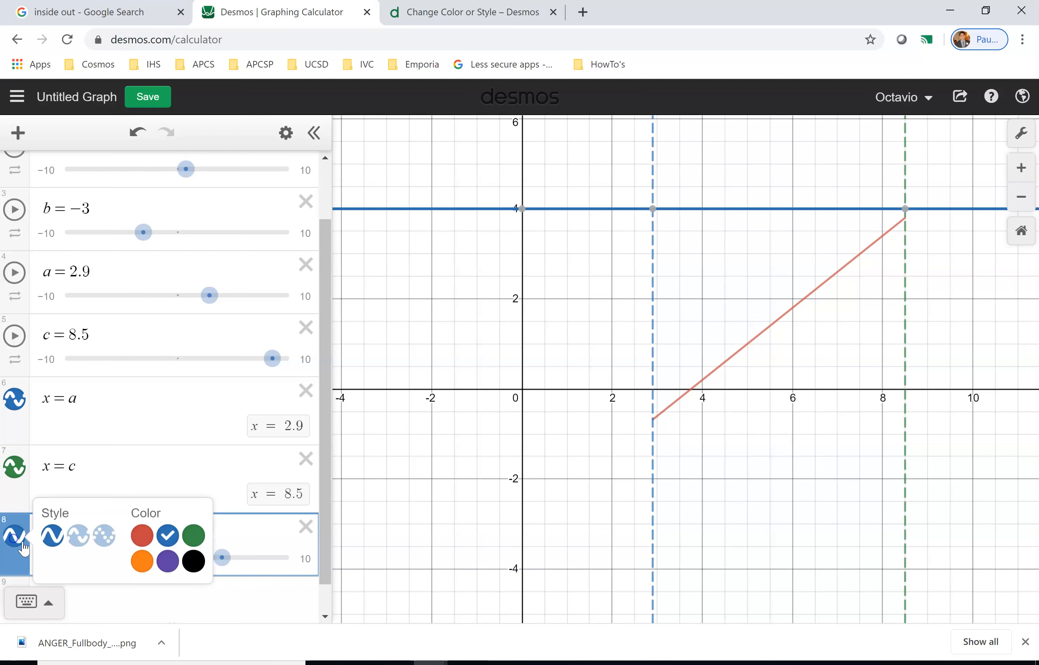
left_click(171, 562)
left_click(124, 611)
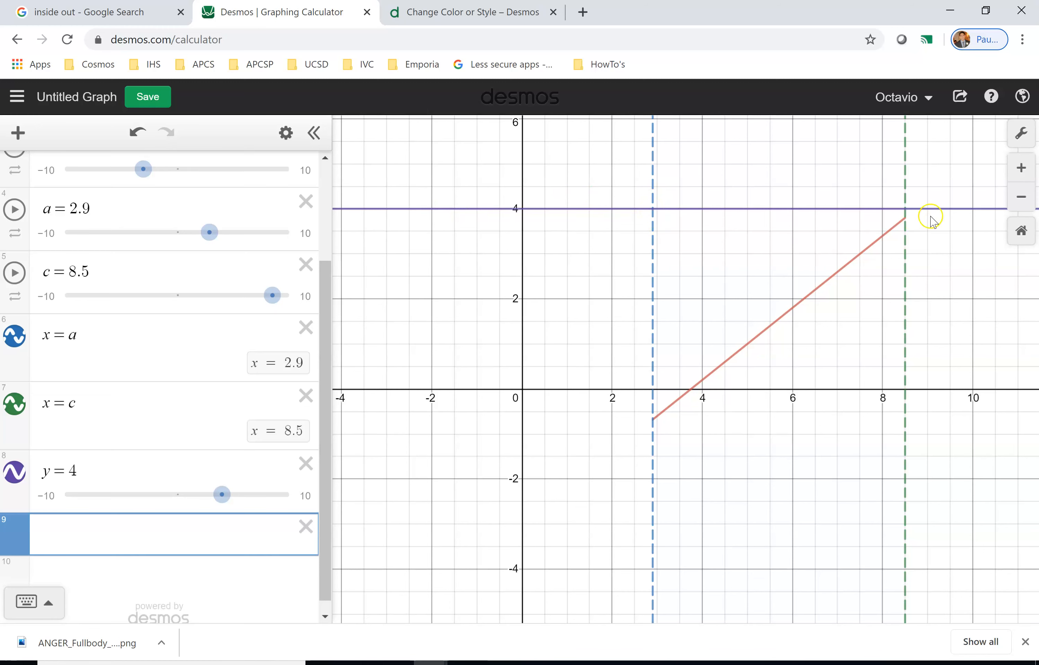
Restrict the horizontal line y = 4 to the domain 2.9 < x < 8.5.
left_click(643, 203)
left_click(905, 211)
left_click(96, 465)
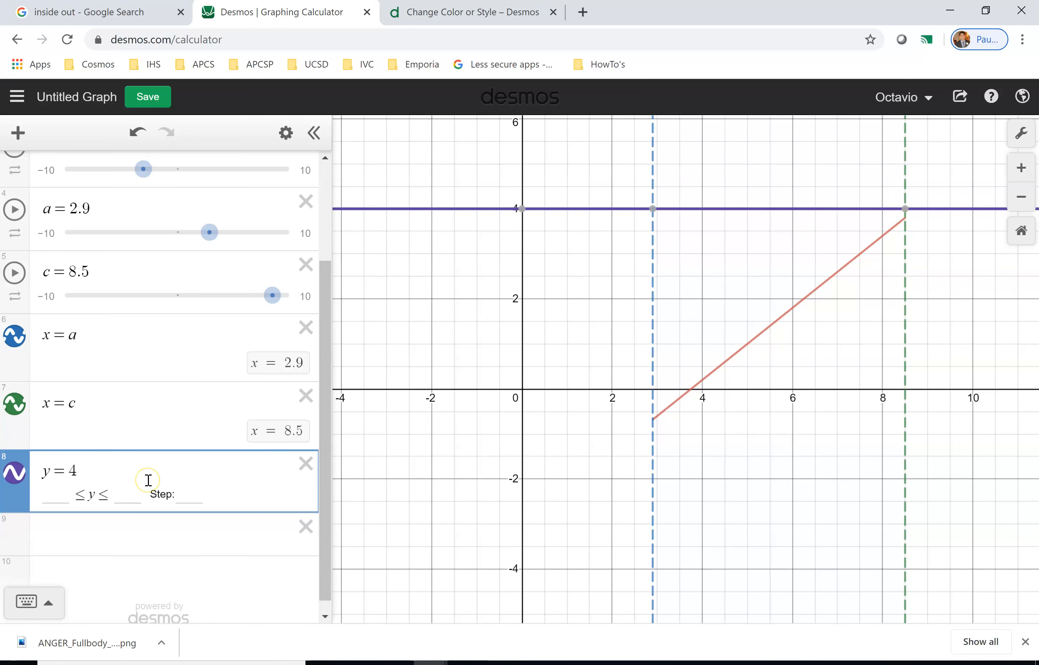
type("{")
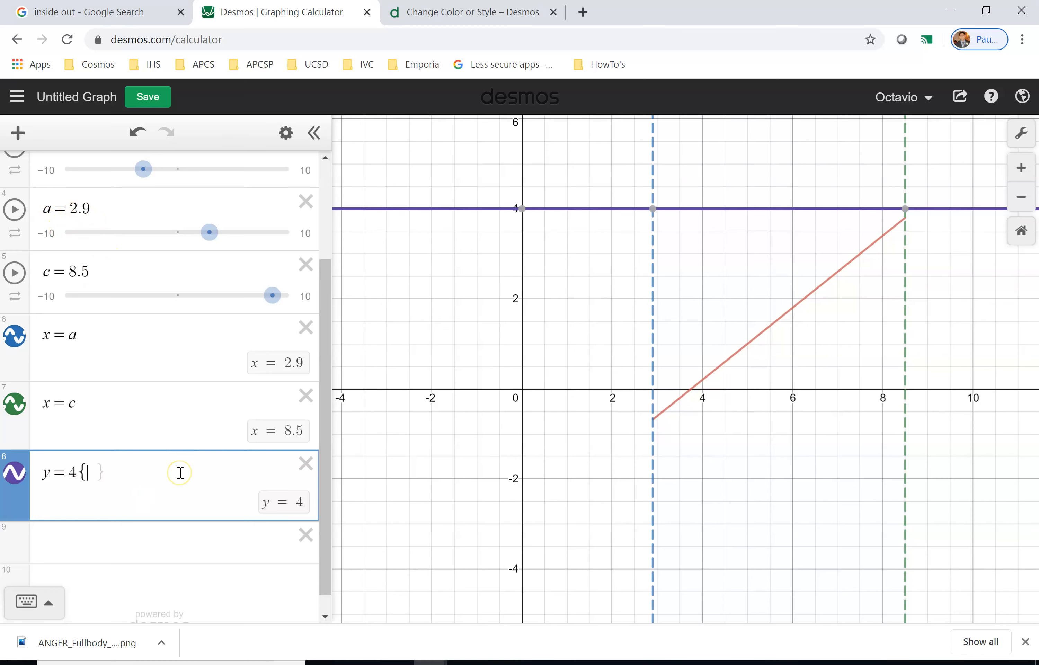
type("2.9<x<")
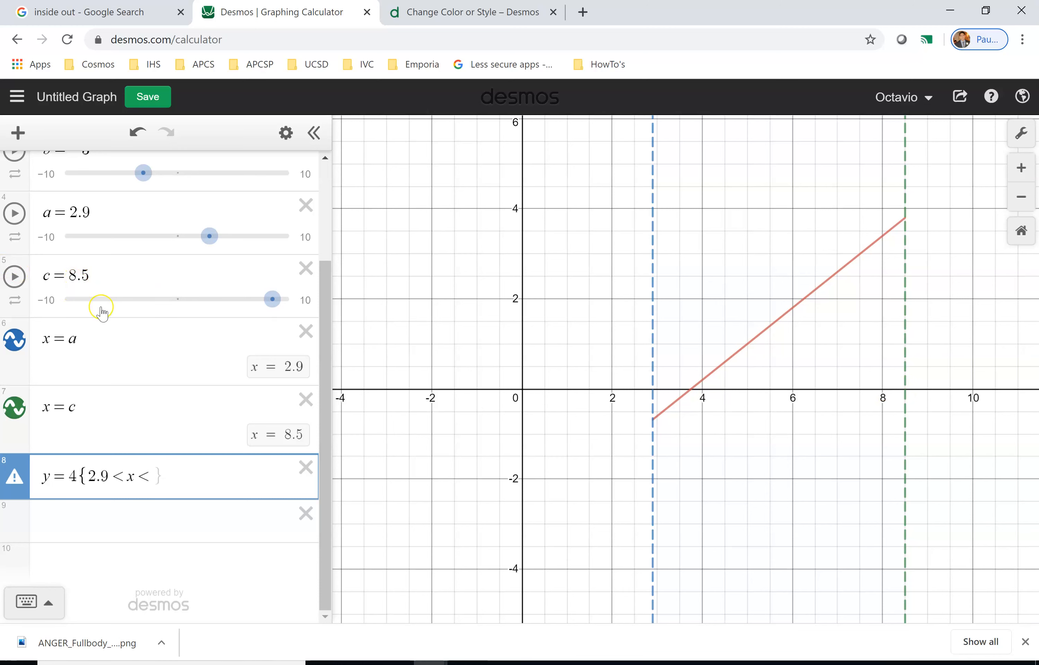
type("8.4")
key("BackSpace")
type("5")
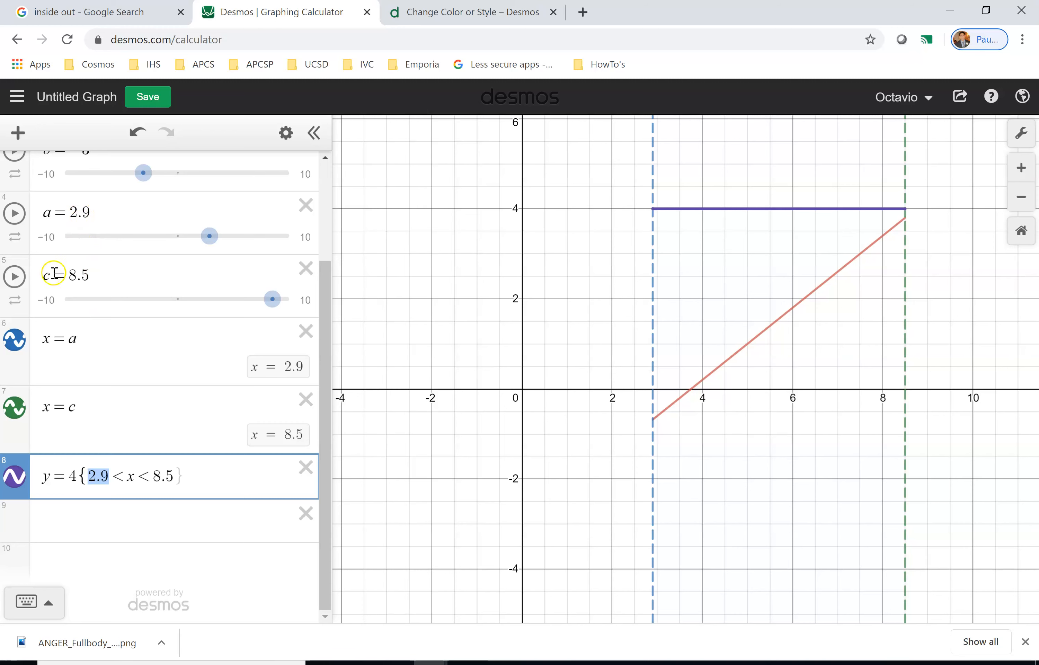
Replace the horizontal line's restriction endpoints with the slider variables a and c.
type("a")
left_click_drag(139, 475, 158, 477)
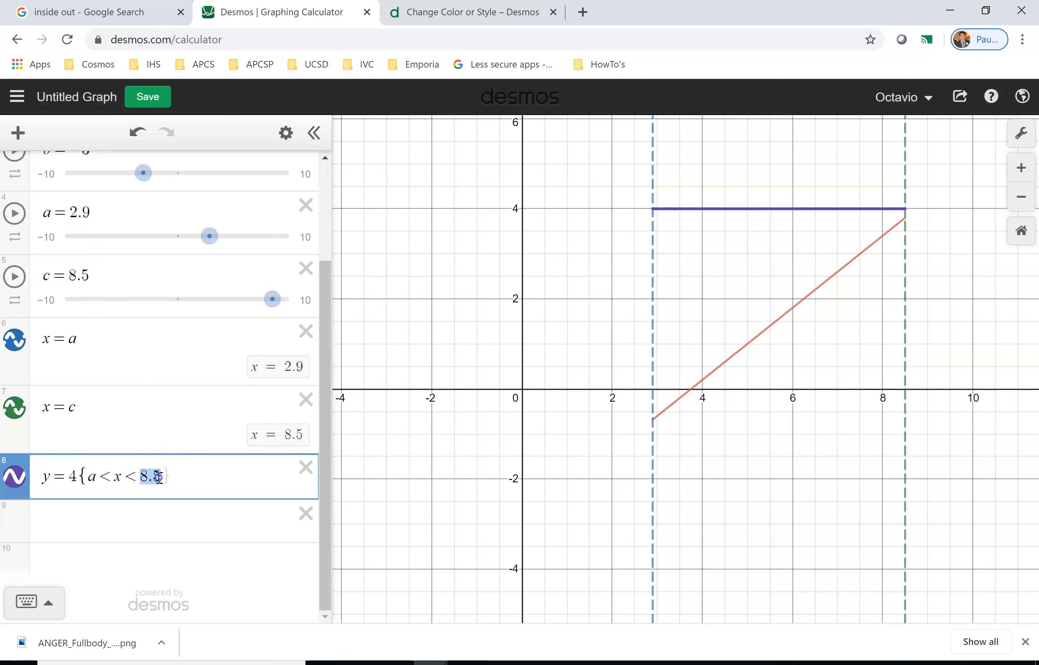
type("c")
Set the a slider to 0.5 so the bounded horizontal line follows the left boundary.
left_click_drag(209, 236, 181, 248)
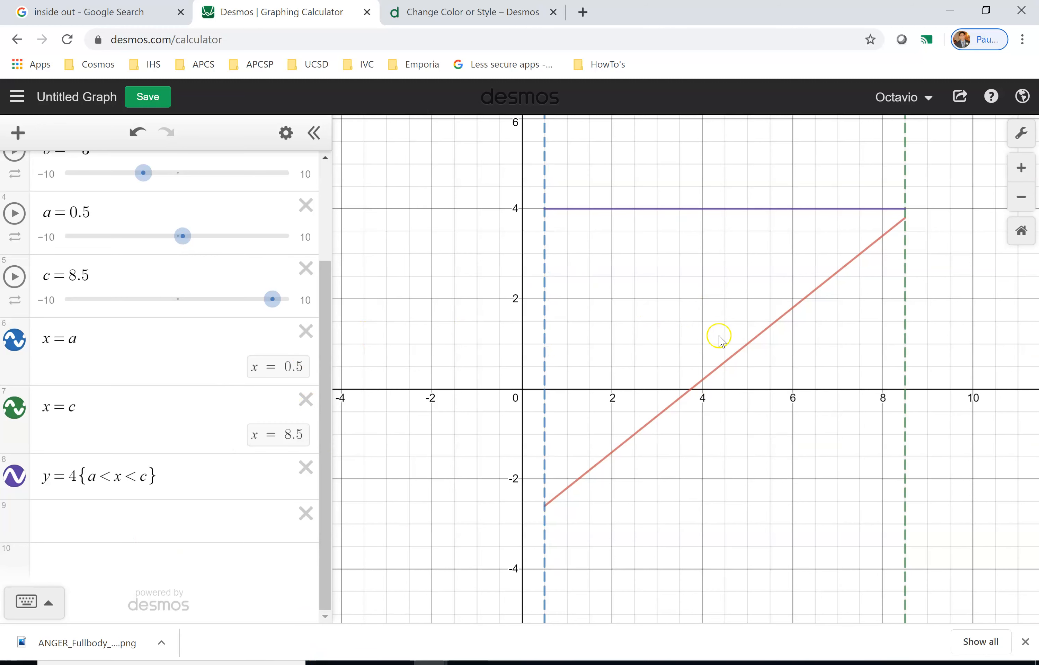
left_click_drag(79, 345, 40, 350)
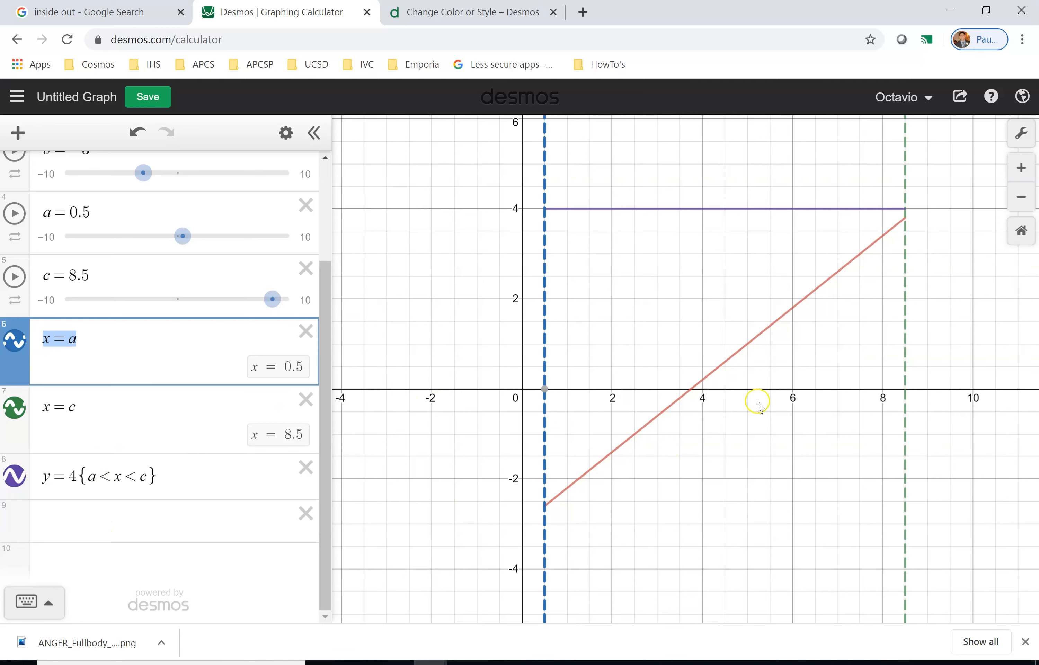
left_click(795, 393)
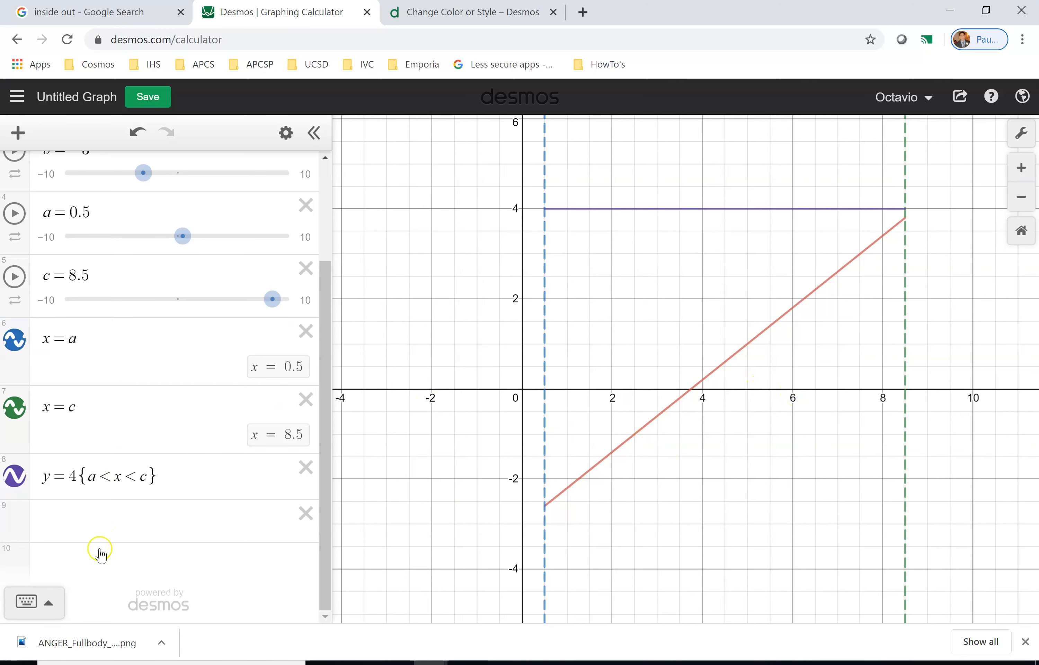
Add the vertical line x = 6 in a new expression line and color it orange.
left_click(79, 513)
type("x")
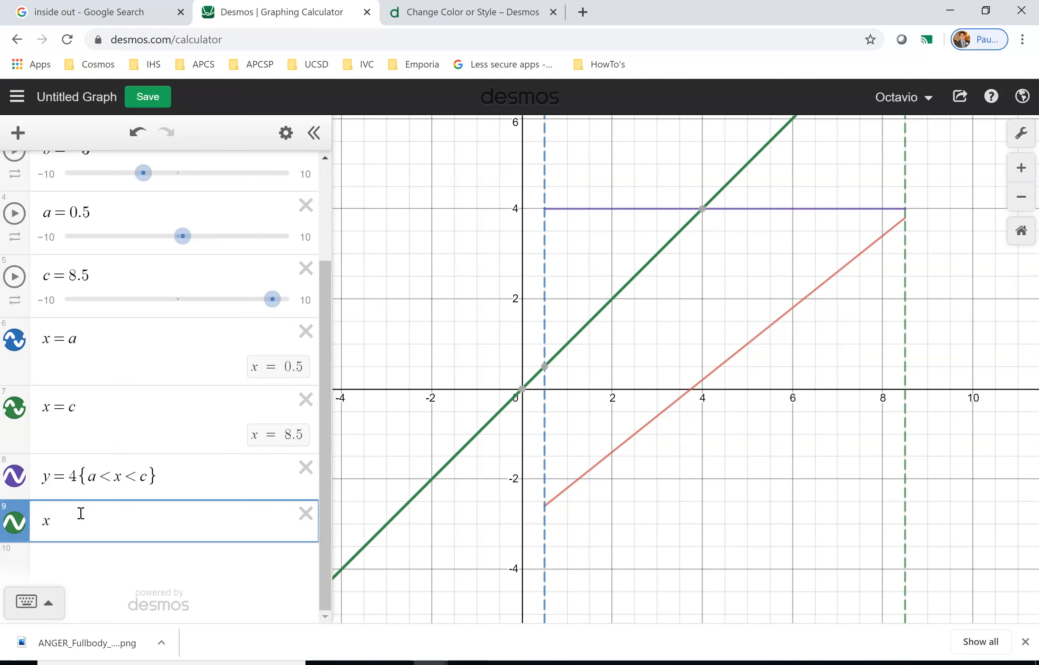
type("=6")
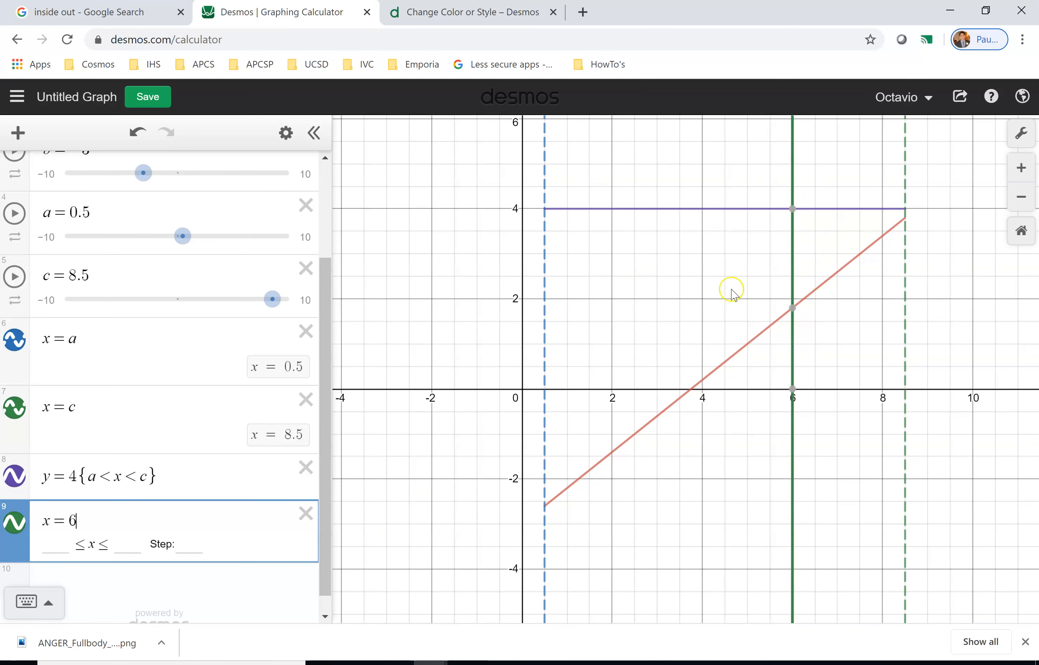
left_click(13, 534)
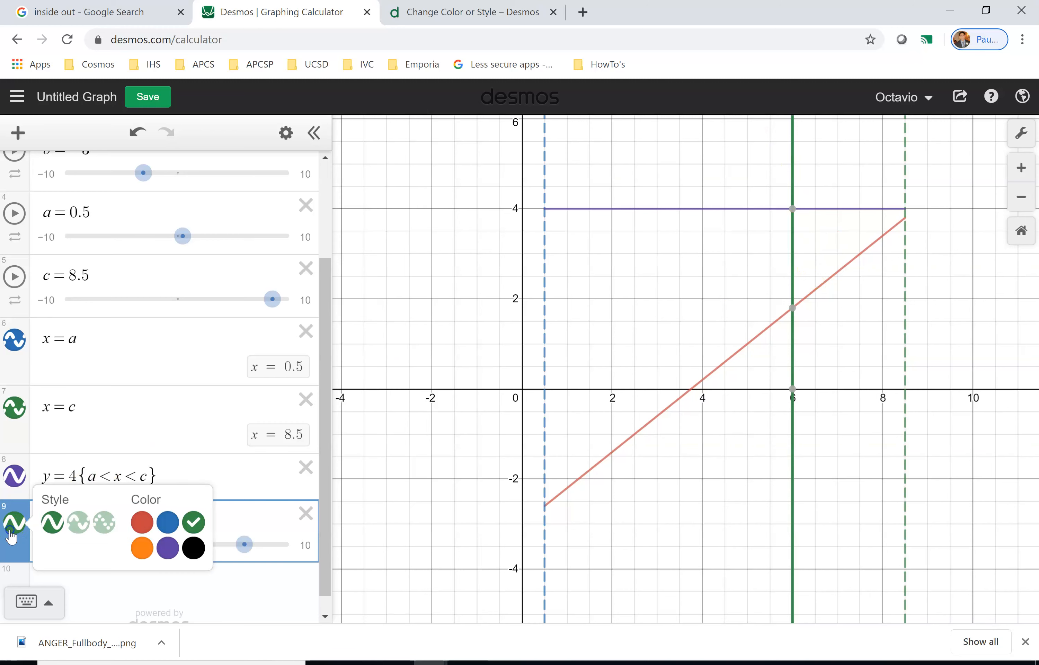
left_click(139, 552)
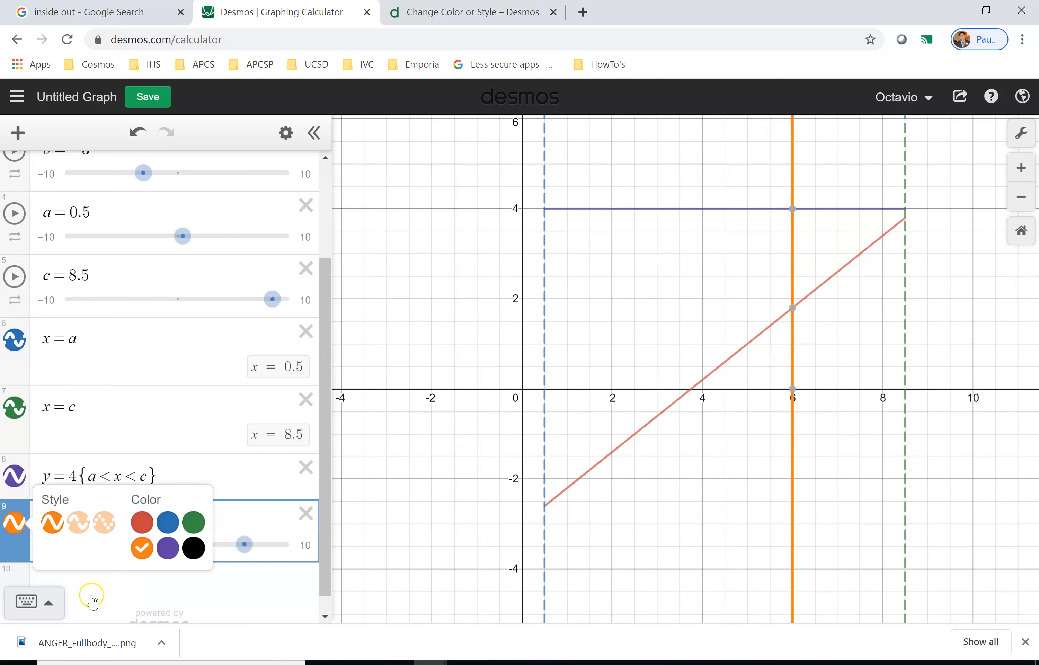
left_click(111, 581)
left_click(121, 589)
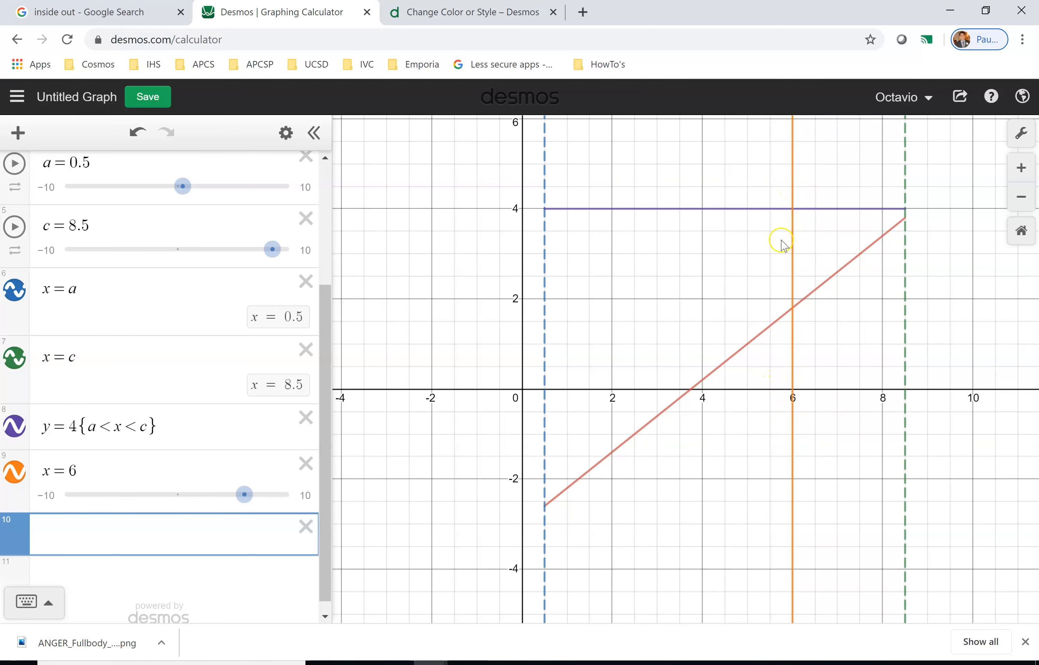
Restrict the vertical line x = 6 to 2 < y < 5.
left_click(107, 469)
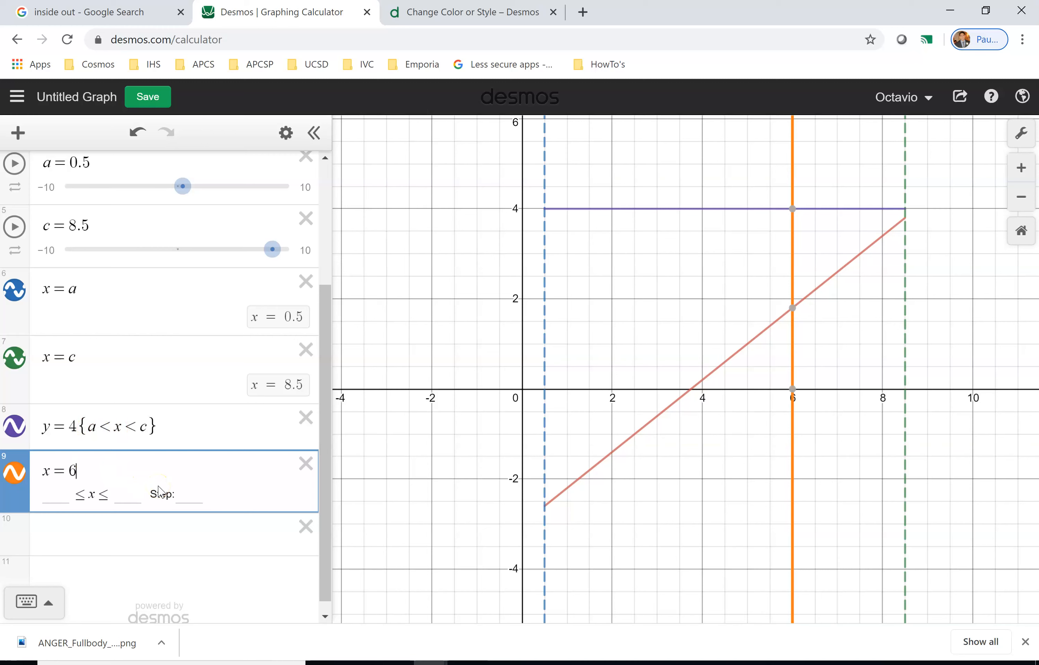
type("{")
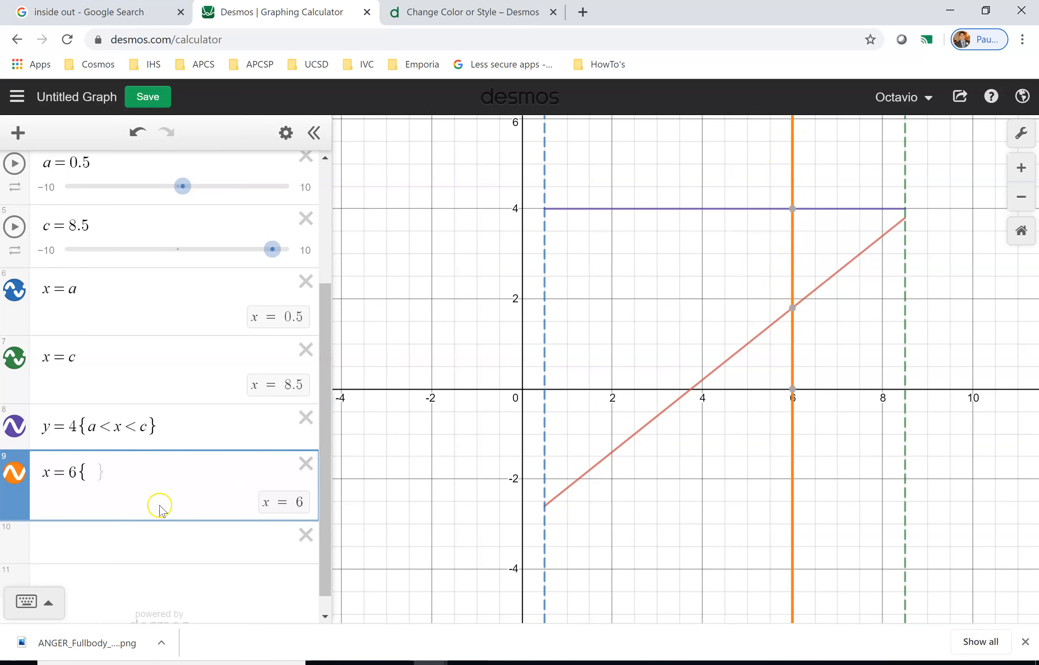
type("2")
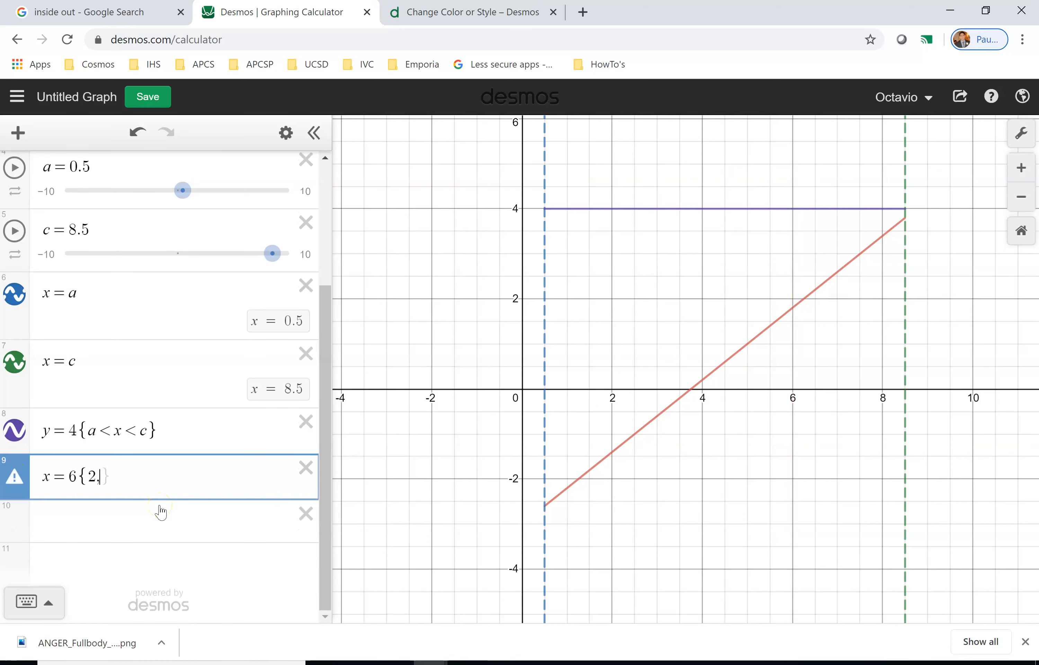
type("<y<5")
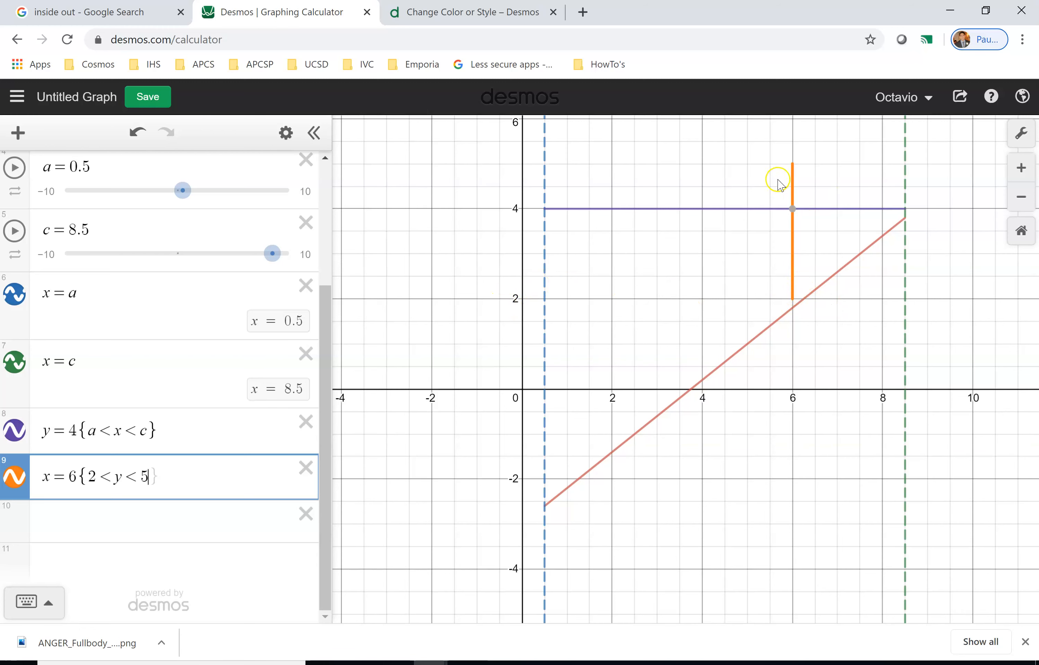
Highlight the vertical line's restriction and the whole x = 6 expression.
left_click_drag(176, 476, 109, 479)
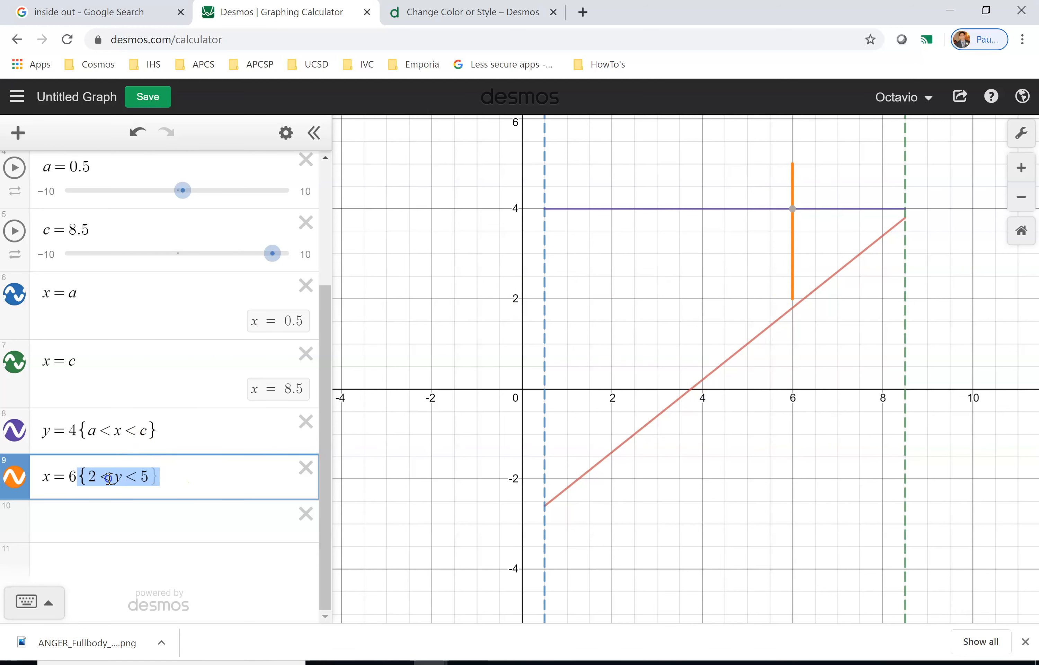
left_click(164, 430)
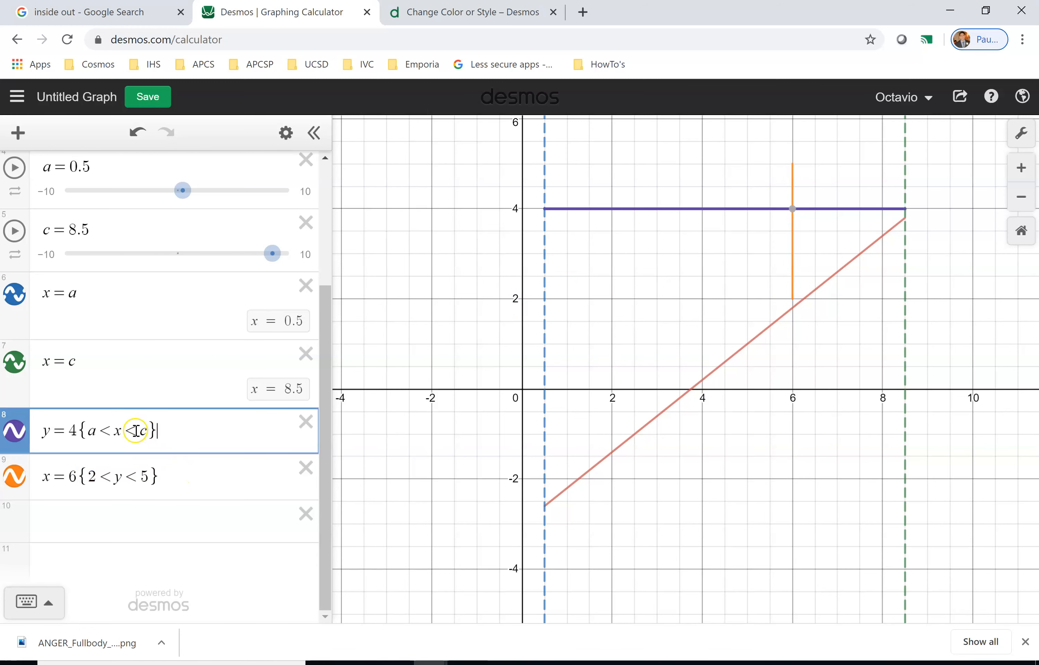
double_click(117, 478)
left_click_drag(157, 479, 13, 480)
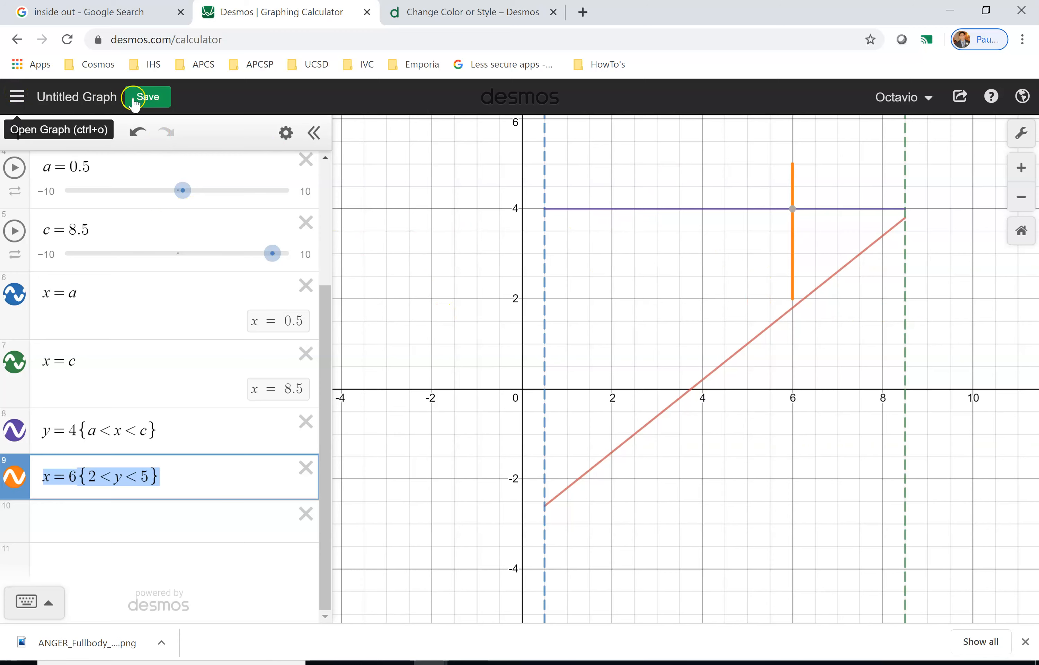
Save the graph with the title Slope & Domain.
left_click(83, 98)
left_click(508, 217)
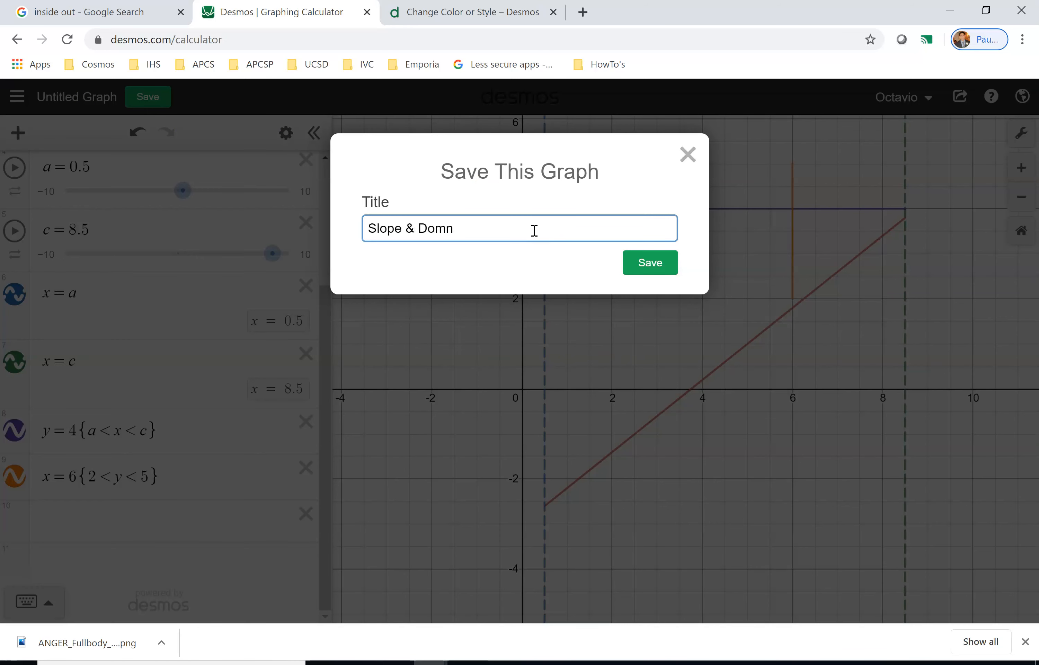
left_click(666, 265)
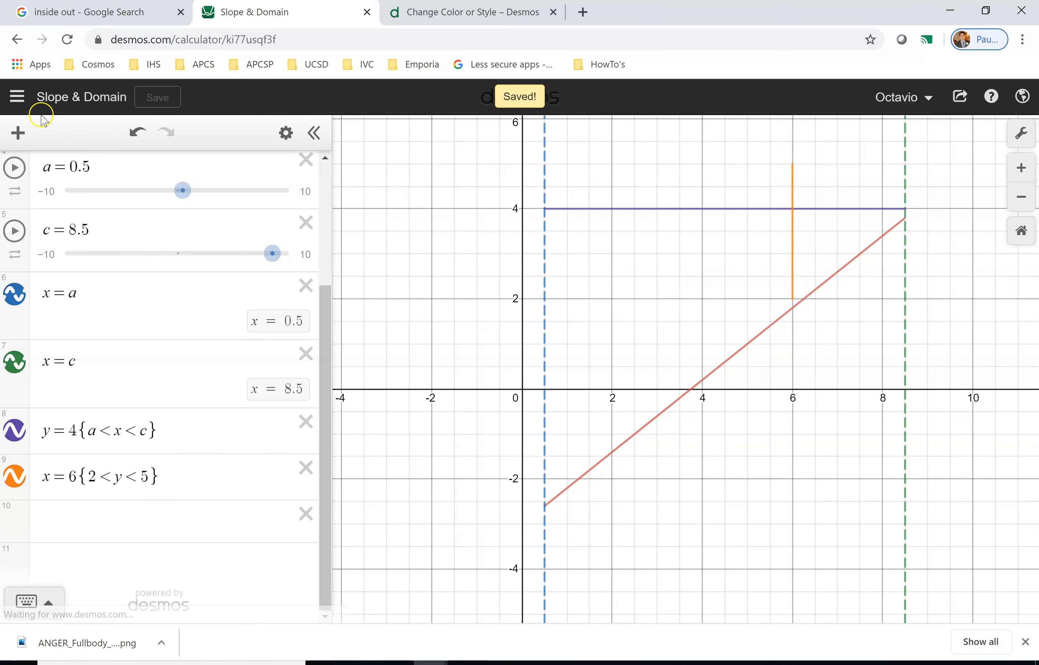
Open the saved graph Geometry Final 2020 Demo.
left_click(16, 97)
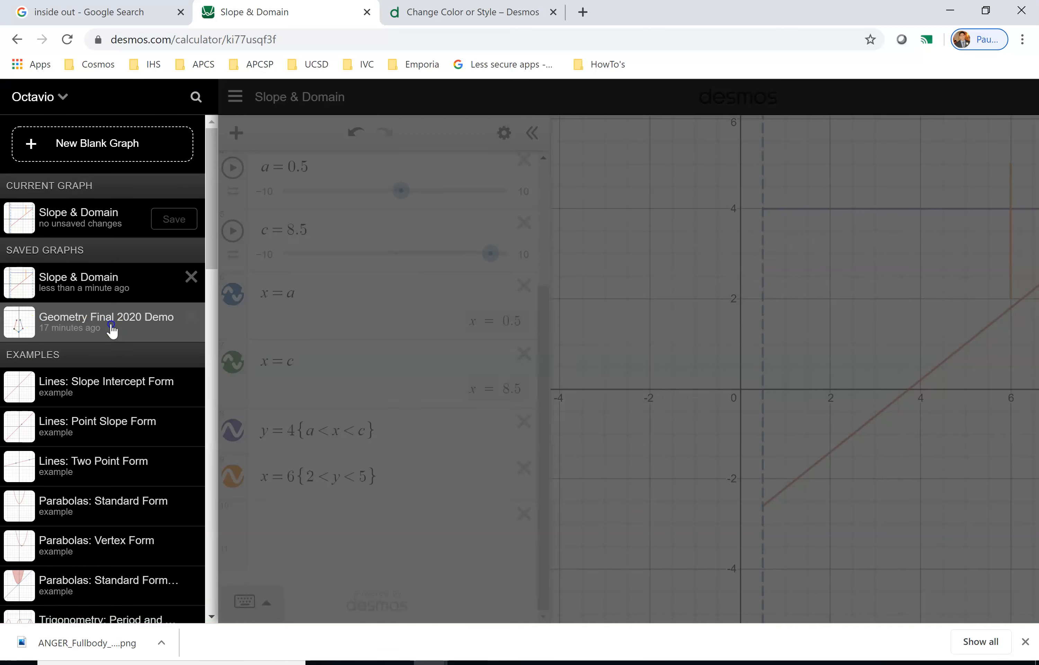
left_click(110, 331)
left_click(482, 456)
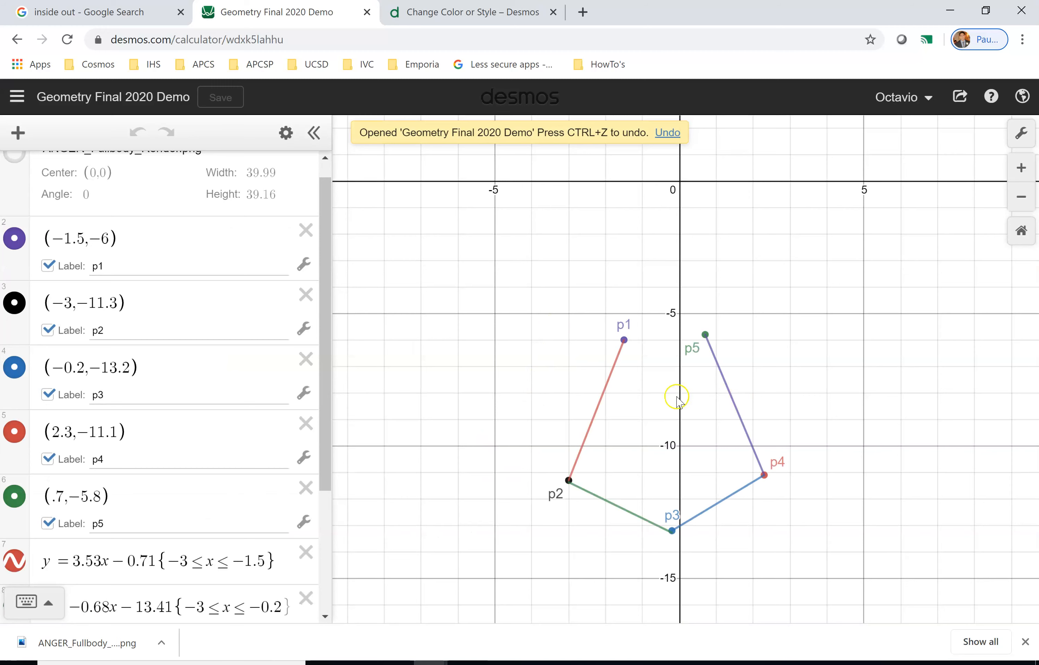
Change the slope of the p3–p4 segment's equation from the expression list to 0.7.
scroll(99, 450, "down", 4)
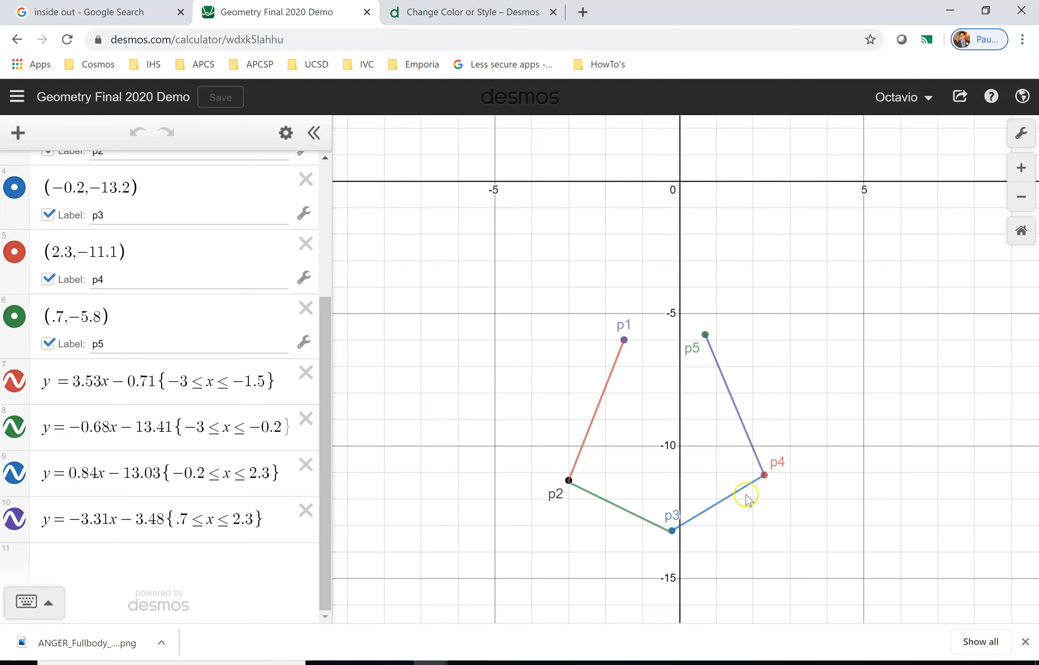
left_click(724, 498)
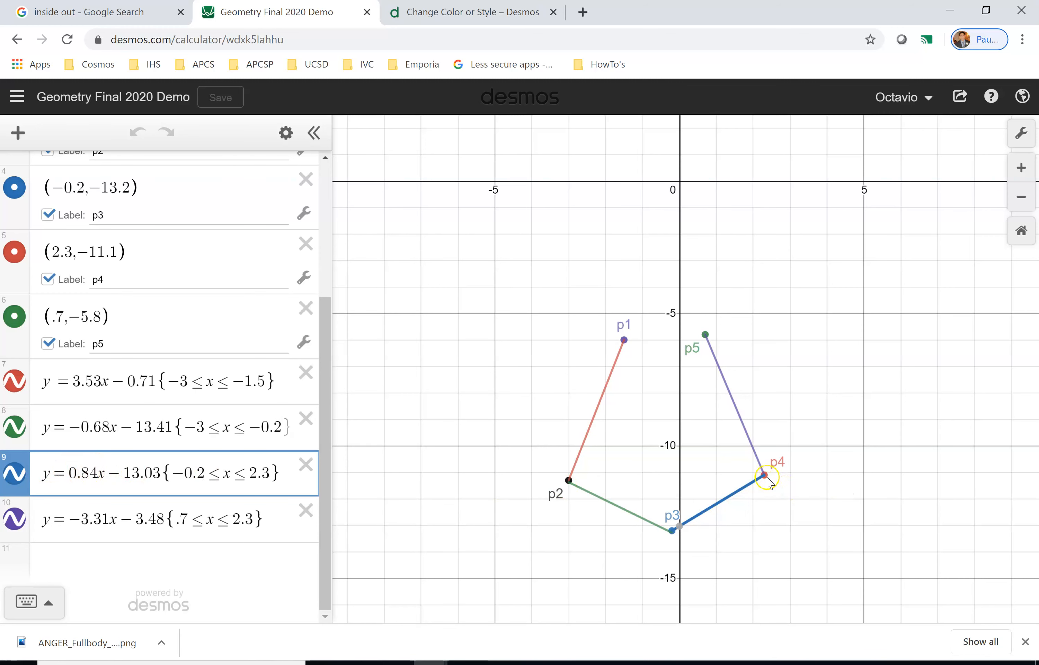
left_click(81, 473)
key("Delete")
key("Delete")
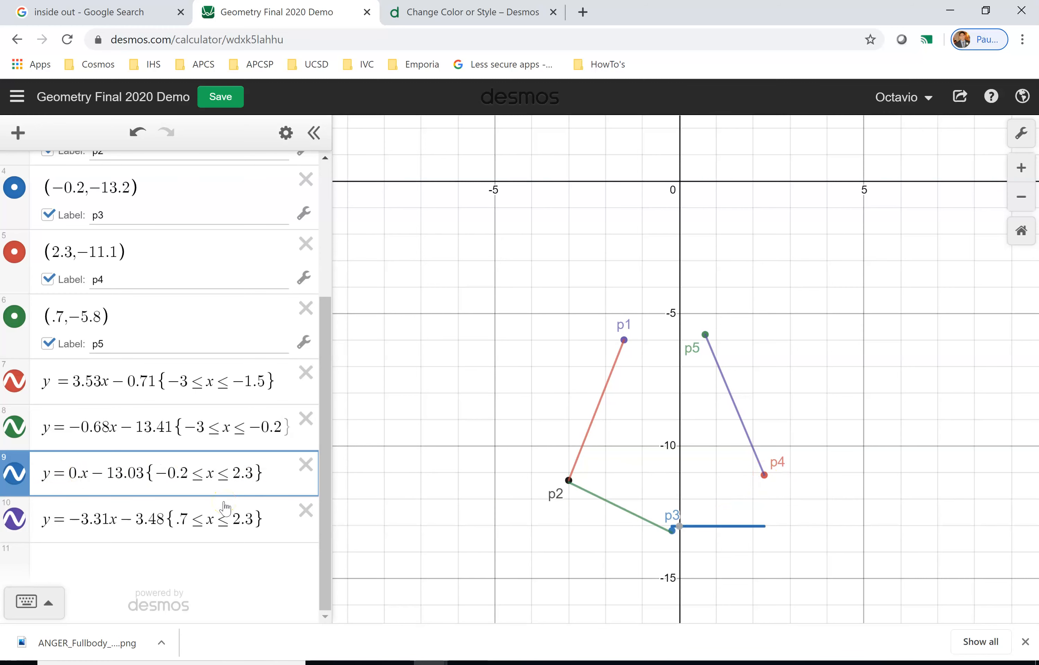
type("7")
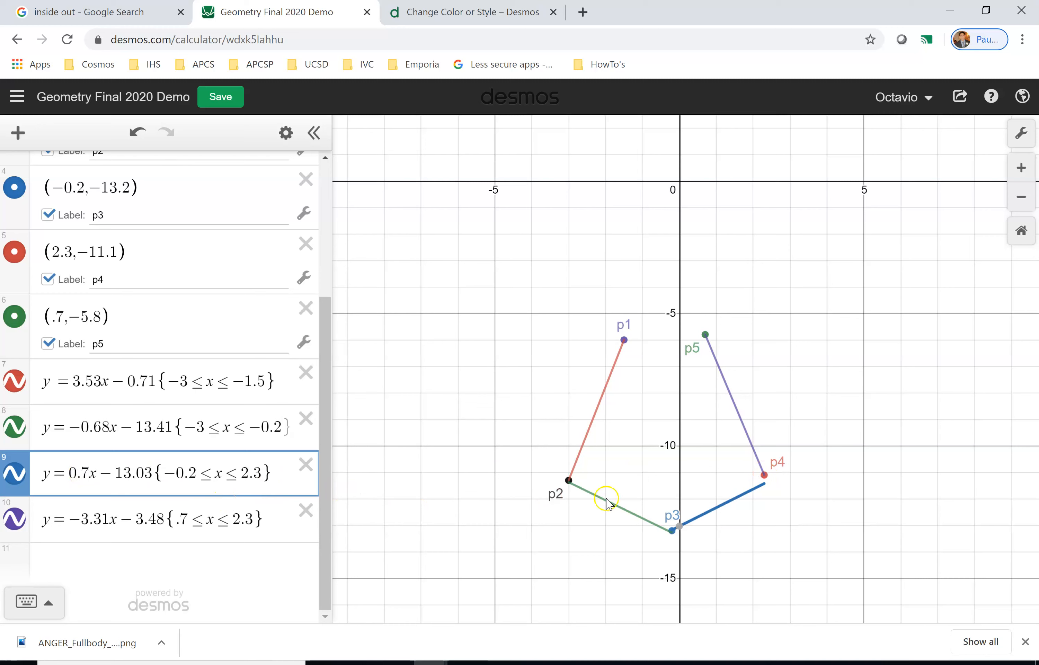
left_click(758, 485)
mouse_move(688, 525)
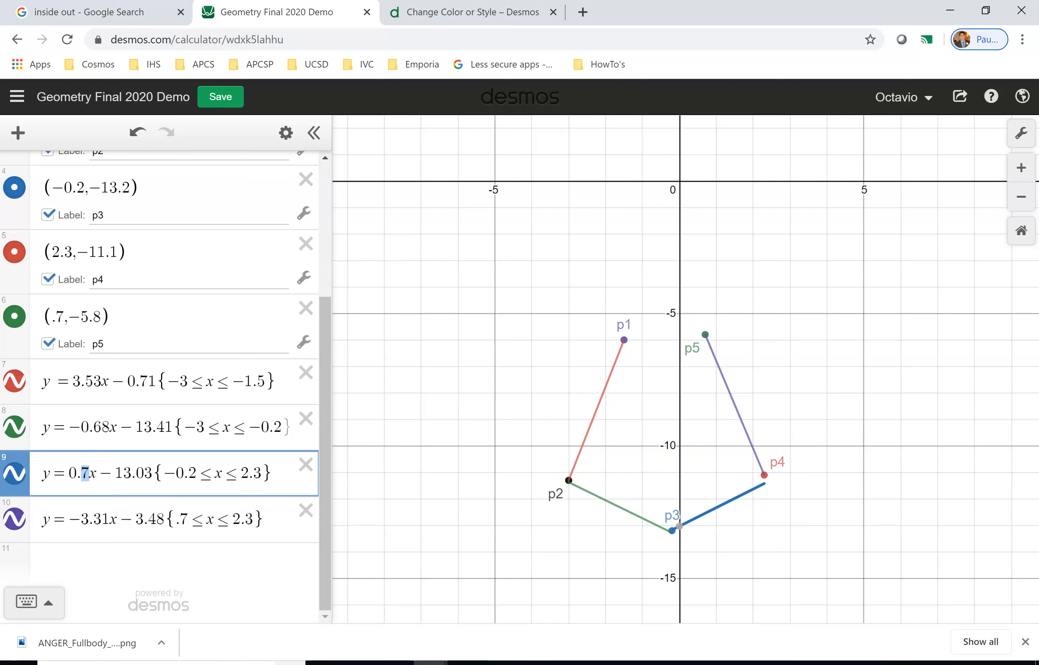
Set the slope of the p3–p4 segment's equation to 0.9.
type(".75")
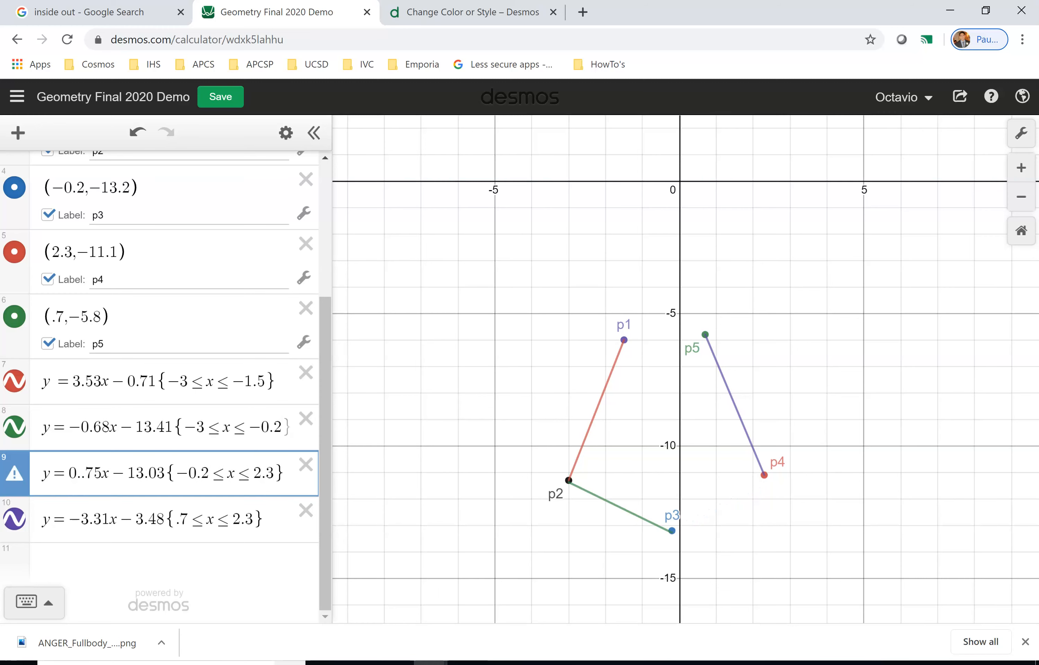
left_click(80, 475)
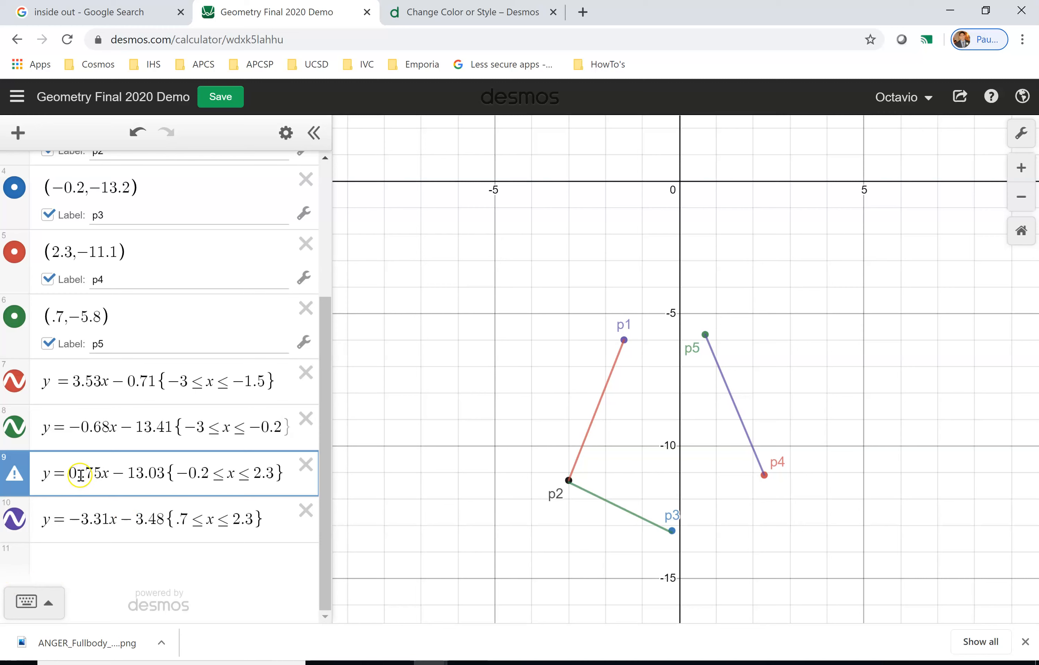
key("BackSpace")
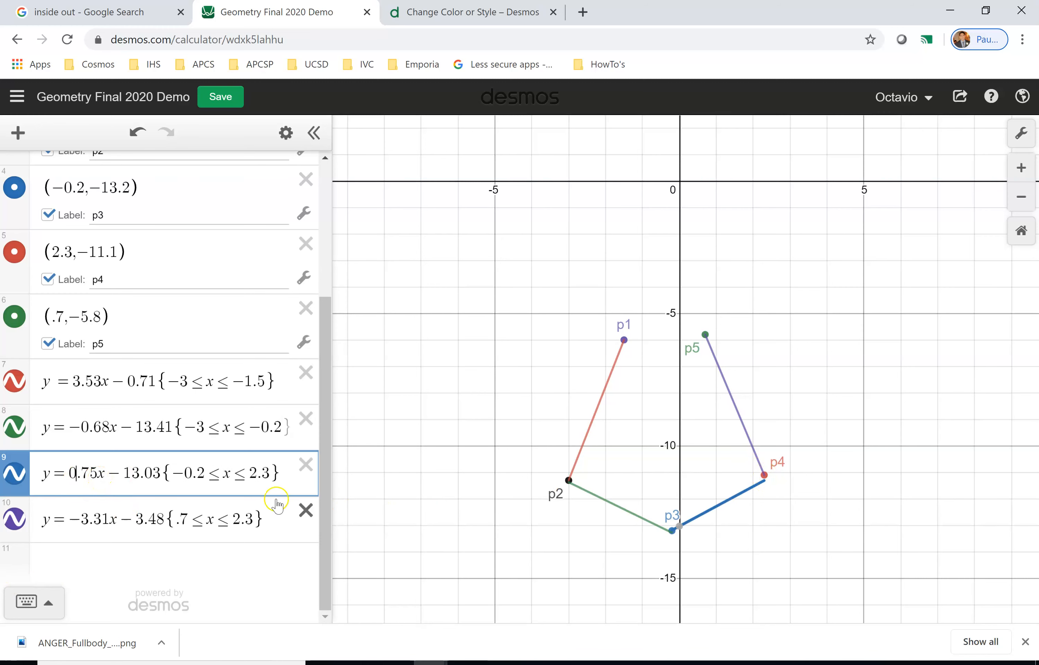
key("BackSpace")
key("BackSpace")
type("8")
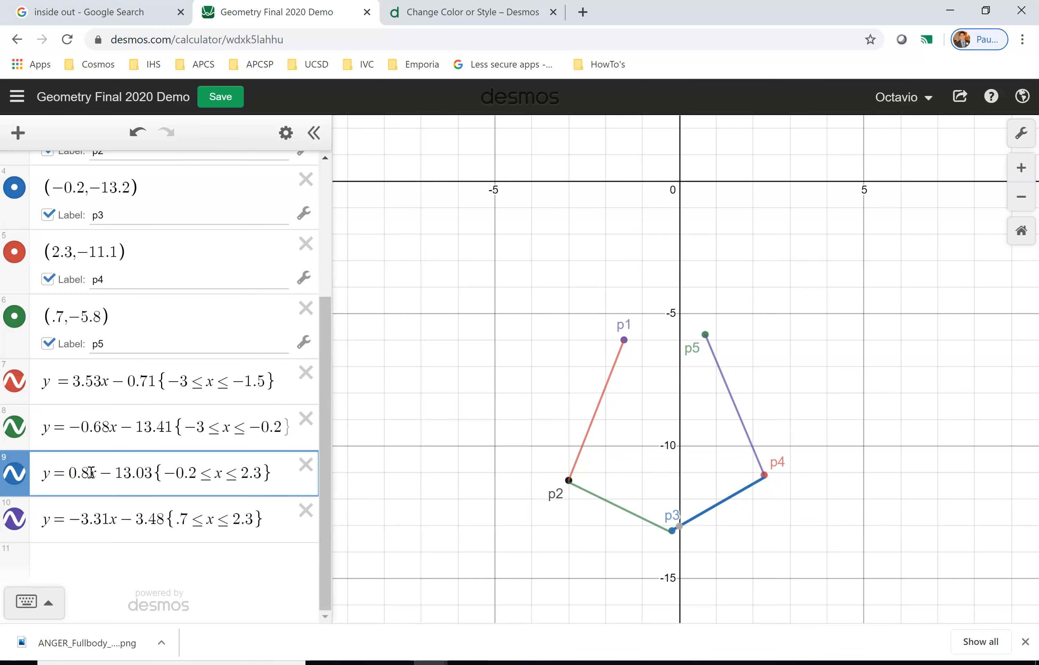
key("BackSpace")
type("81")
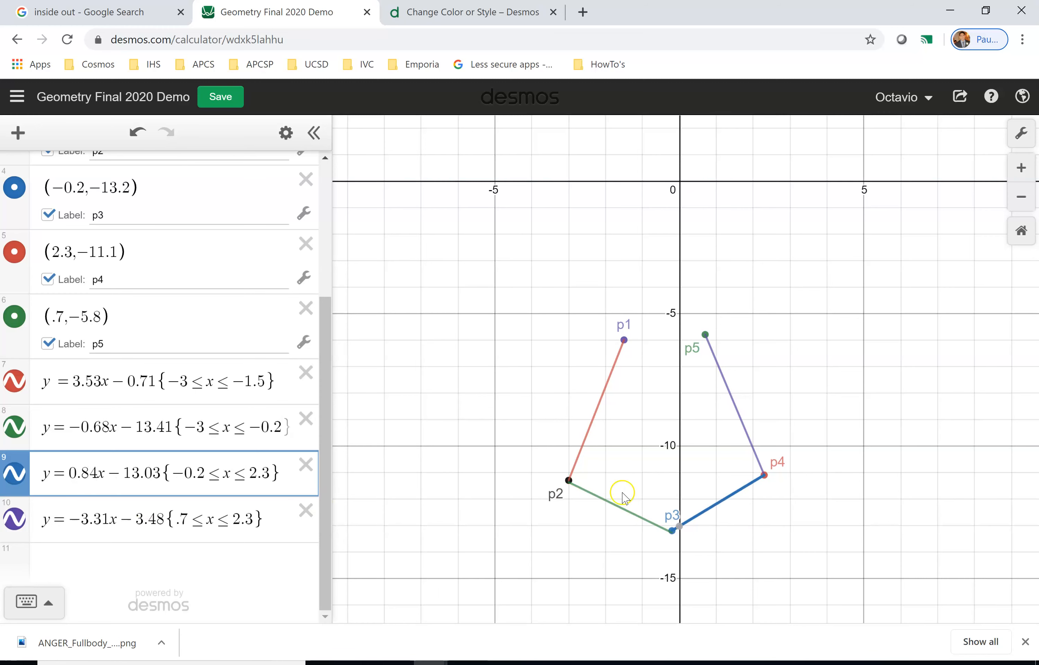
key("BackSpace")
key("BackSpace")
type("9")
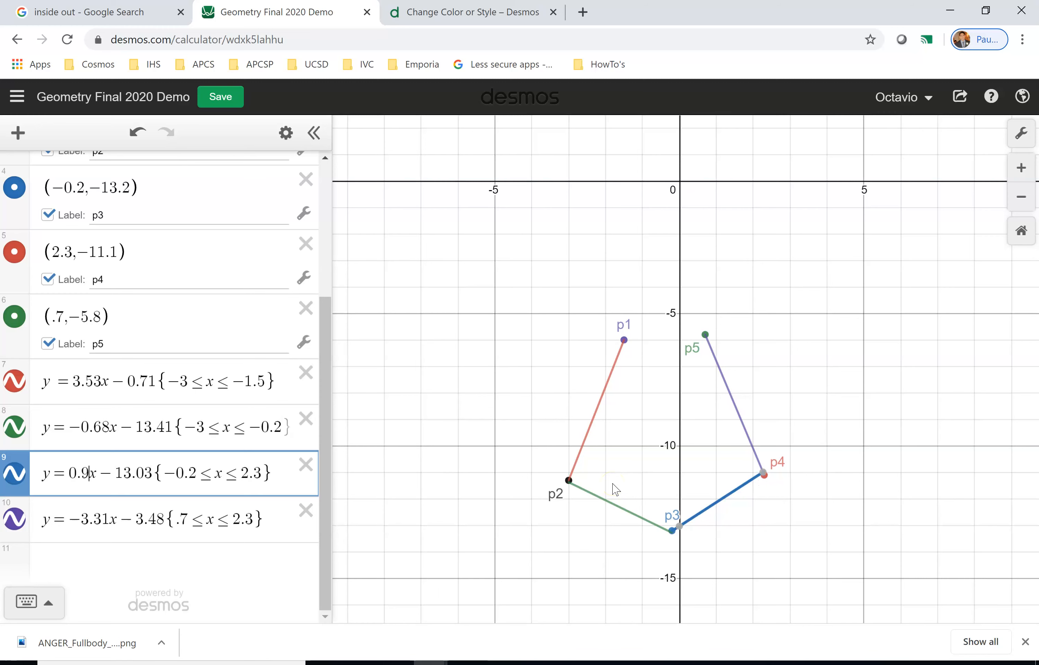
Set the slope of the p3–p4 segment's equation to 0.84.
key("BackSpace")
type("95")
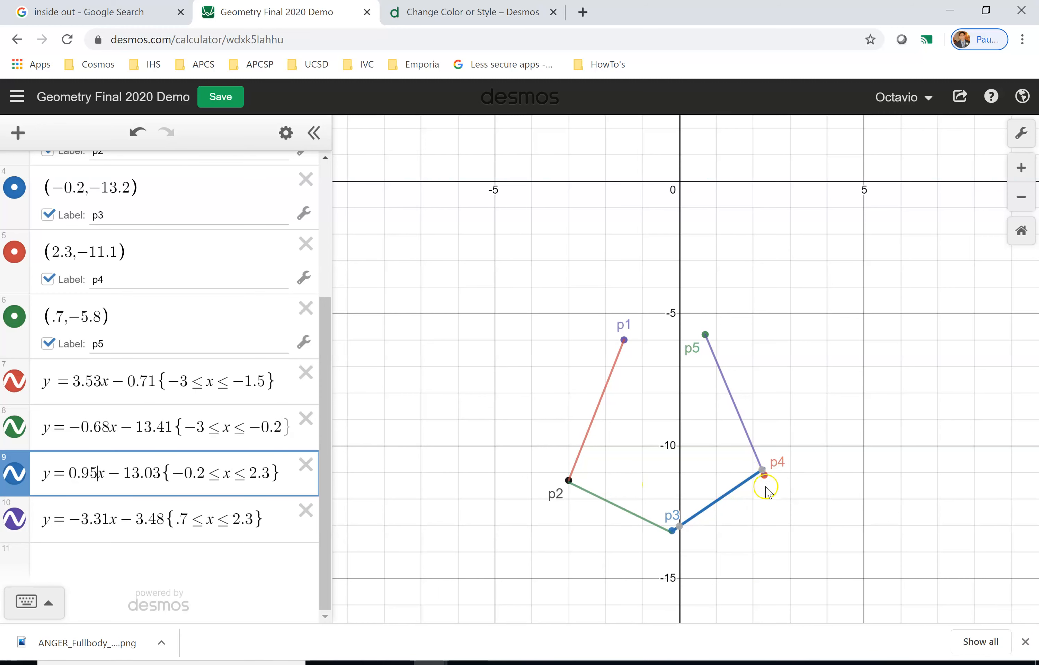
key("BackSpace")
key("BackSpace")
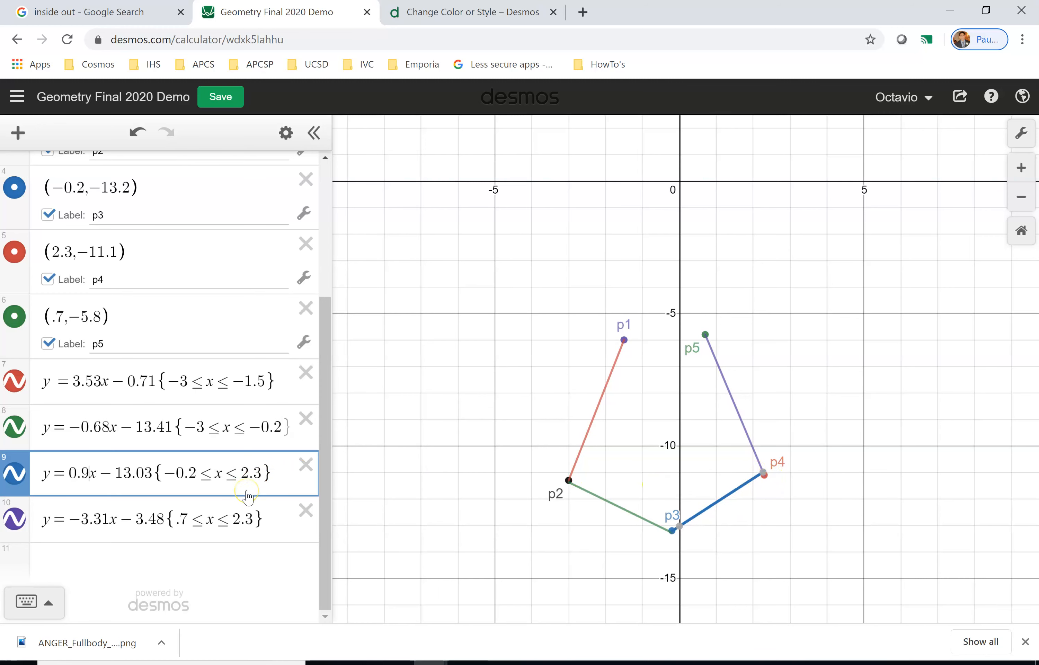
type("84")
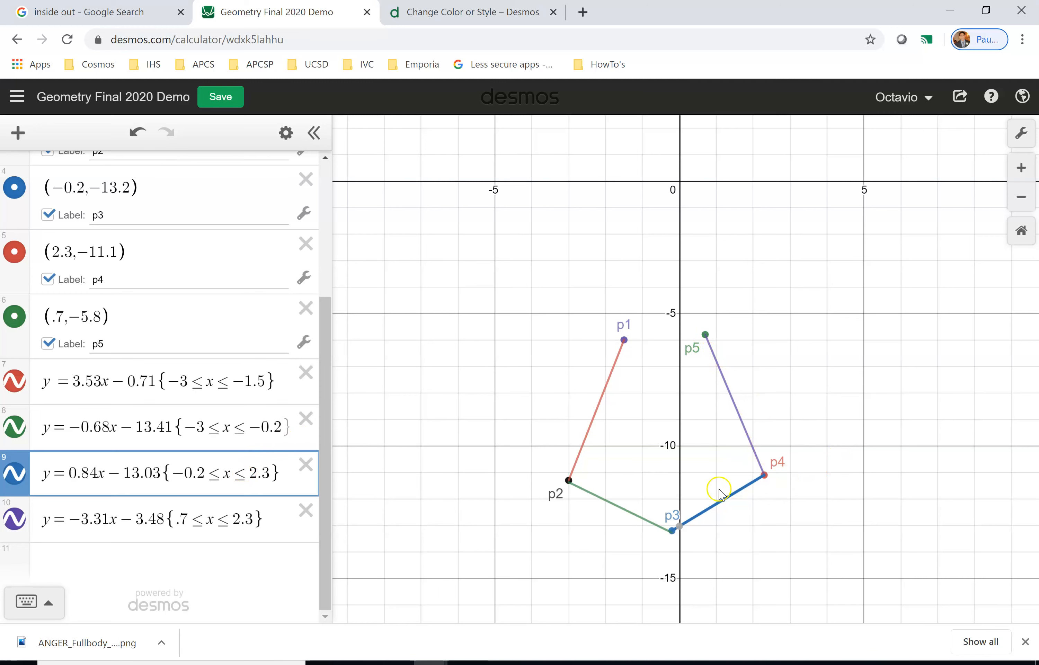
Compare the segments' domain endpoints with the coordinates of points p3, p4 and p5.
left_click(200, 474)
left_click_drag(200, 474, 170, 475)
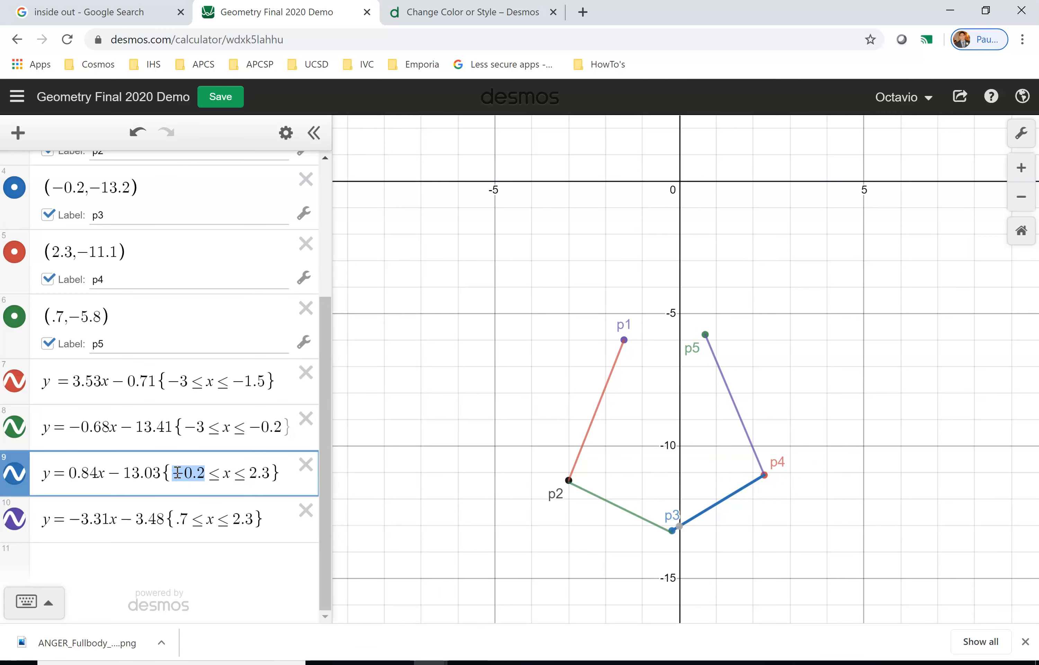
left_click(677, 530)
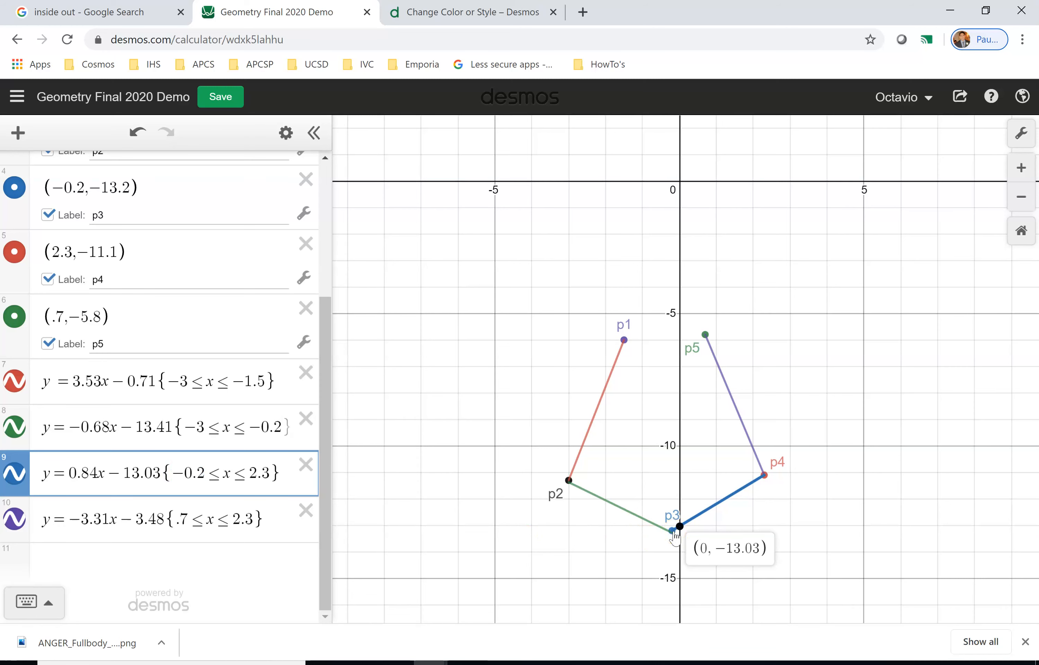
left_click(673, 536)
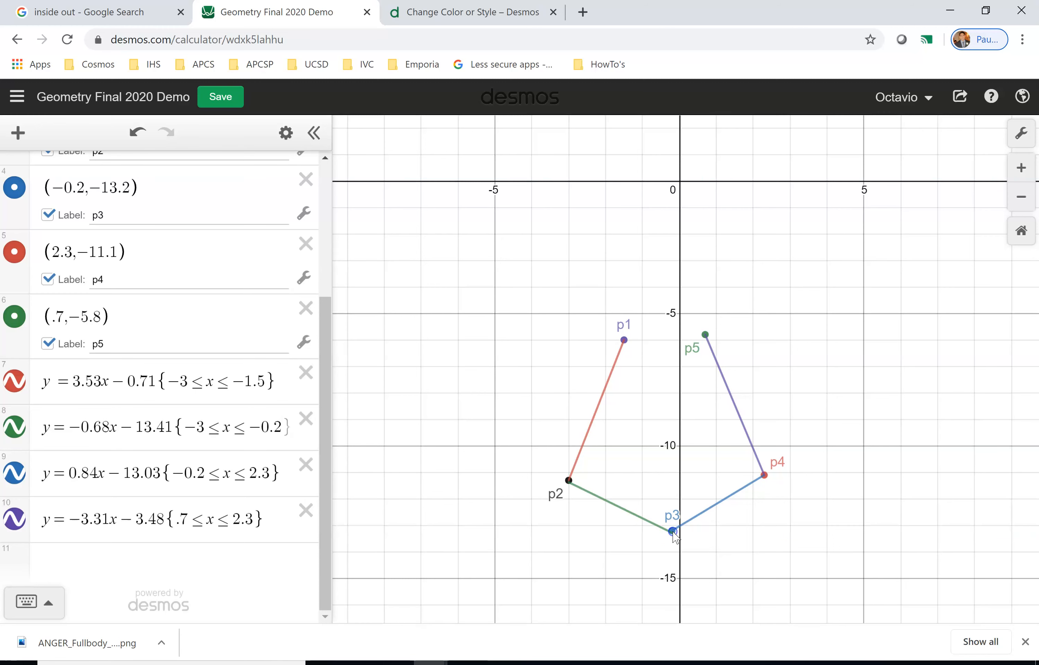
left_click(86, 223)
left_click(140, 211)
left_click(87, 191)
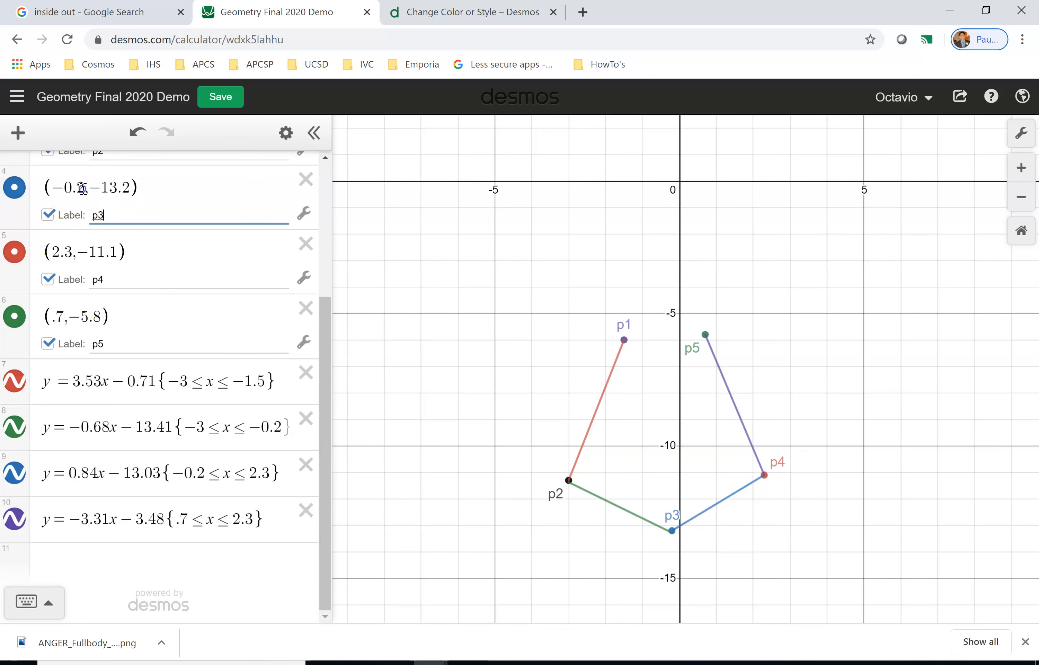
left_click_drag(83, 188, 55, 198)
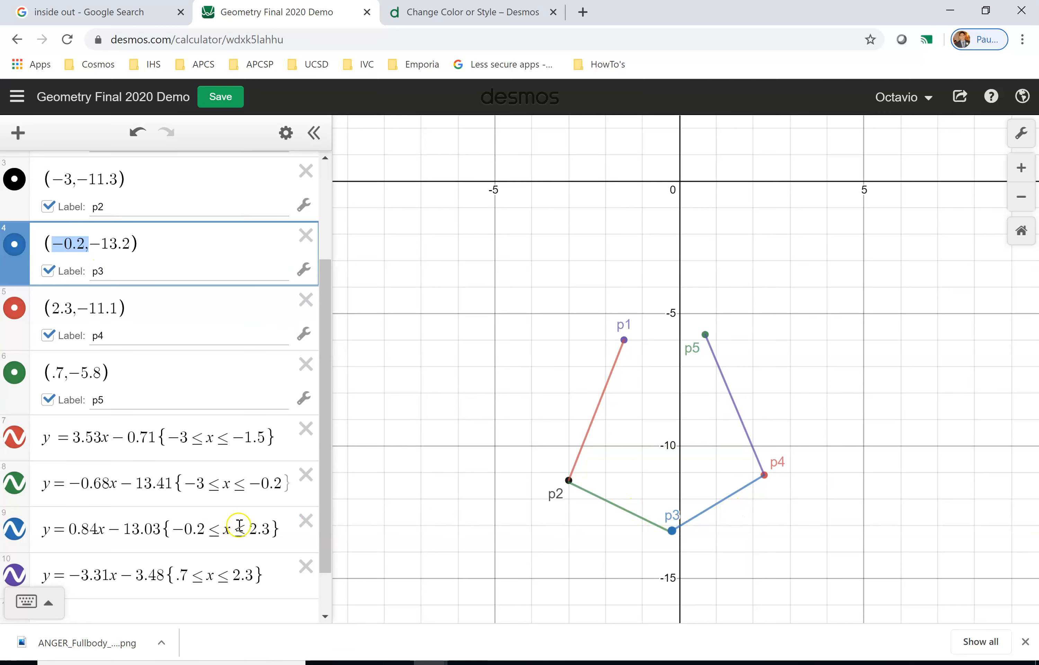
left_click_drag(248, 530, 276, 529)
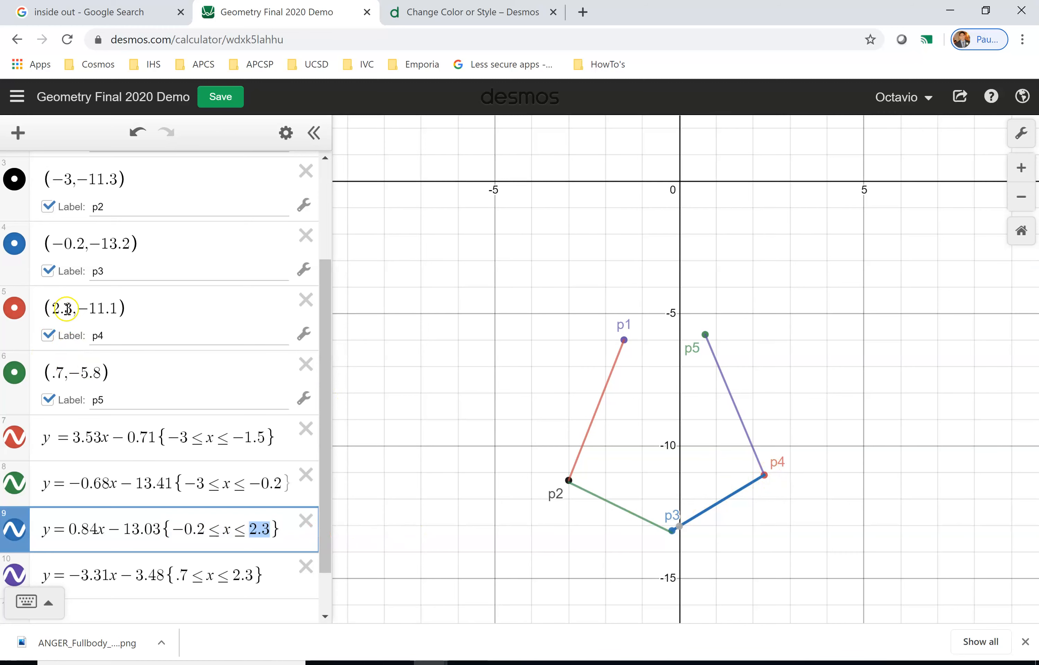
left_click_drag(72, 308, 55, 308)
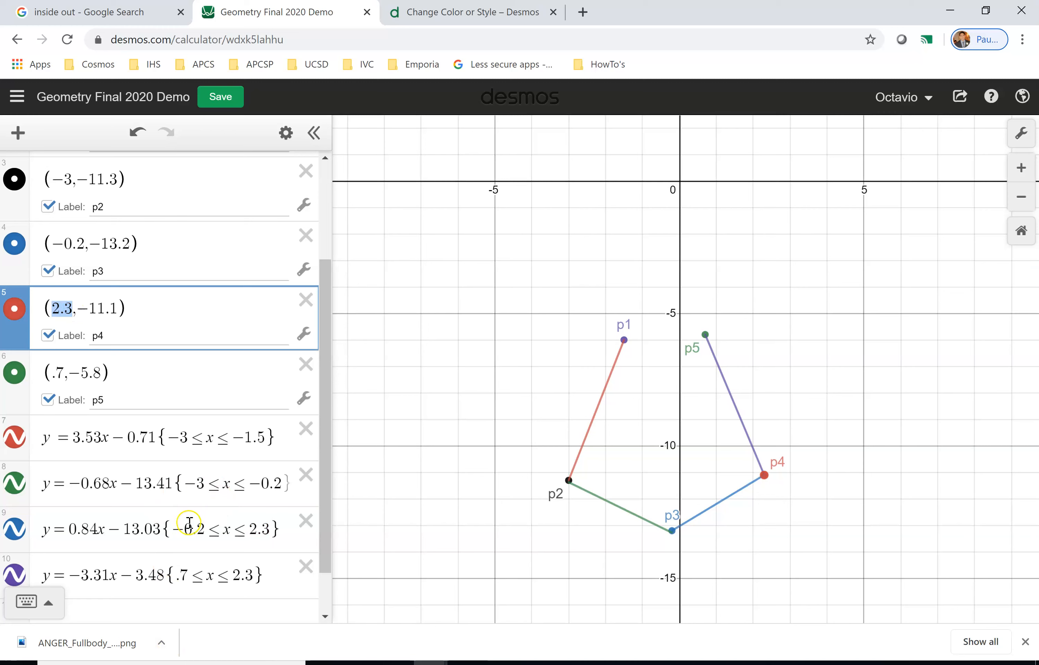
left_click_drag(174, 532, 199, 532)
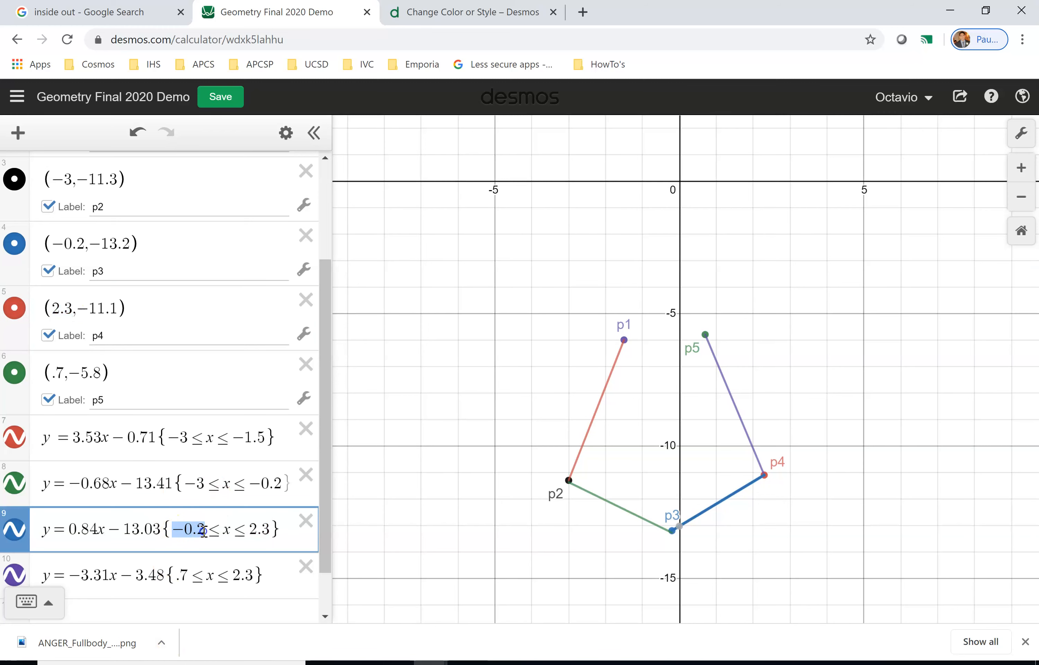
left_click_drag(248, 529, 272, 531)
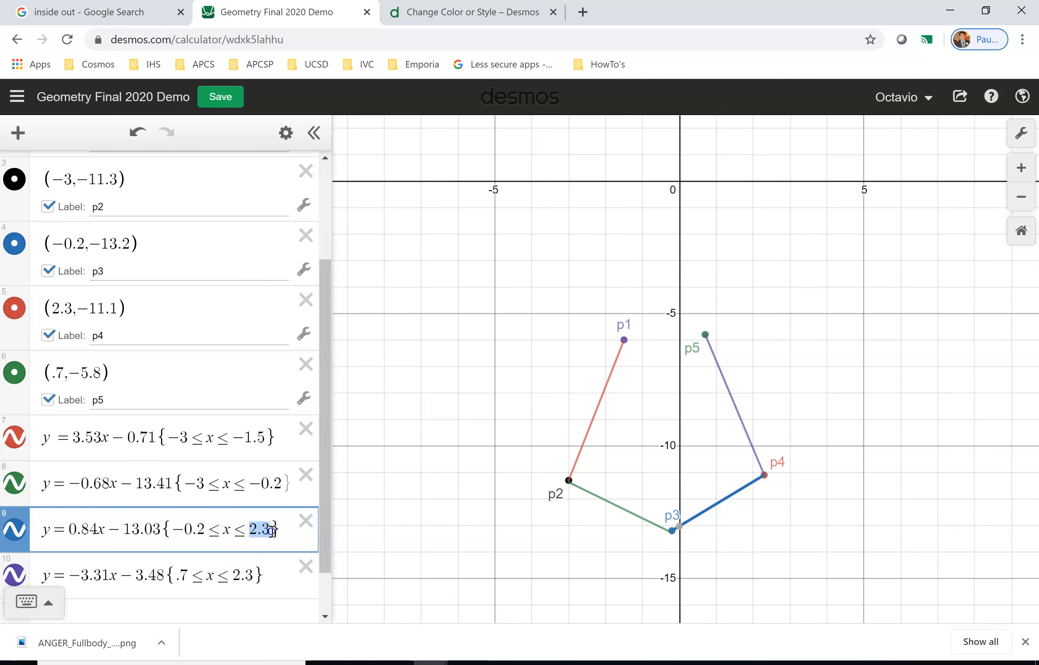
left_click_drag(178, 574, 190, 575)
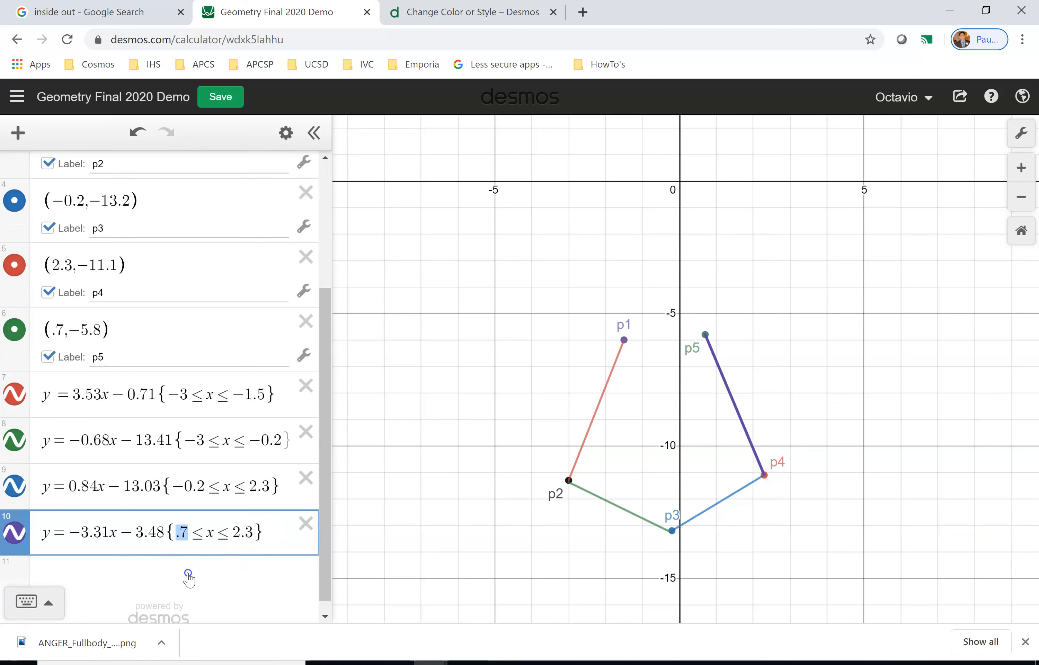
left_click_drag(233, 533, 251, 537)
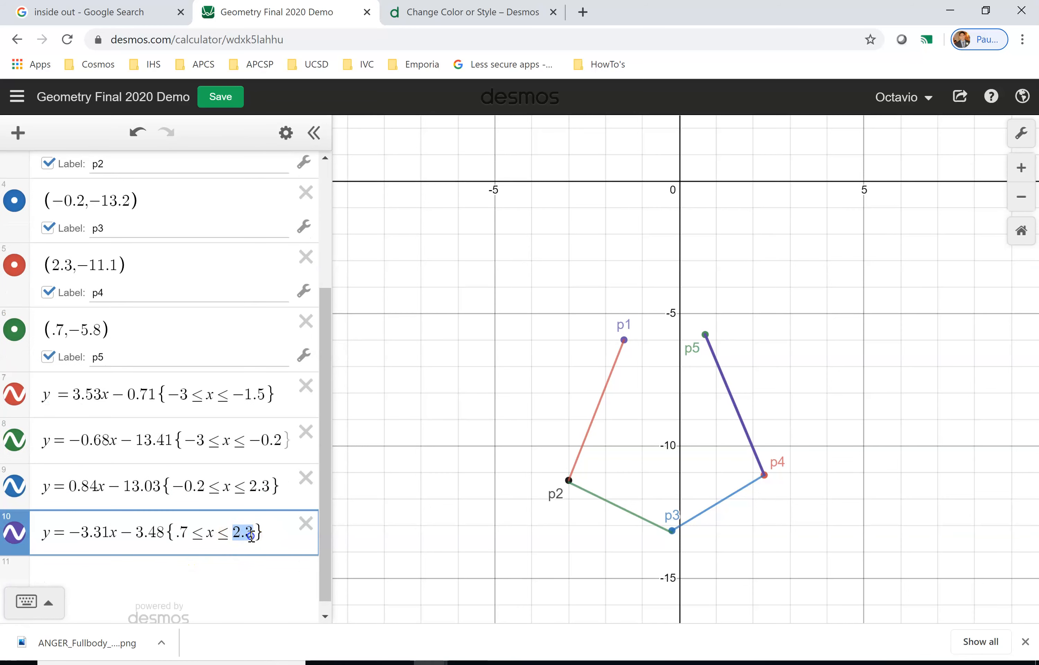
Examine the domain restrictions and slopes of each segment equation in the expression list.
left_click_drag(183, 442, 282, 440)
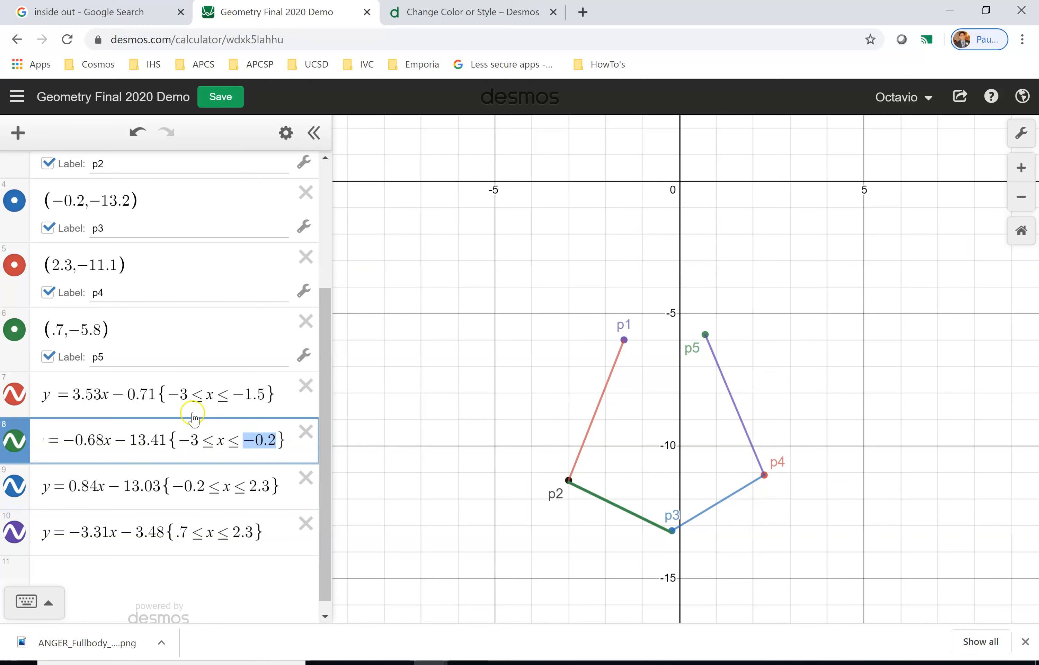
left_click_drag(168, 395, 266, 393)
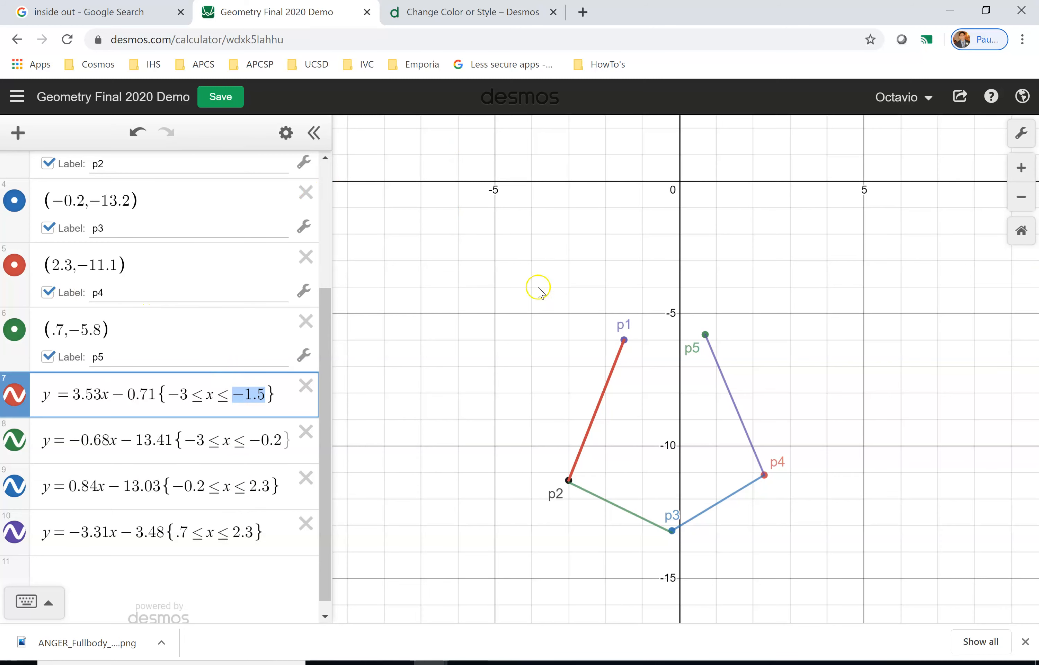
left_click_drag(156, 392, 258, 390)
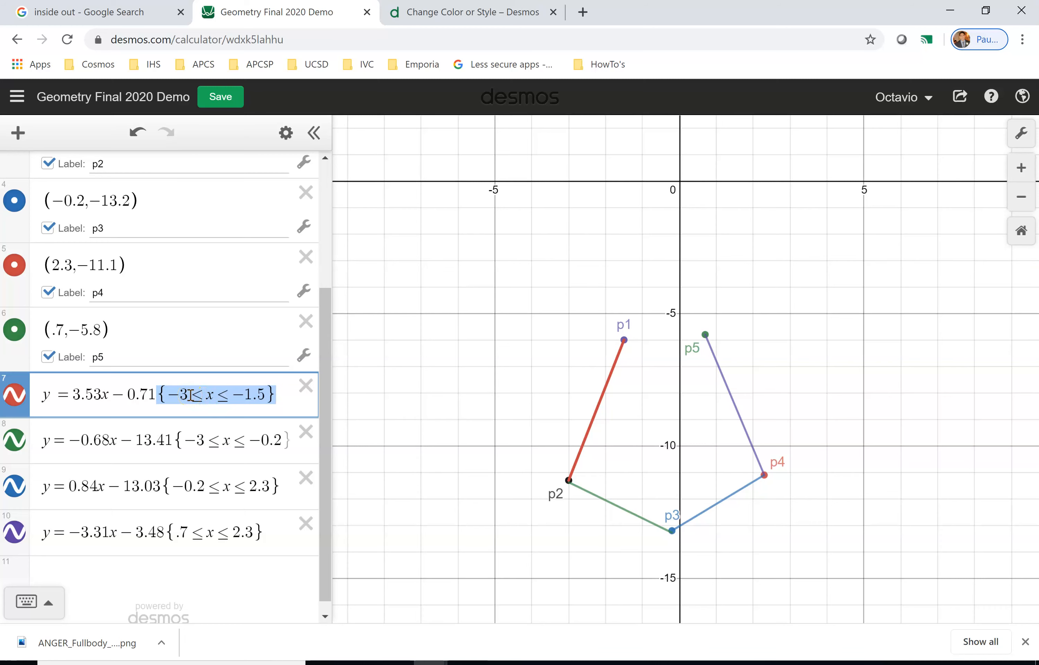
left_click_drag(191, 395, 268, 395)
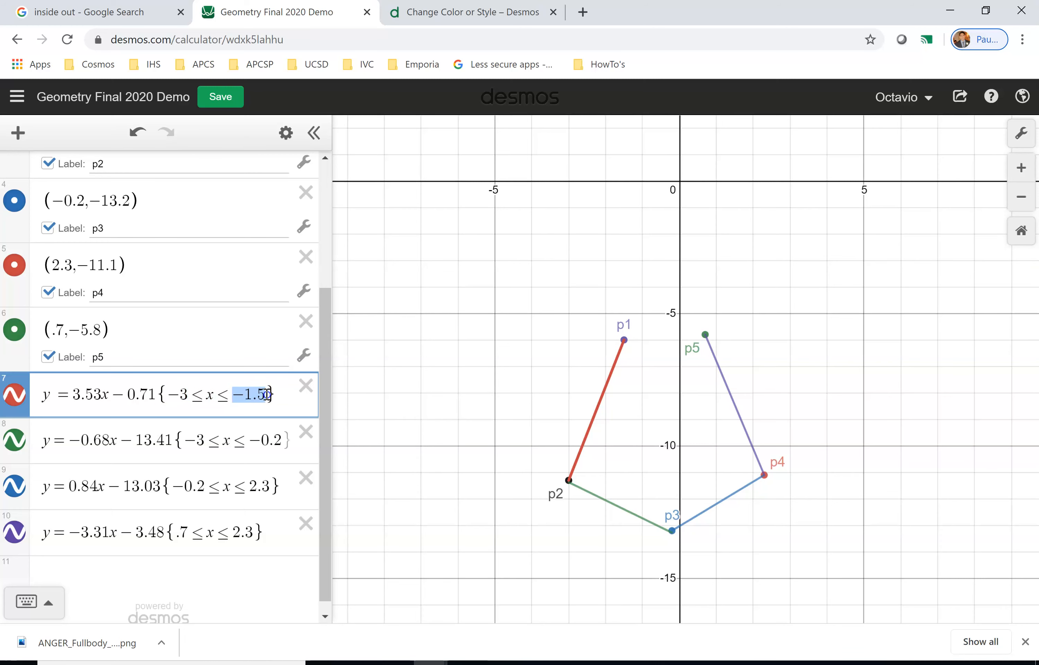
left_click(91, 397)
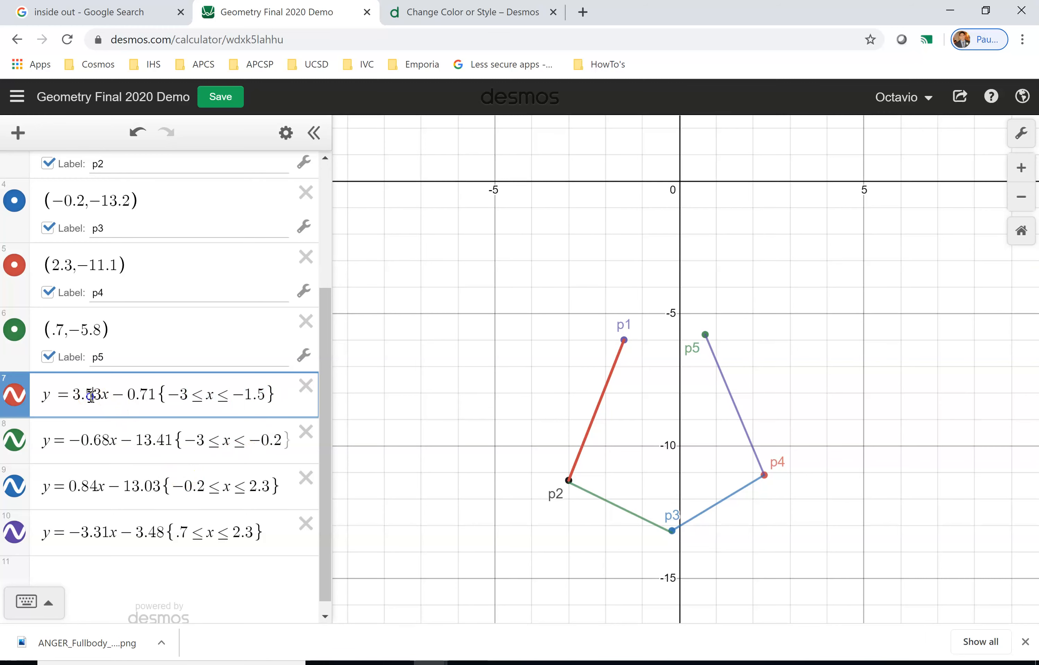
left_click_drag(99, 395, 72, 395)
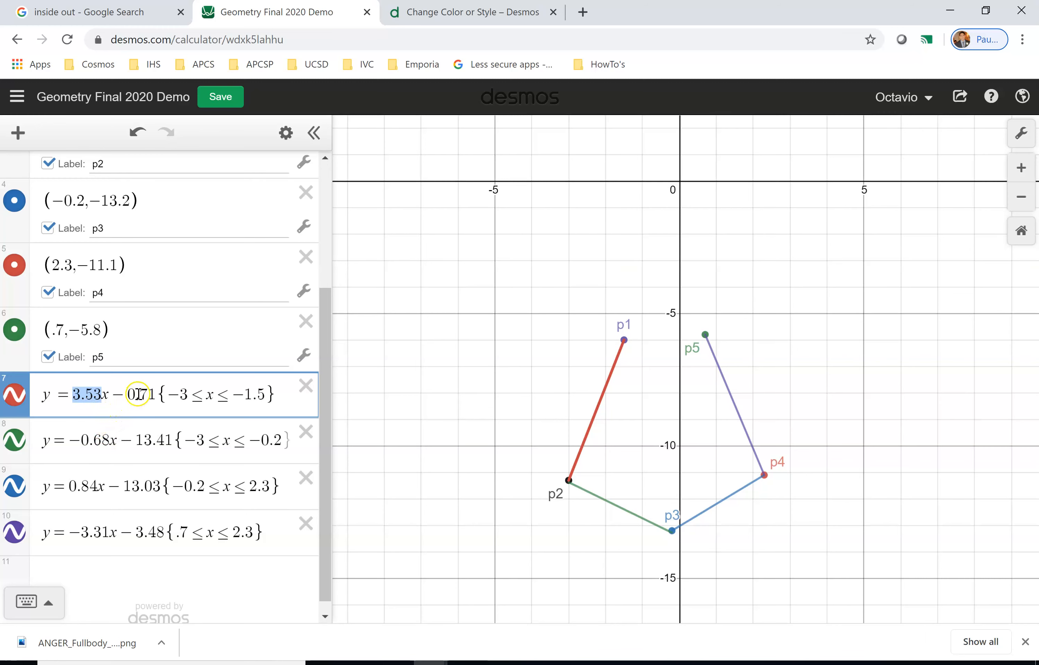
left_click(101, 397)
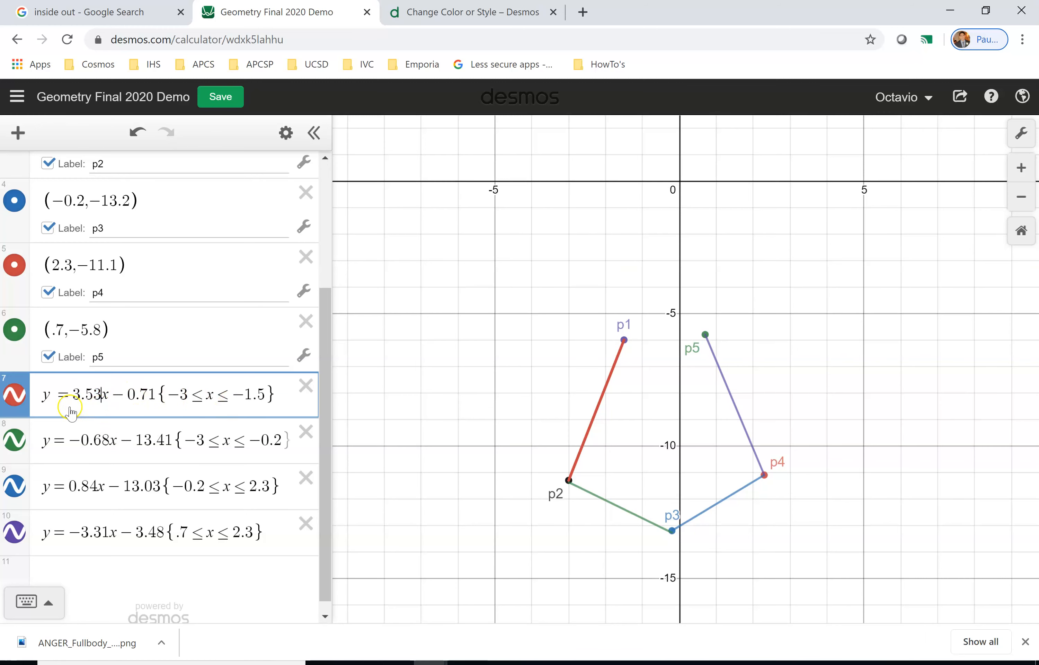
left_click_drag(73, 395, 101, 394)
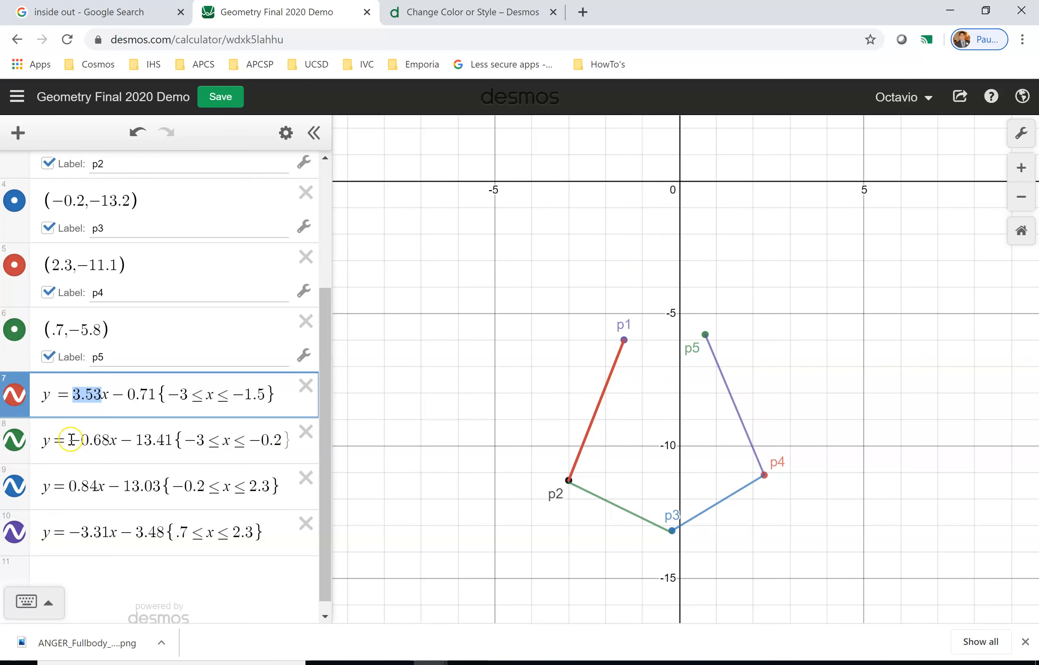
left_click_drag(69, 439, 117, 431)
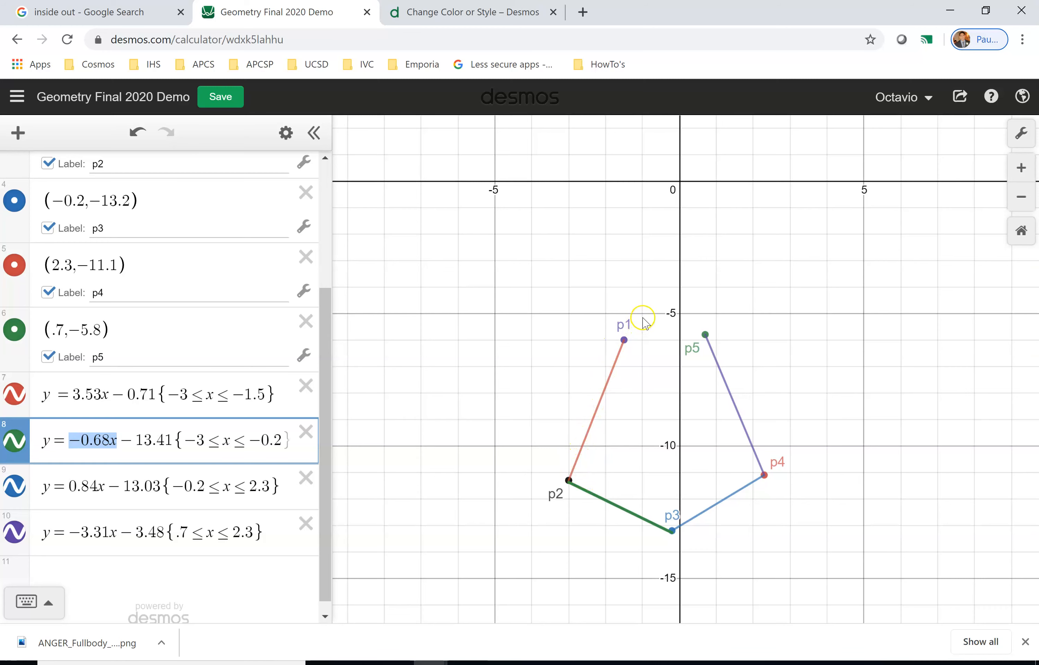
left_click_drag(70, 486, 105, 479)
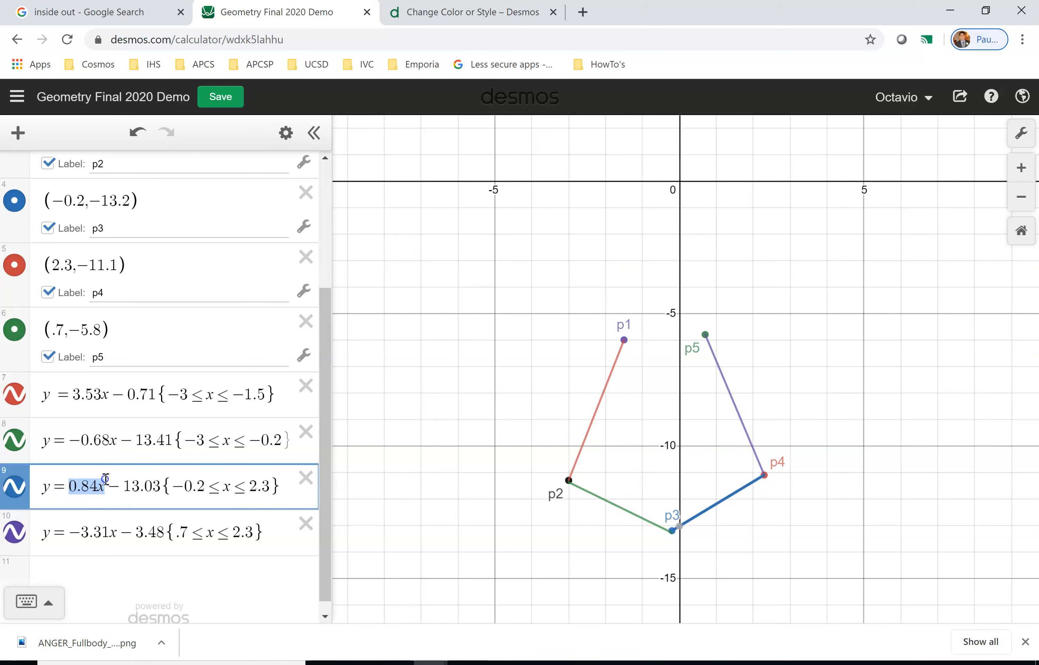
left_click_drag(70, 531, 115, 534)
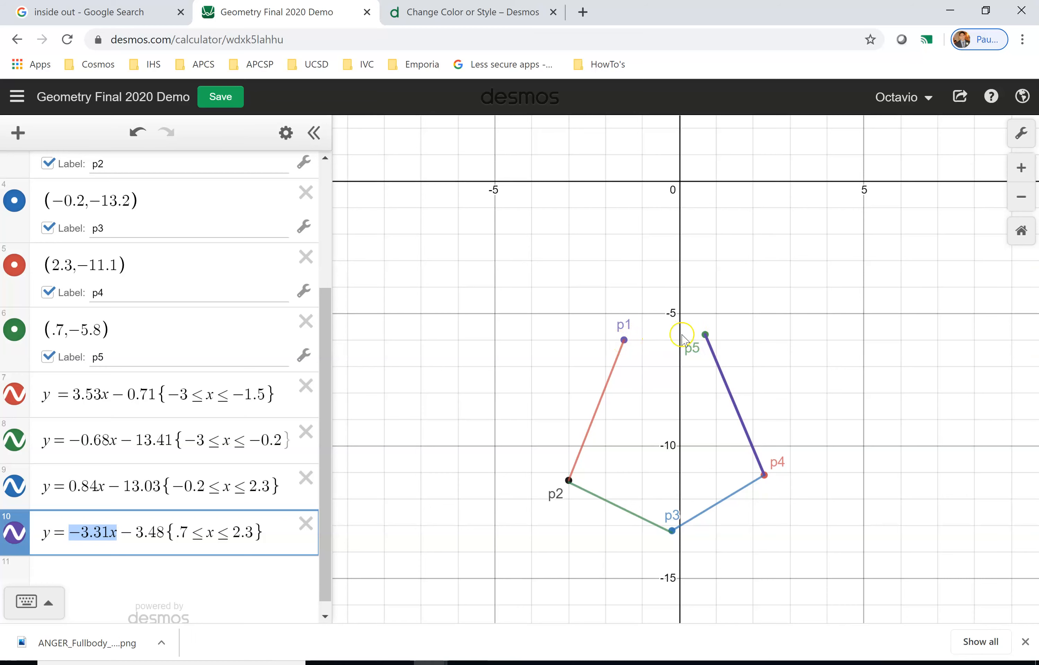
Add a new equation y = -6 and check it against point p1's y-coordinate.
left_click(167, 573)
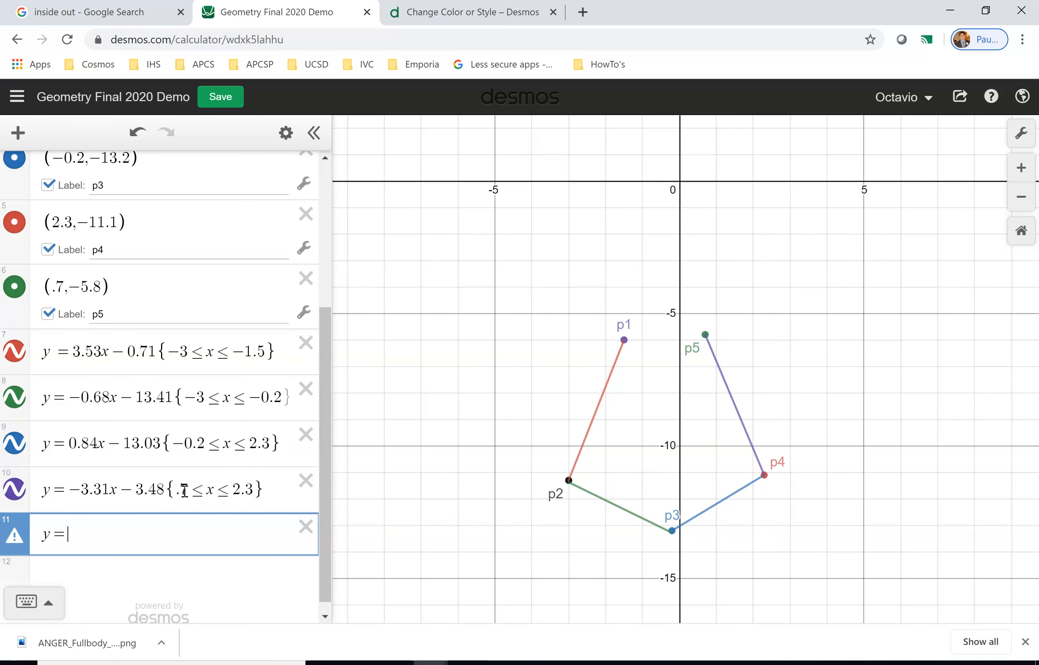
type("y=-6")
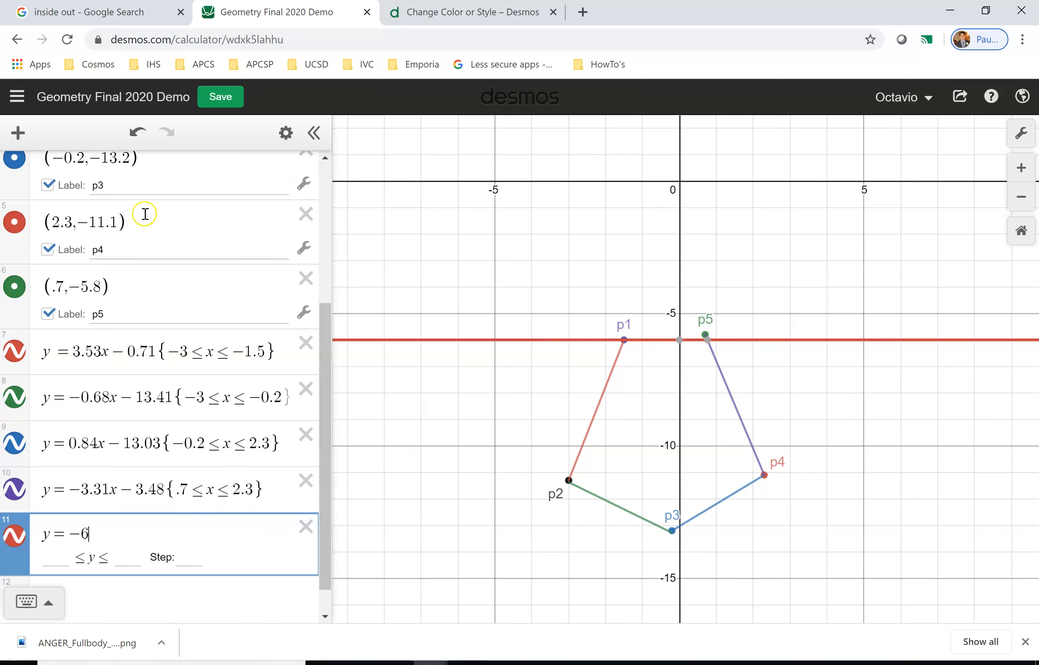
scroll(144, 213, "up", 5)
left_click(105, 285)
left_click_drag(108, 259, 91, 260)
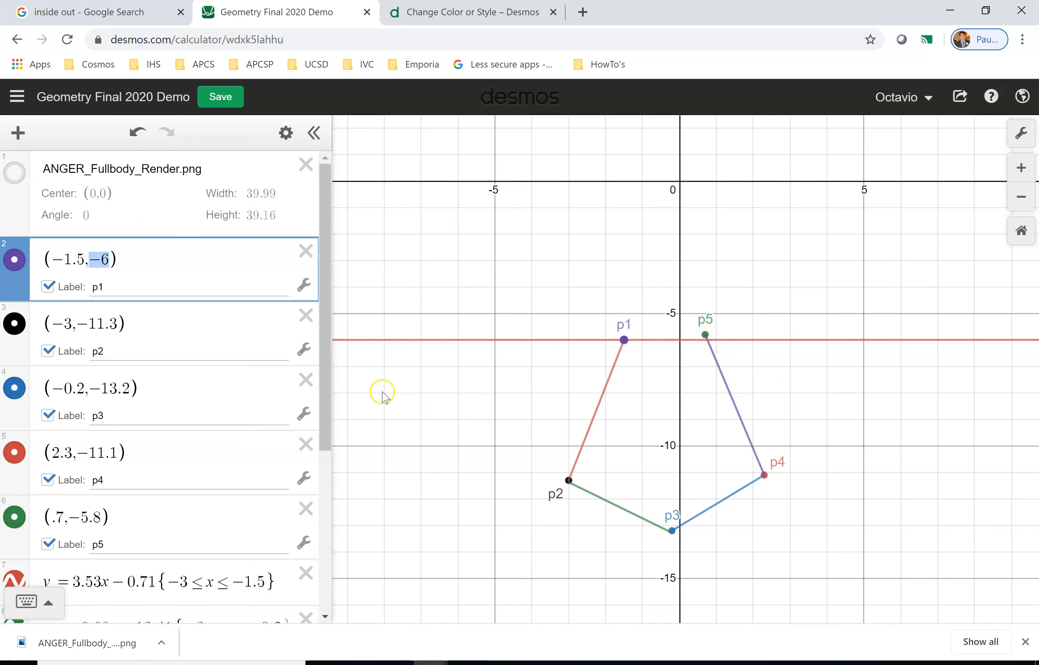
Edit the new equation to y = .1x − 5.9.
scroll(77, 425, "down", 6)
left_click(62, 492)
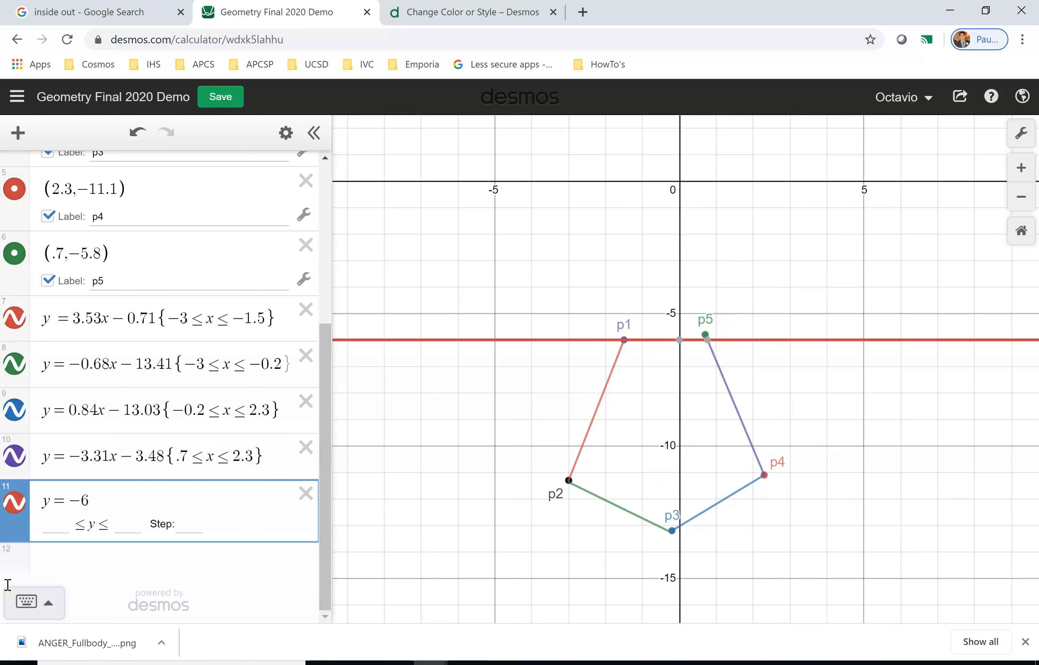
type(".1 ")
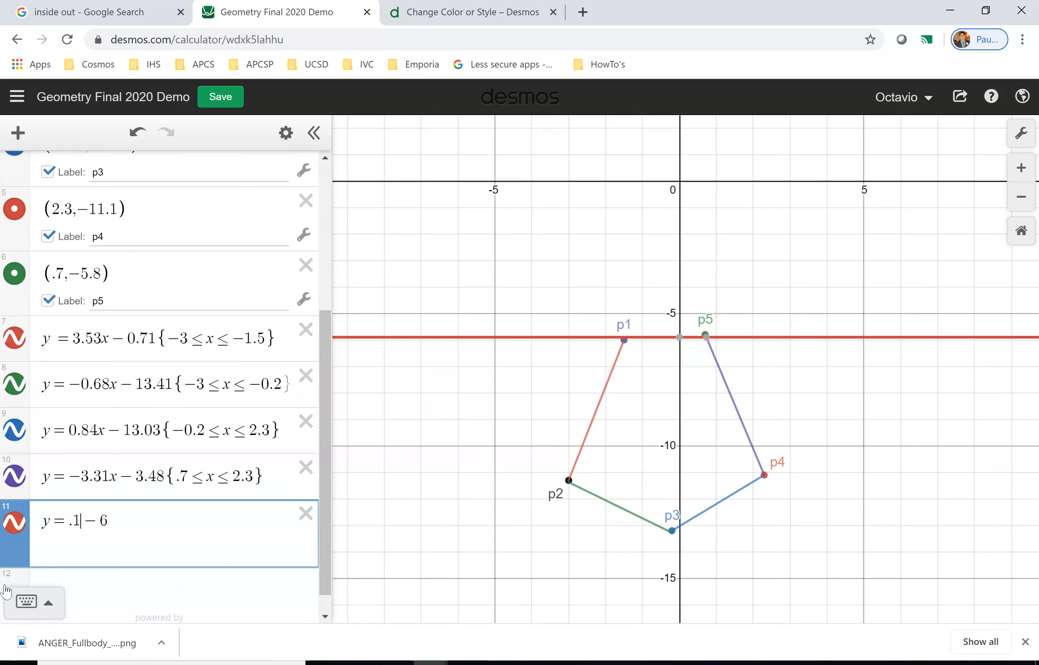
type("x")
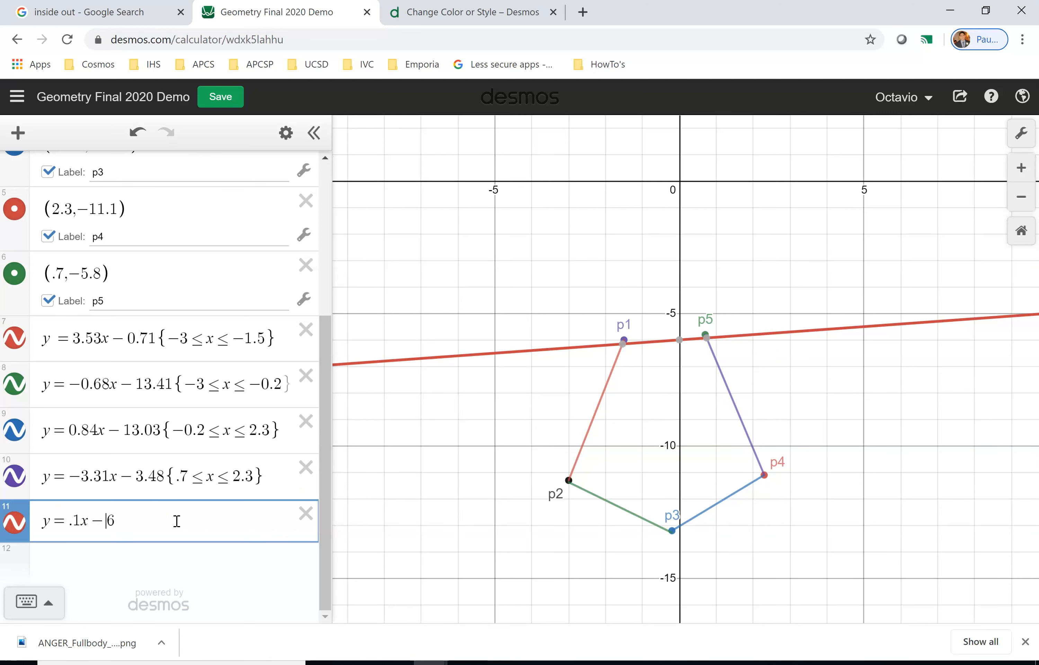
key("Delete")
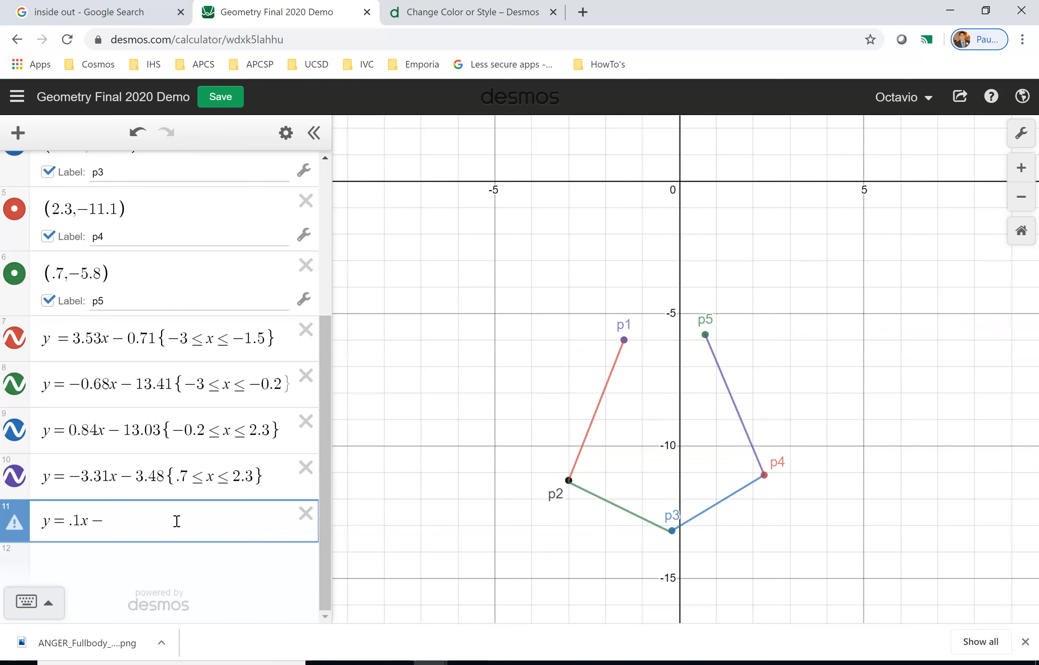
type(".8")
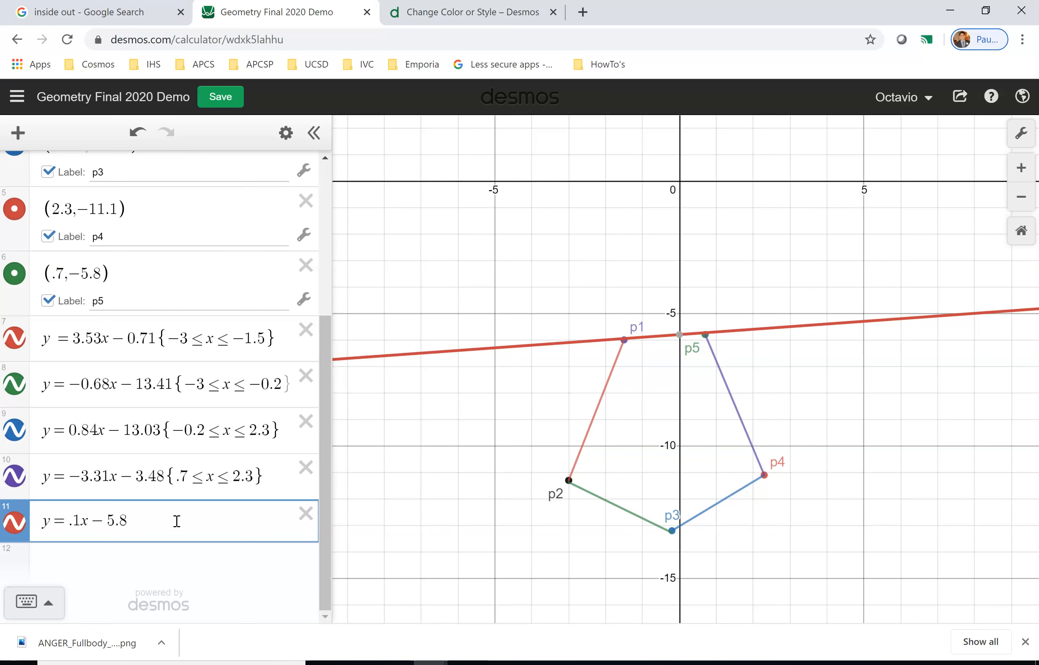
key("BackSpace")
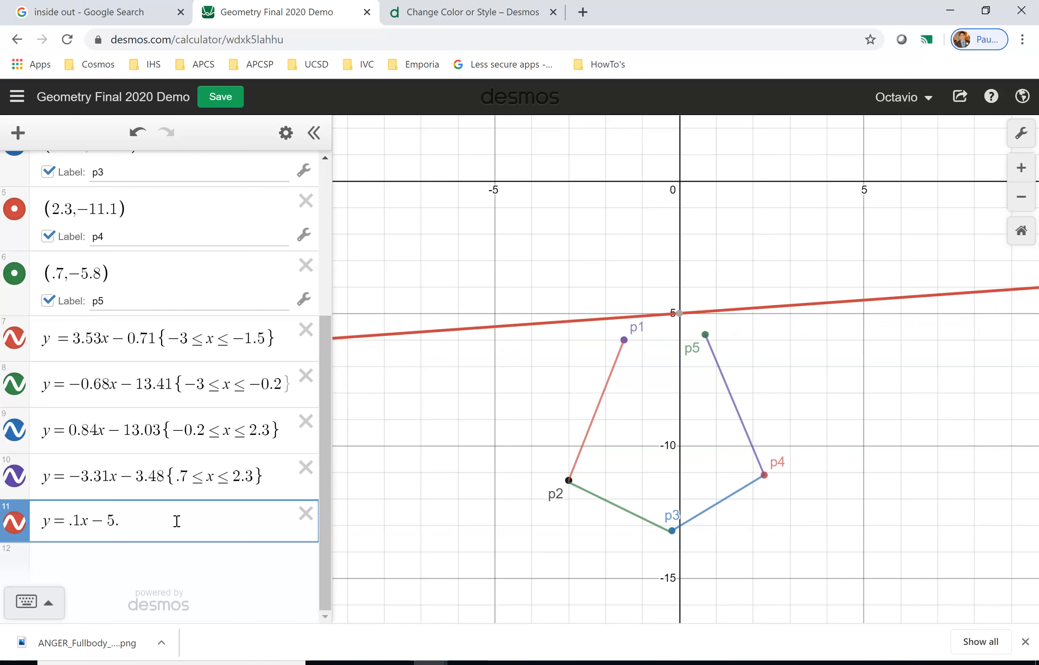
type("9")
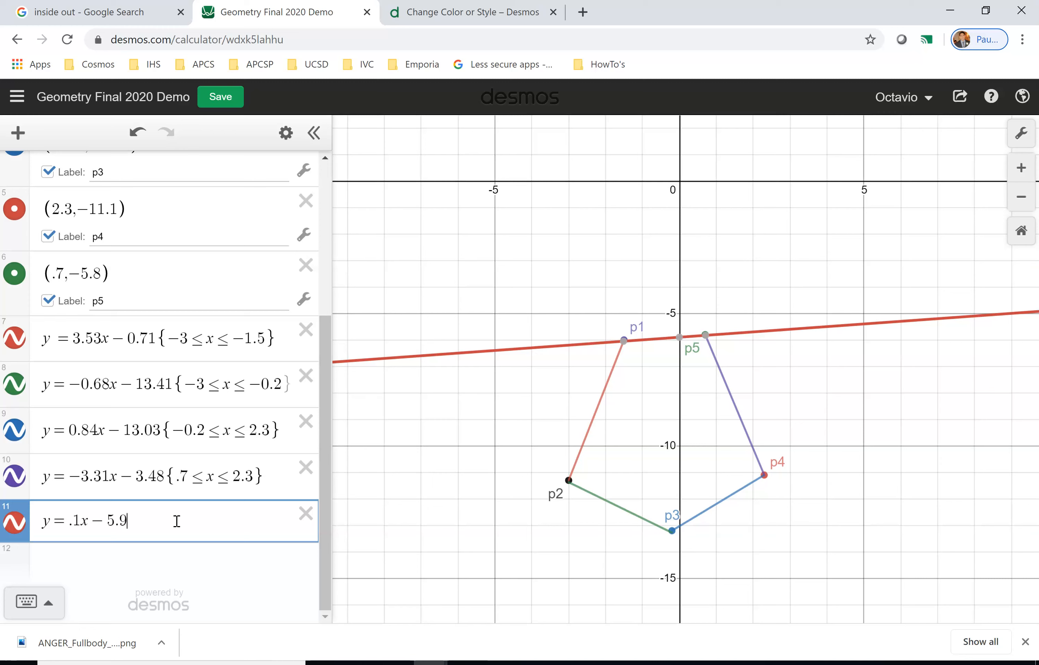
Change the new line to y = .1x − 5.85 and restrict it to −1.5 ≤ x ≤ .7, matching p1's x-coordinate.
key("BackSpace")
type("85")
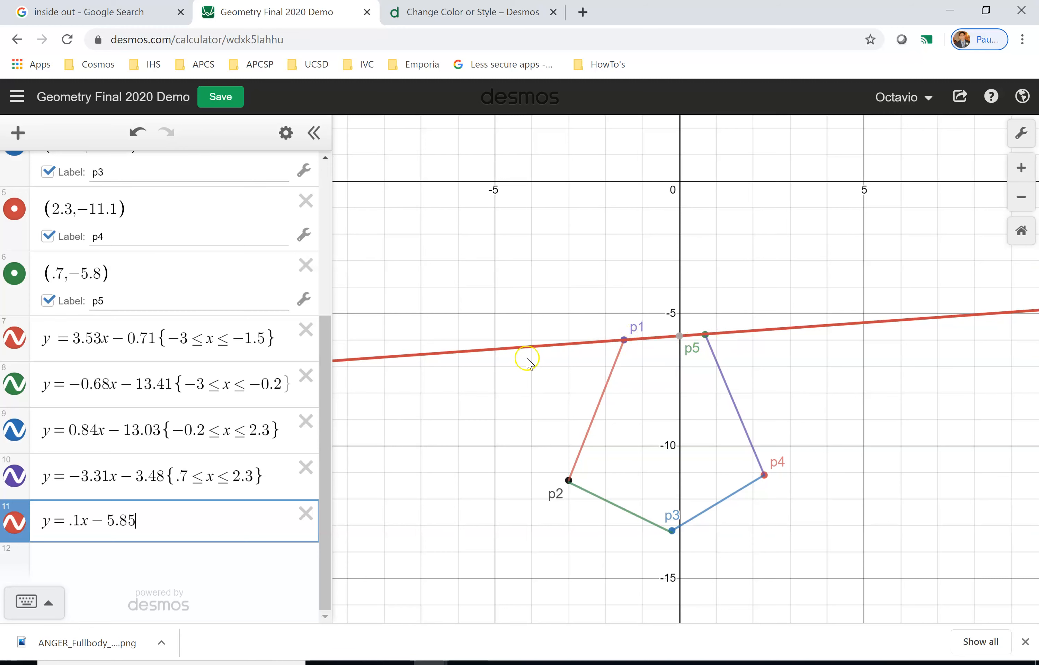
left_click_drag(65, 518, 75, 520)
left_click(179, 524)
scroll(66, 432, "up", 5)
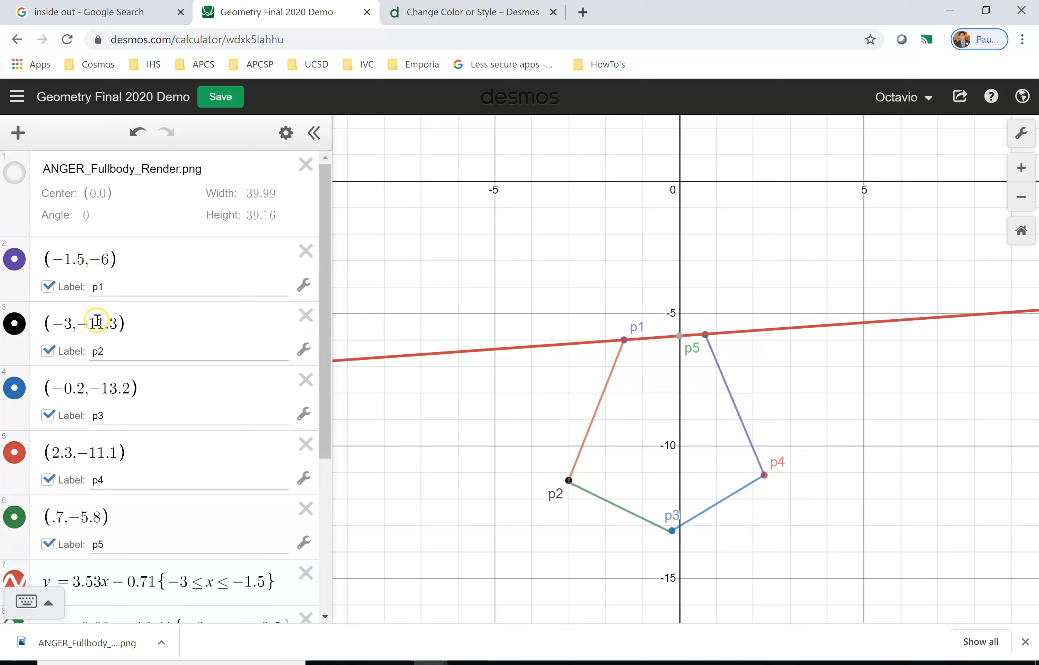
left_click_drag(84, 259, 63, 258)
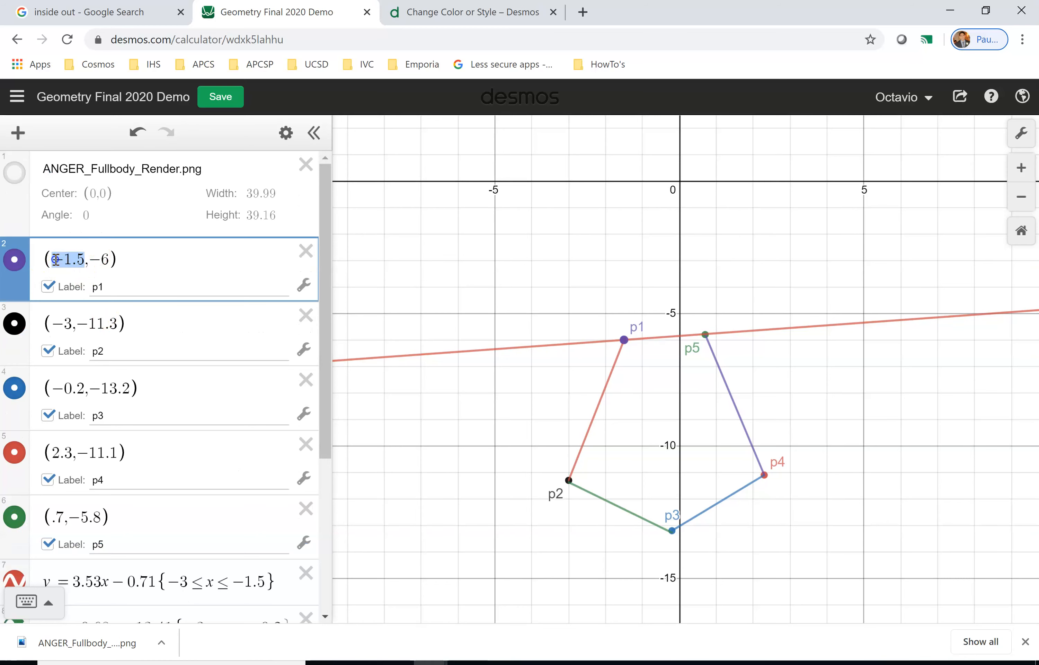
scroll(111, 297, "down", 5)
left_click(178, 527)
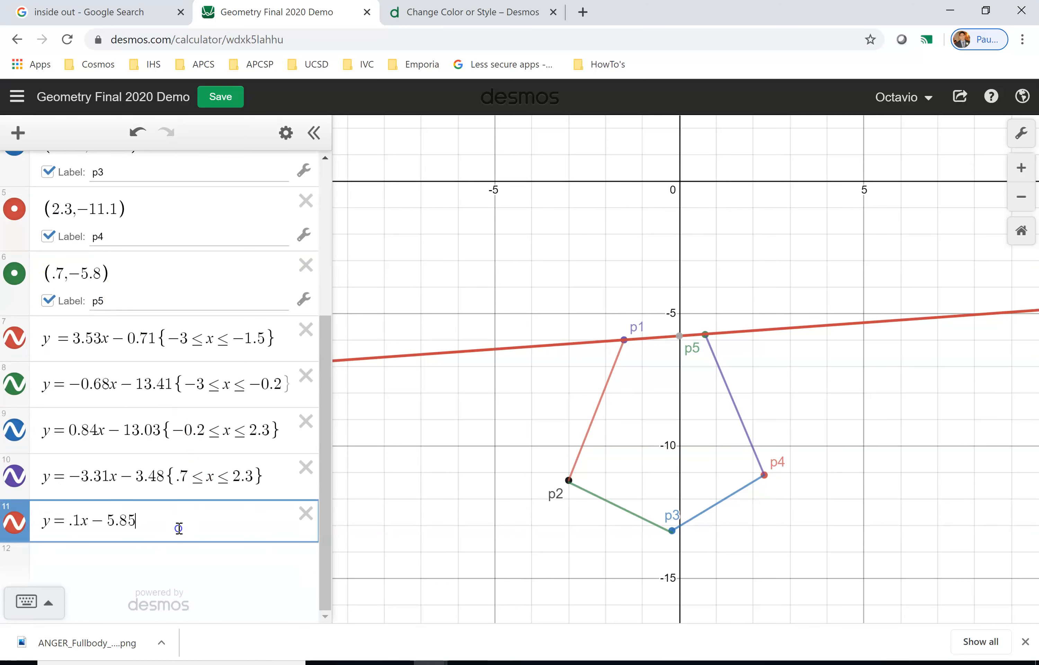
type("{-1")
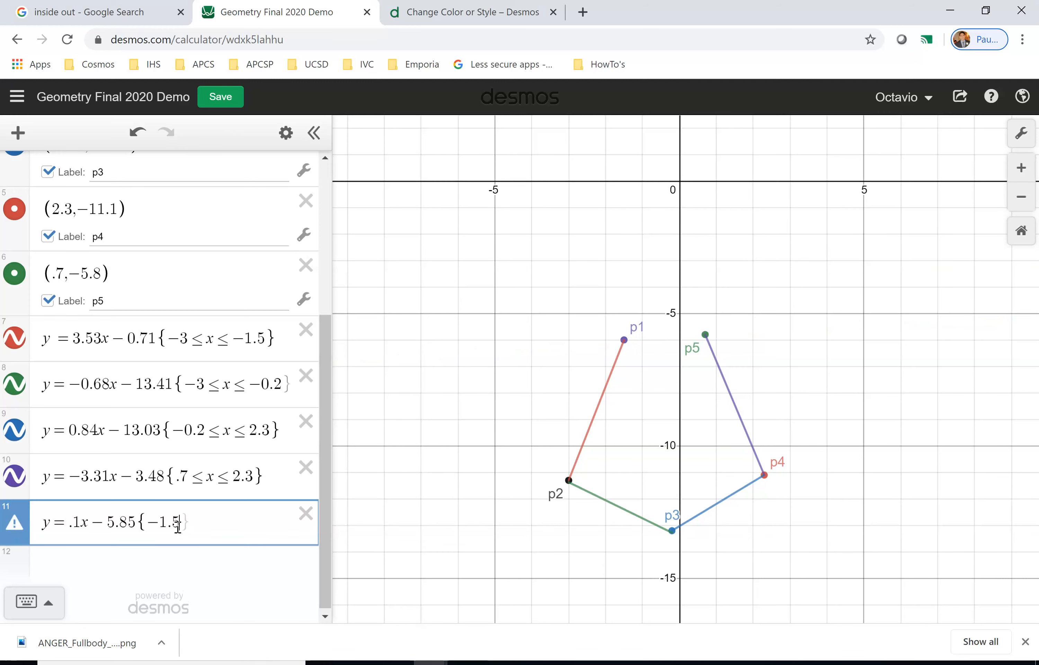
type(".5<=x<")
type(".7")
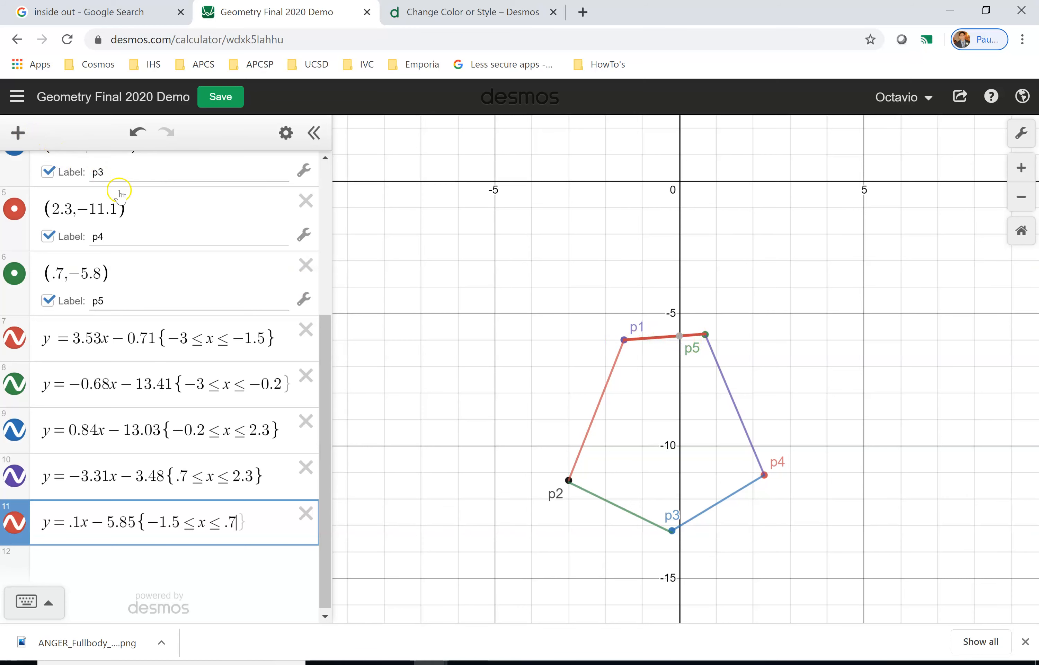
Turn on the ANGER_Fullbody_Render.png image to view the traced tie over the whole character.
scroll(149, 333, "up", 4)
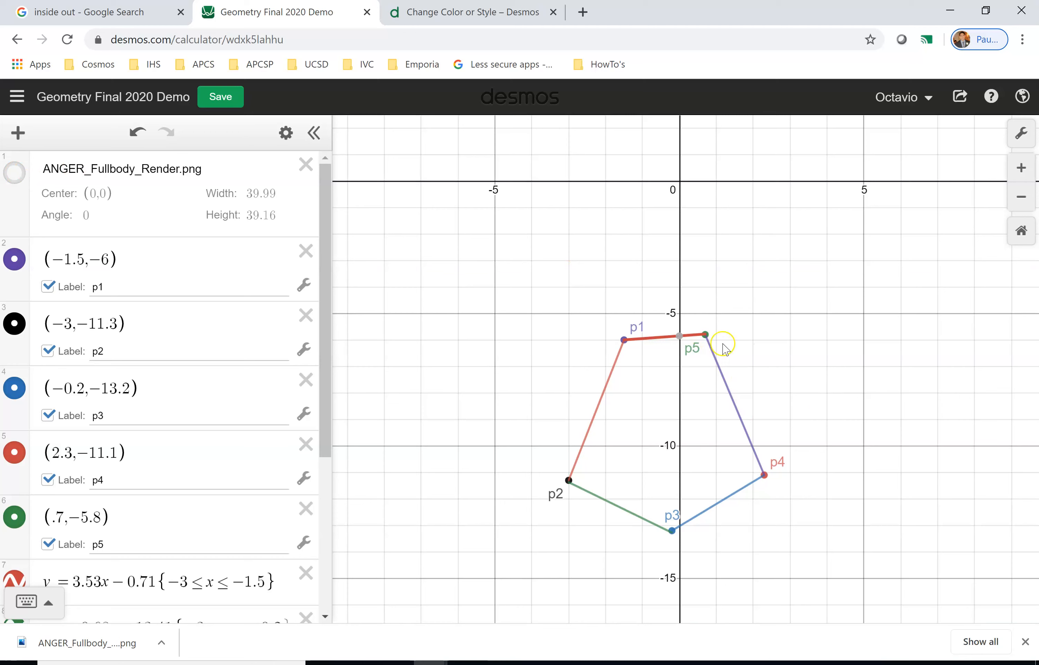
left_click(15, 173)
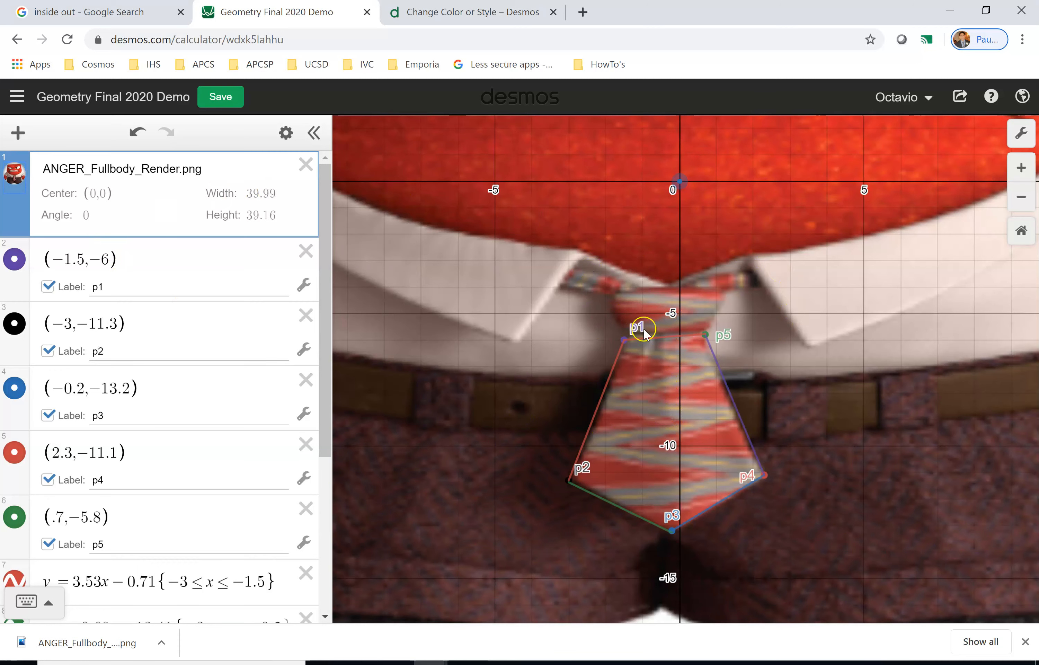
scroll(645, 329, "down", 5)
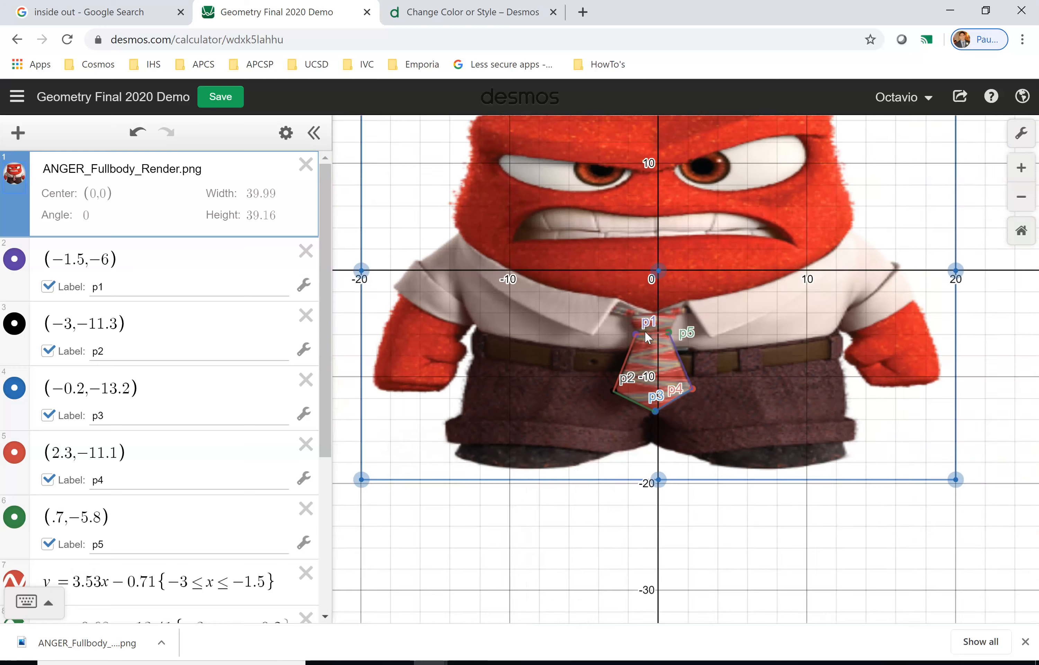
scroll(646, 331, "down", 3)
left_click(920, 304)
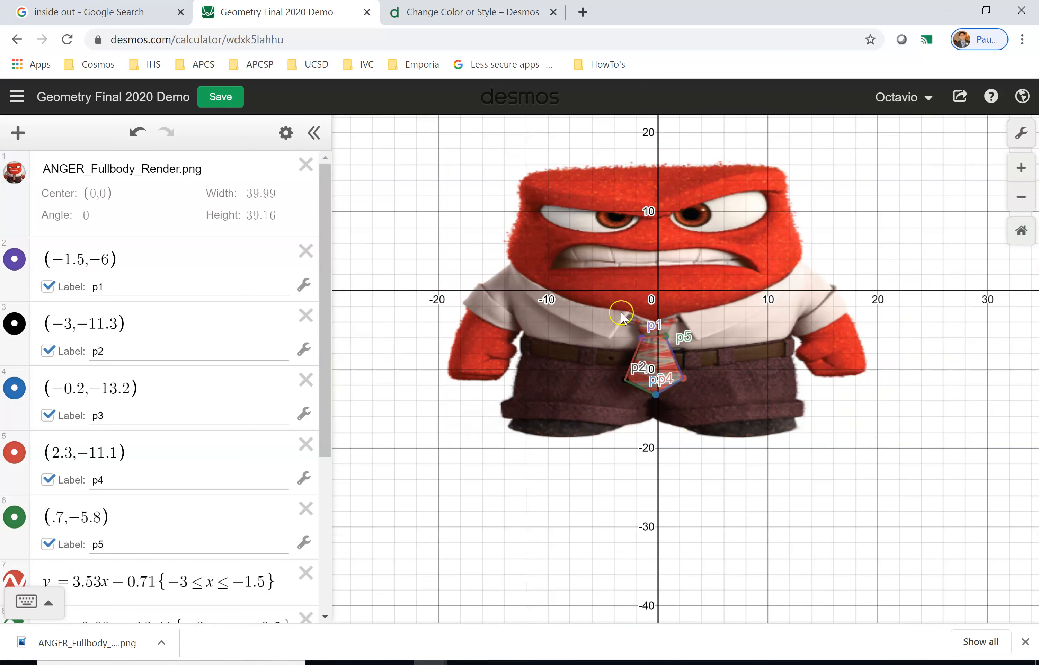